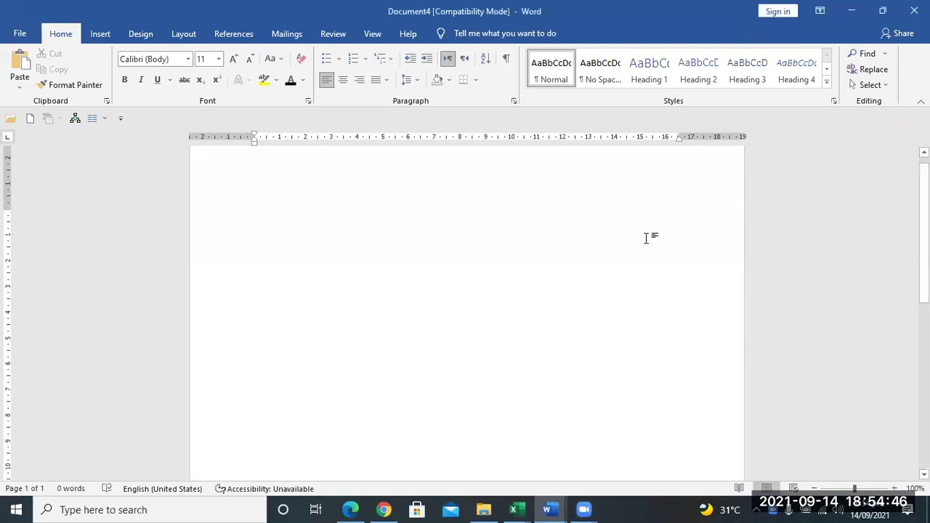
Insert a five-column, five-row empty table using the Table size grid
{"action": "left_click", "coordinate": [99, 38]}
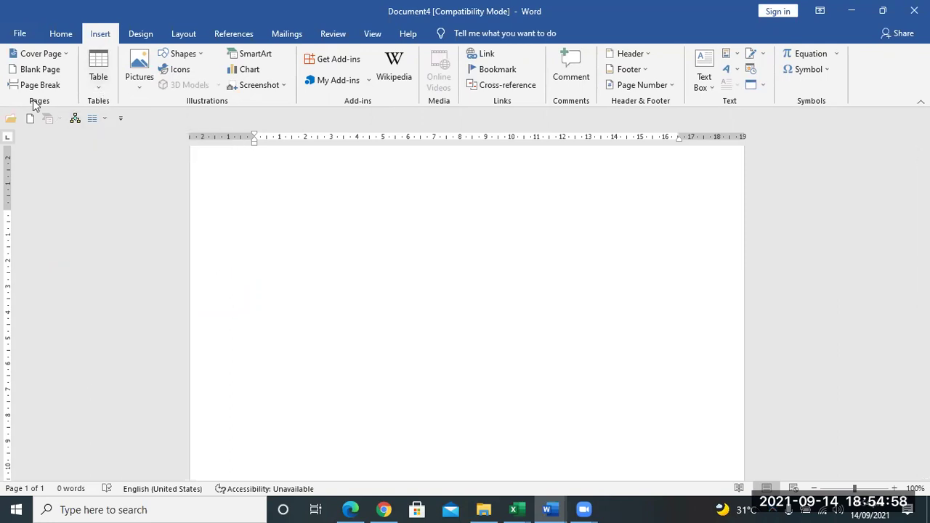
{"action": "left_click", "coordinate": [101, 89]}
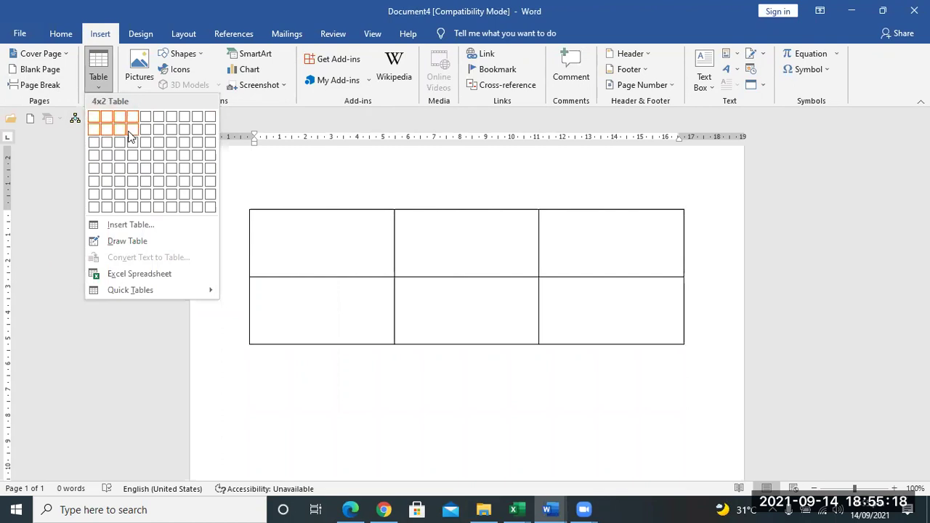
{"action": "left_click", "coordinate": [144, 175]}
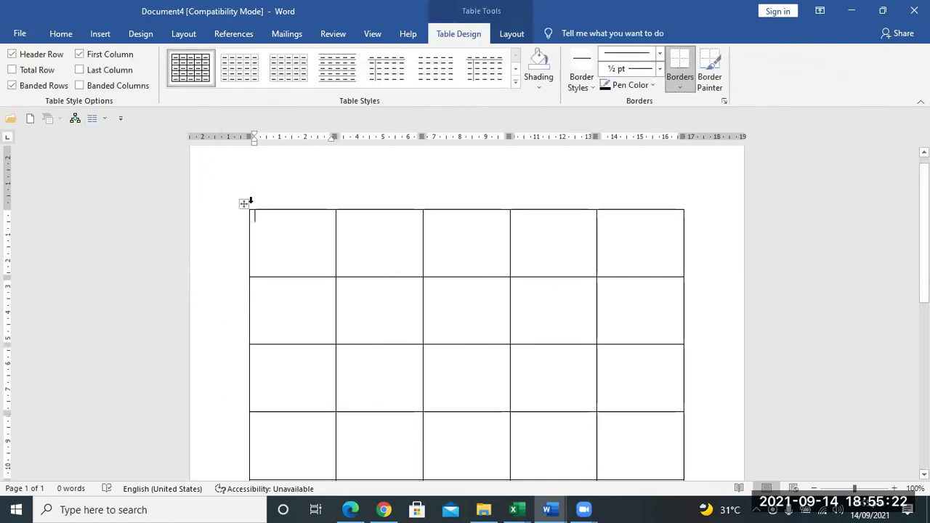
Try the blue banded table style and zoom the page out to 70%
{"action": "left_click", "coordinate": [244, 205]}
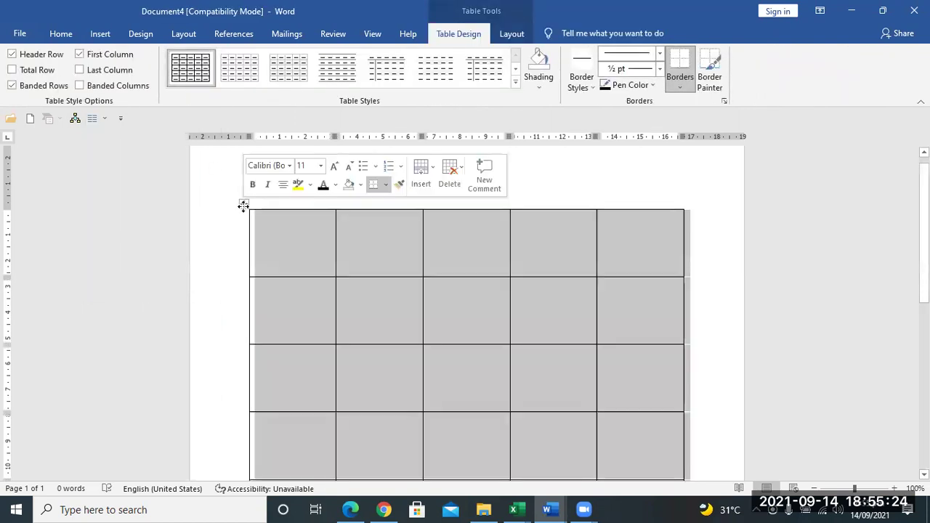
{"action": "left_click", "coordinate": [305, 242]}
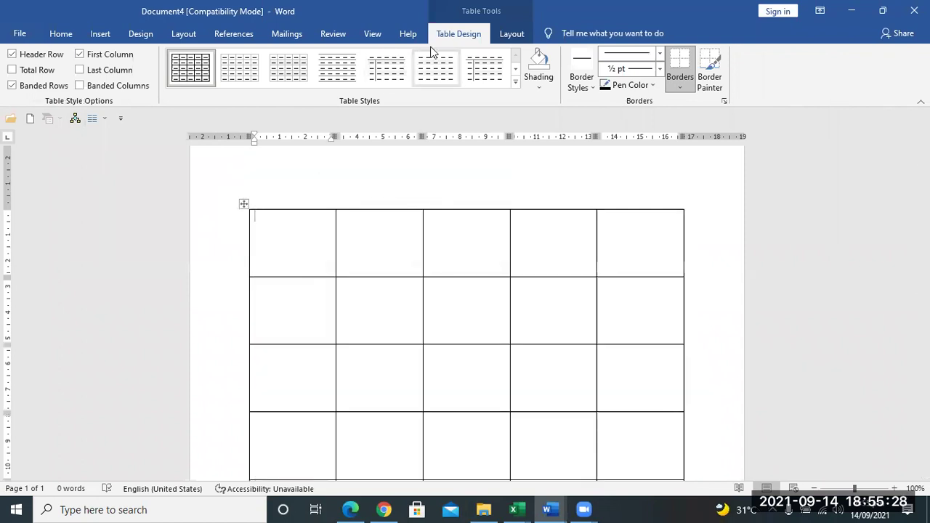
{"action": "left_click", "coordinate": [515, 81]}
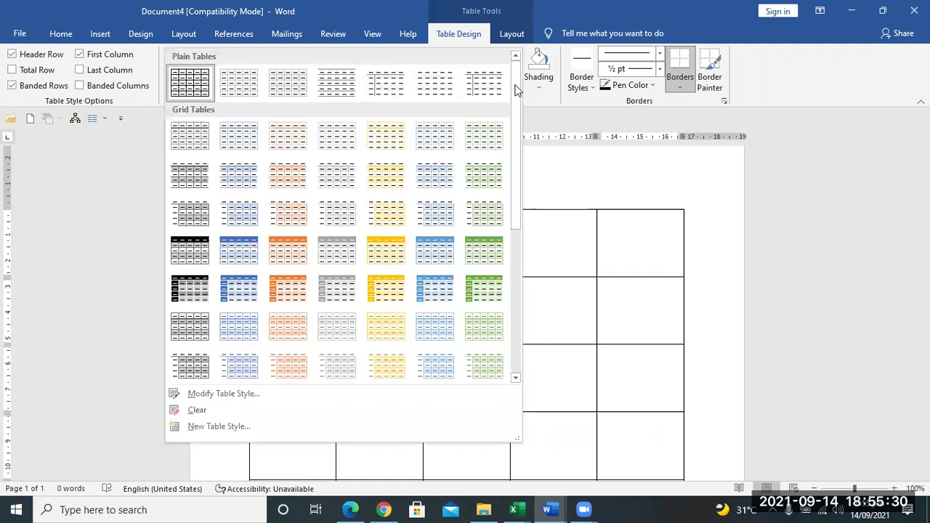
{"action": "left_click", "coordinate": [243, 255]}
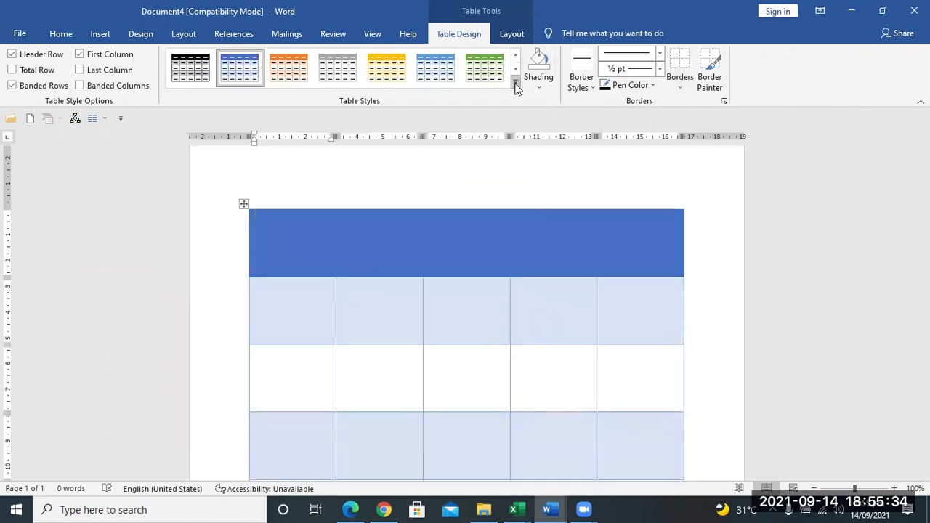
{"action": "left_click", "coordinate": [814, 488]}
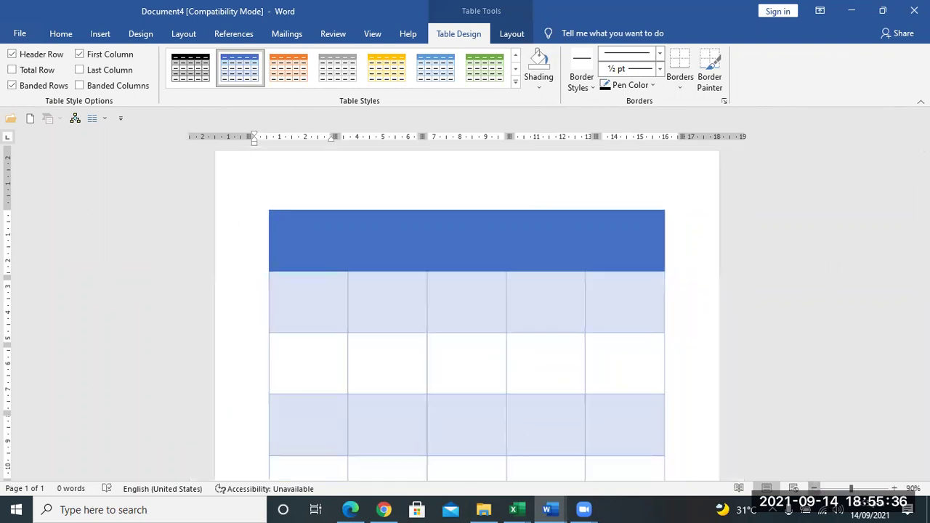
{"action": "left_click", "coordinate": [815, 488]}
{"action": "left_click", "coordinate": [814, 488]}
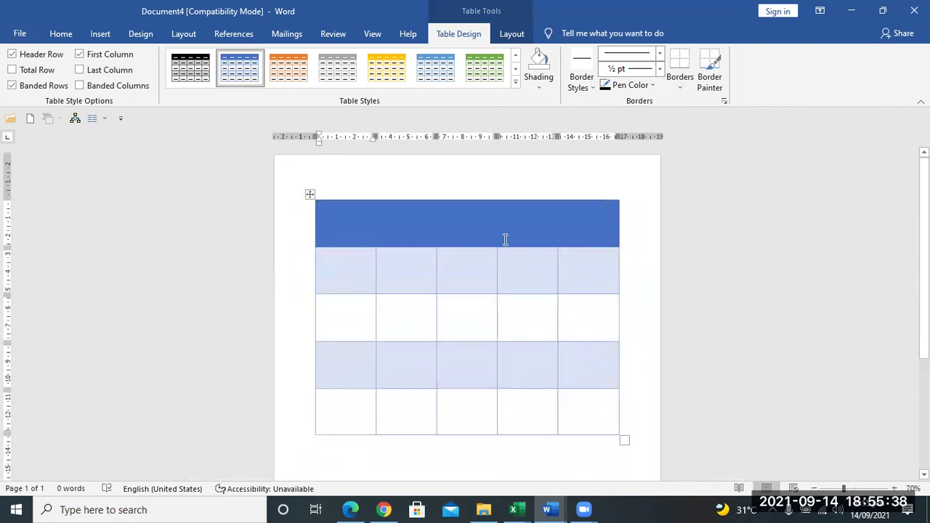
Compare the gold, blue dark-first-column and black-header grey-banded styles, ending on gold
{"action": "left_click", "coordinate": [397, 71]}
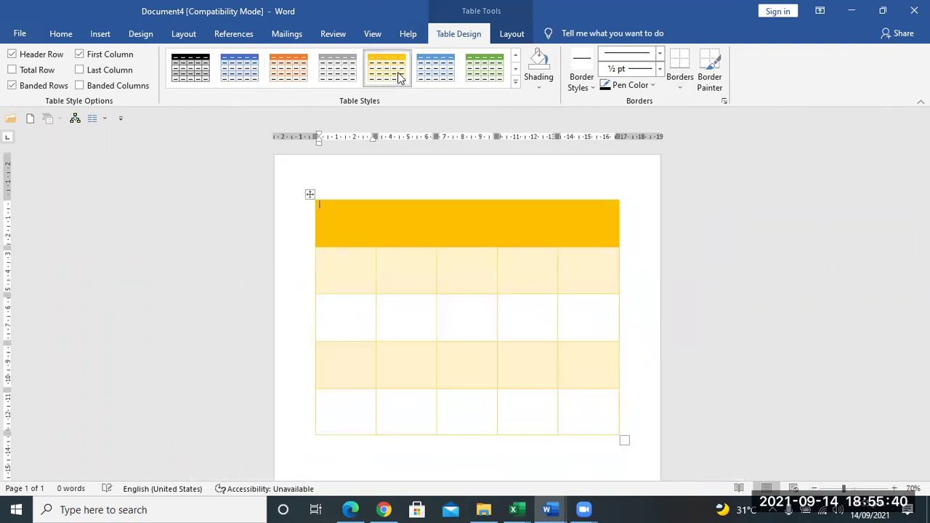
{"action": "left_click", "coordinate": [516, 82]}
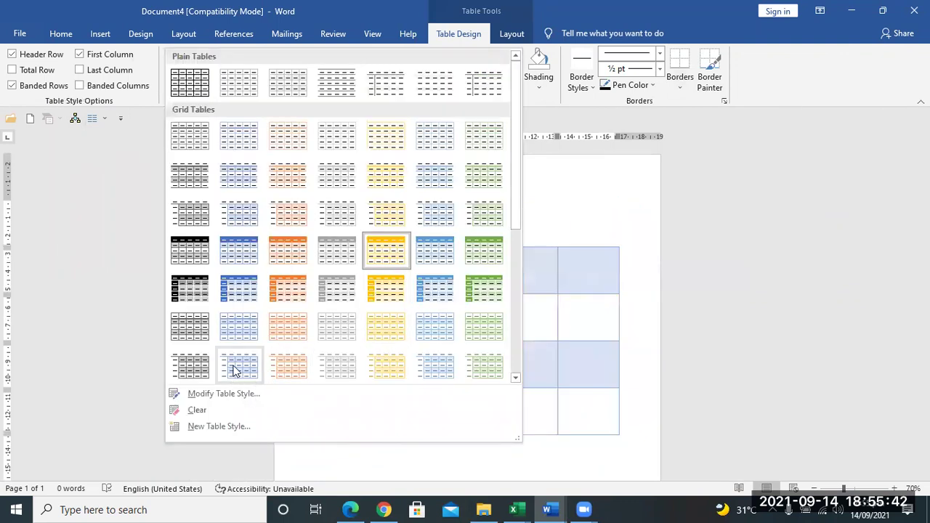
{"action": "left_click", "coordinate": [239, 288]}
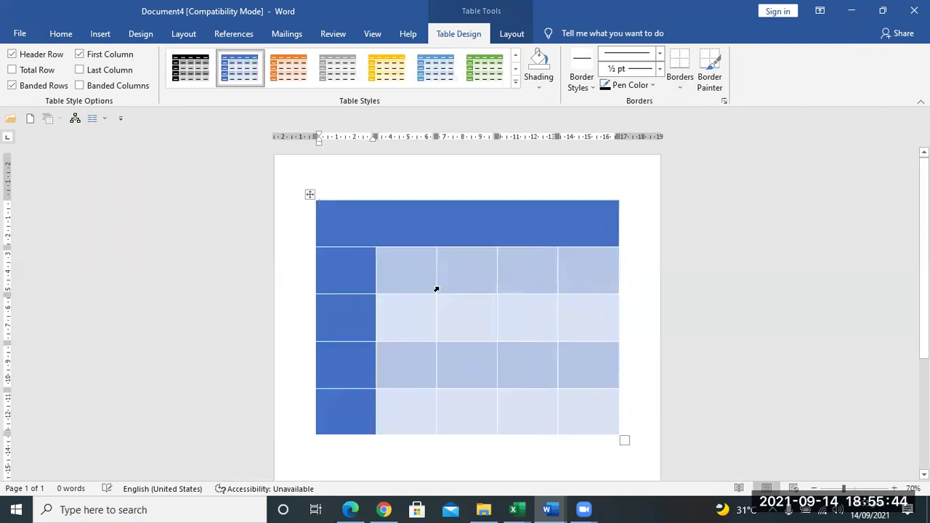
{"action": "left_click", "coordinate": [515, 82]}
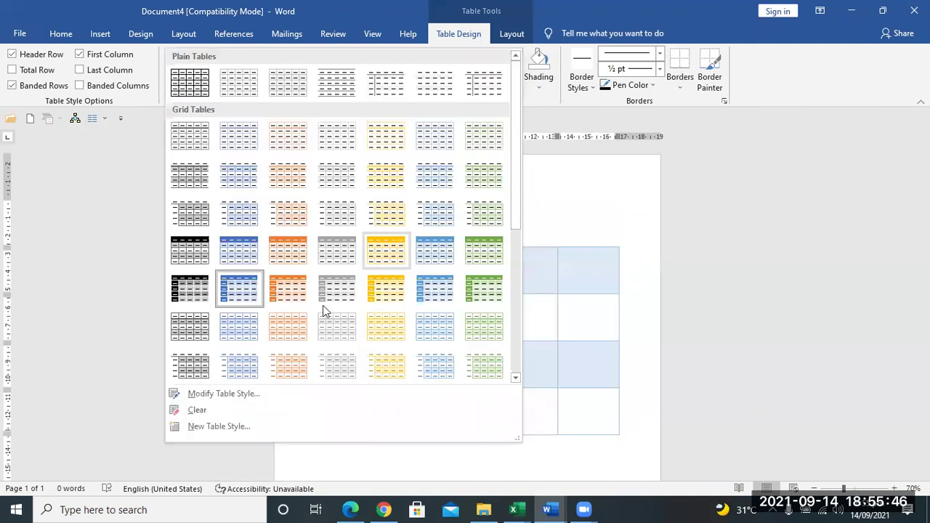
{"action": "left_click", "coordinate": [201, 253]}
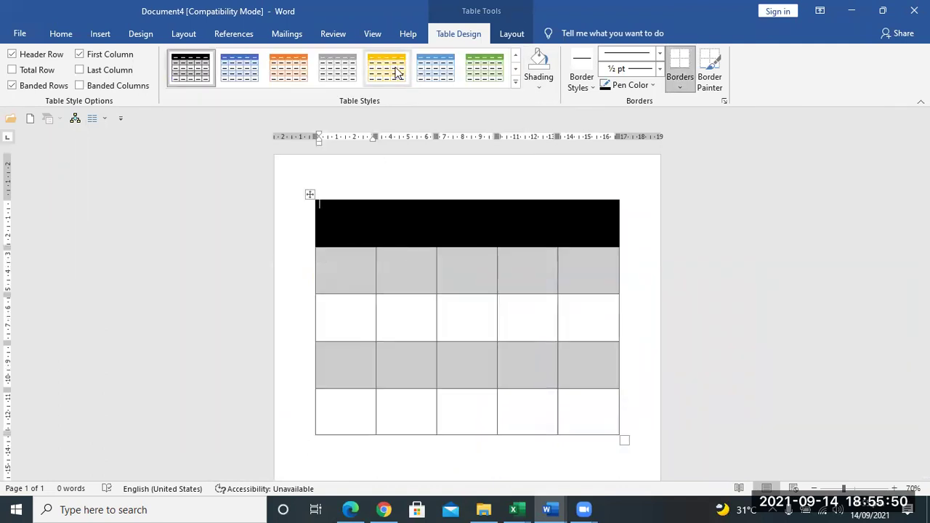
{"action": "left_click", "coordinate": [398, 73]}
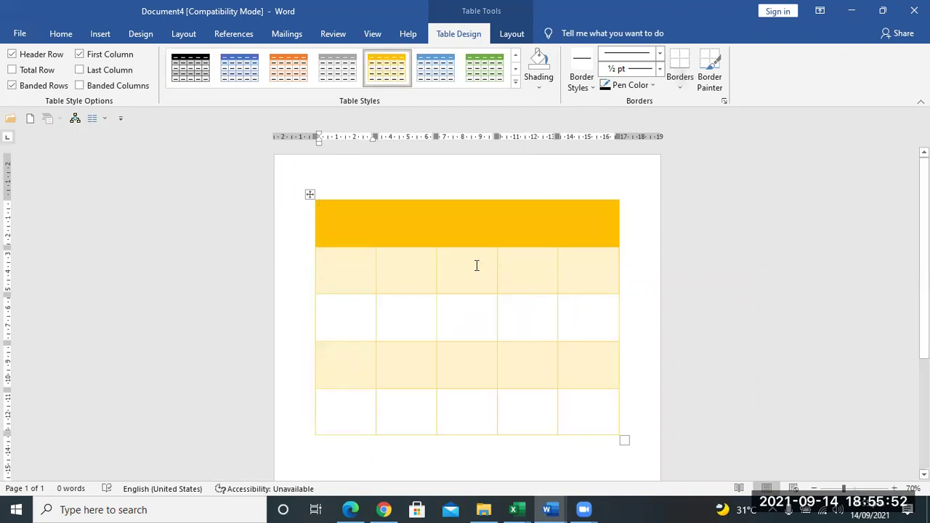
Toggle Header Row formatting off and on, leaving the header row styled
{"action": "left_click", "coordinate": [26, 58]}
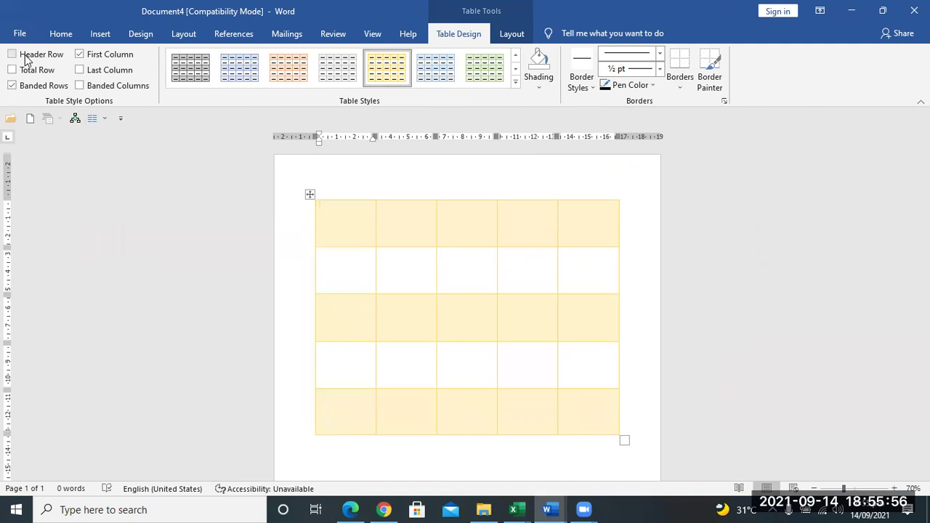
{"action": "left_click", "coordinate": [12, 56]}
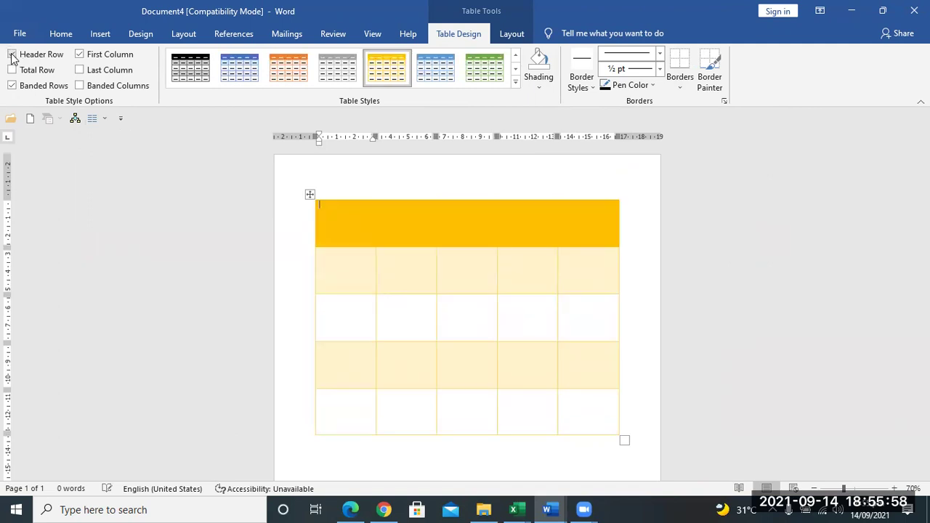
{"action": "left_click", "coordinate": [12, 56]}
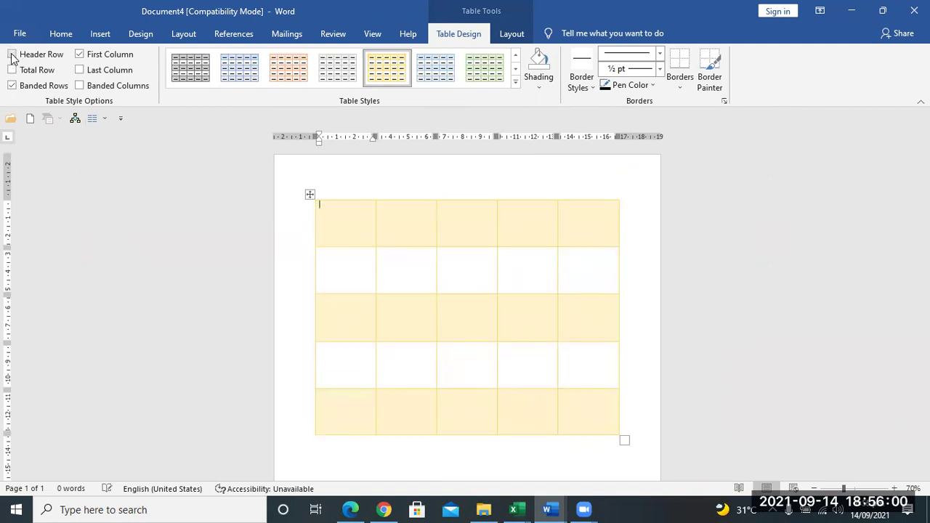
{"action": "left_click", "coordinate": [12, 56]}
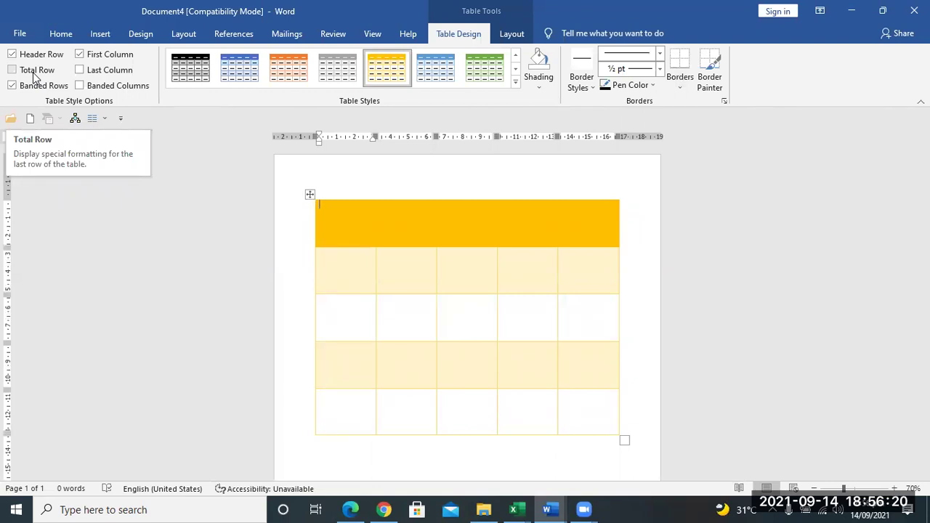
Turn on Total Row formatting so the table's last row is styled as a total
{"action": "left_click", "coordinate": [32, 74]}
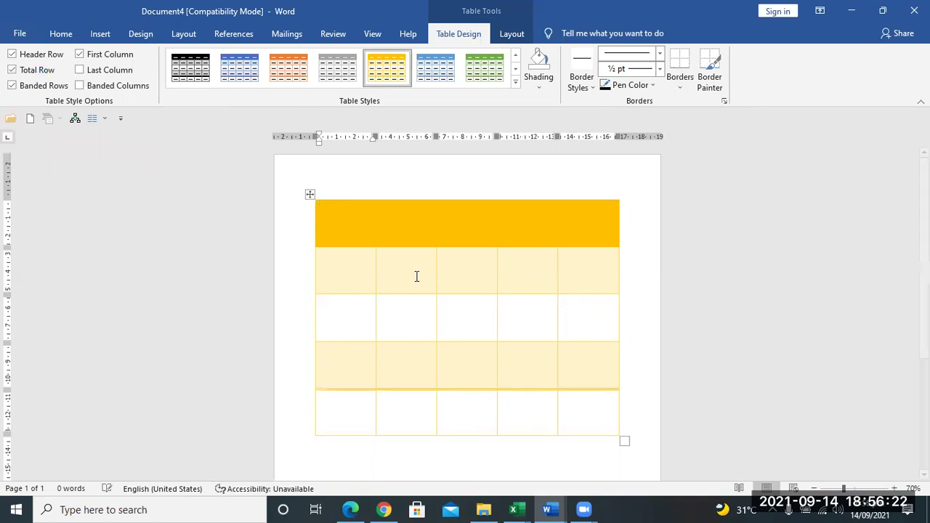
{"action": "left_click", "coordinate": [467, 405]}
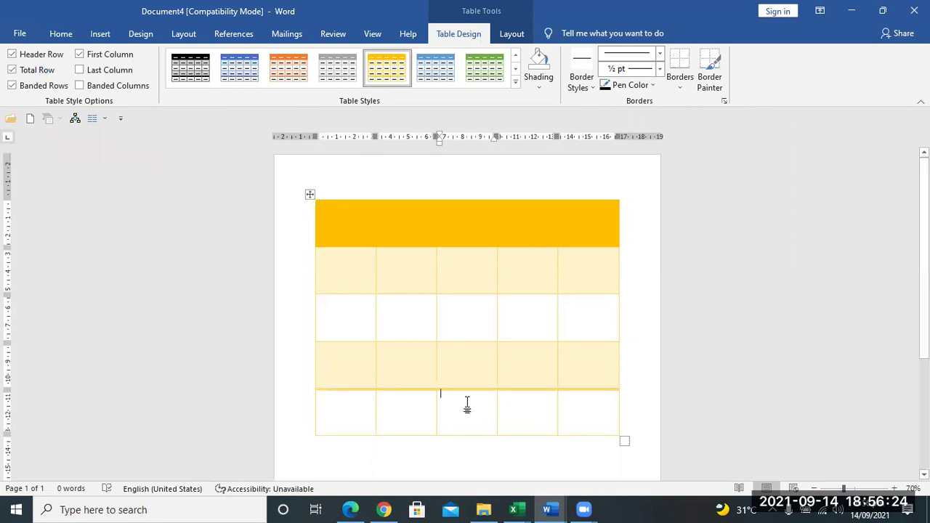
{"action": "left_click_drag", "start_coordinate": [353, 421], "coordinate": [587, 405]}
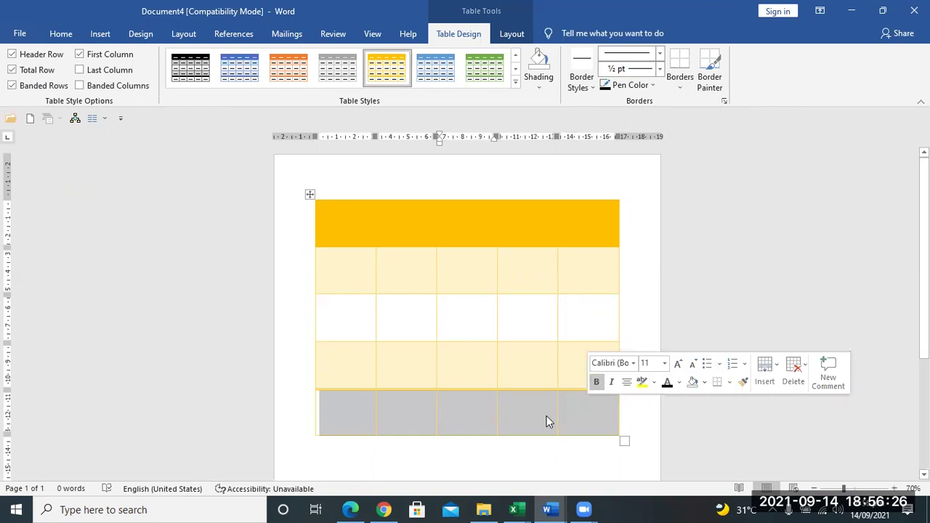
{"action": "left_click", "coordinate": [527, 420]}
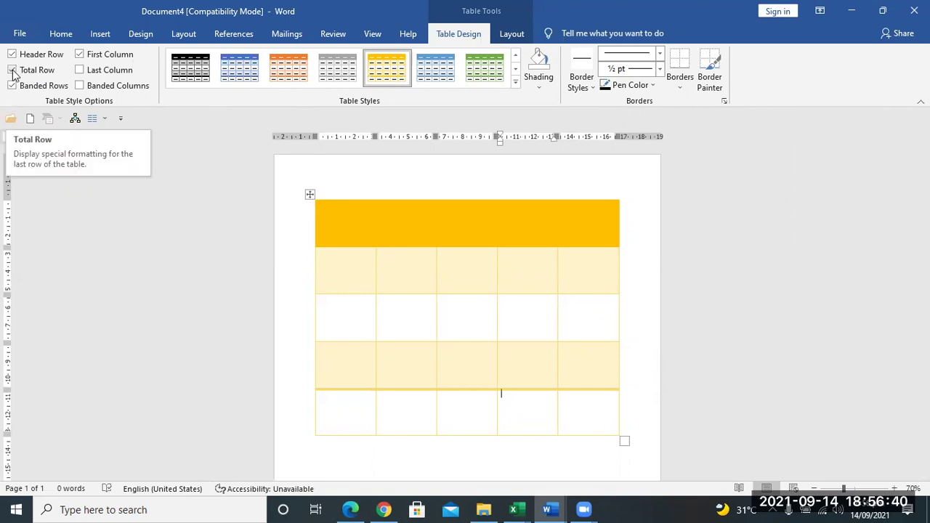
{"action": "left_click", "coordinate": [12, 71]}
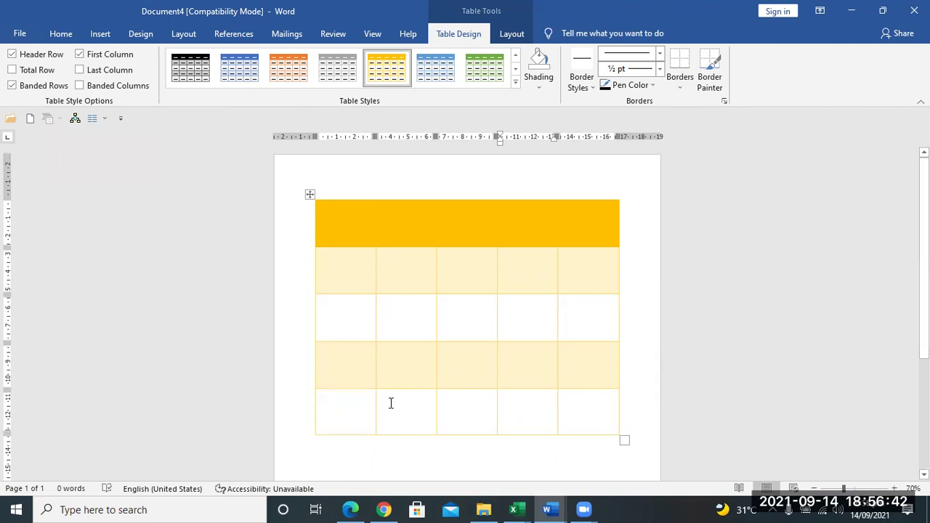
{"action": "left_click_drag", "start_coordinate": [351, 406], "coordinate": [577, 405]}
{"action": "left_click", "coordinate": [11, 70]}
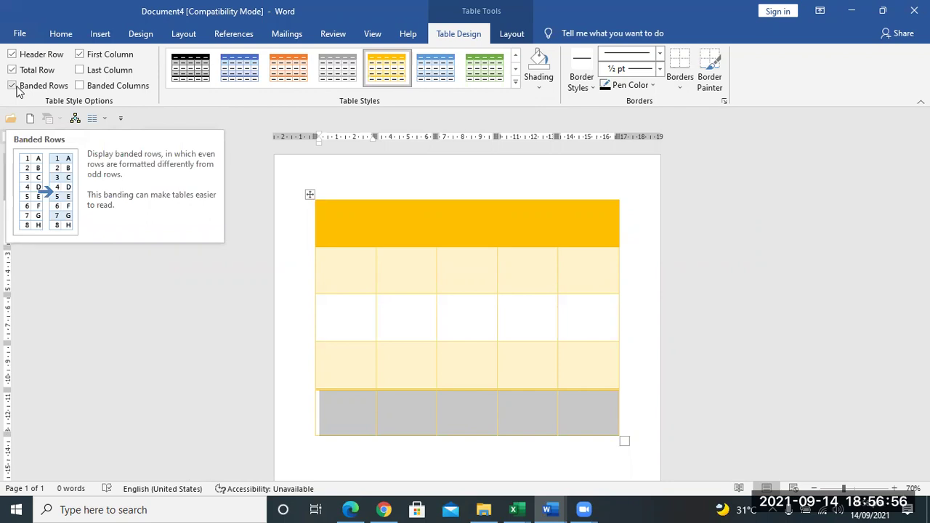
Compare the table with and without banded rows and first-column emphasis, keeping both on
{"action": "left_click", "coordinate": [16, 87]}
{"action": "left_click", "coordinate": [16, 86]}
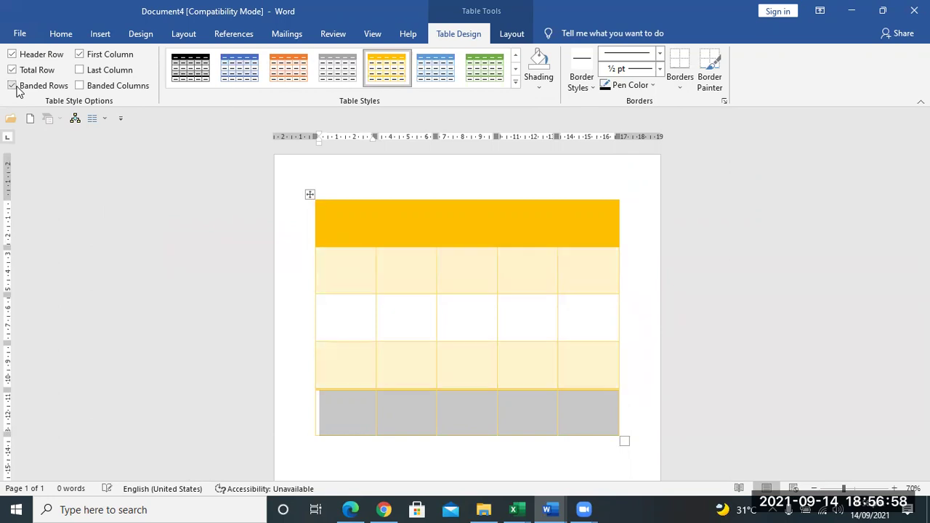
{"action": "left_click", "coordinate": [16, 86]}
{"action": "left_click", "coordinate": [16, 87]}
{"action": "left_click", "coordinate": [16, 86]}
{"action": "left_click", "coordinate": [16, 87]}
{"action": "left_click", "coordinate": [16, 86]}
{"action": "left_click", "coordinate": [16, 87]}
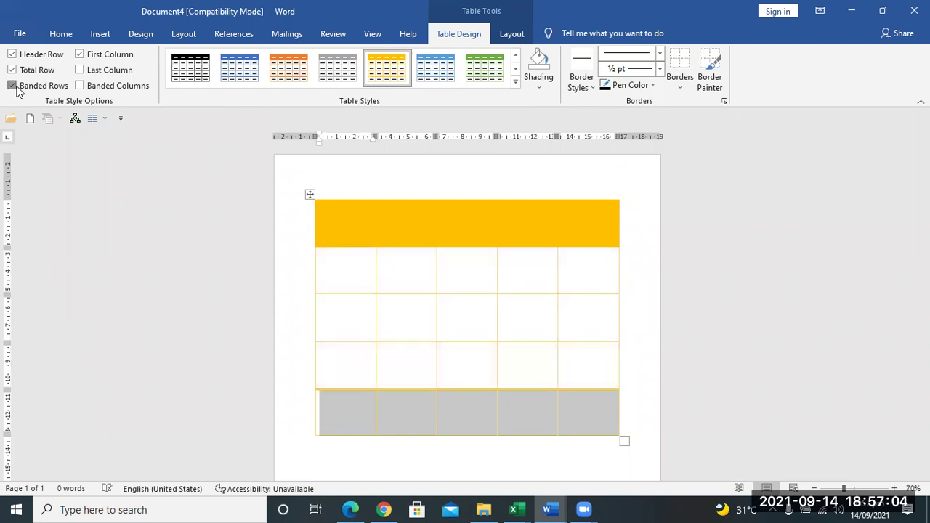
{"action": "left_click", "coordinate": [16, 87]}
{"action": "left_click", "coordinate": [80, 56]}
{"action": "left_click", "coordinate": [80, 55]}
{"action": "left_click", "coordinate": [13, 86]}
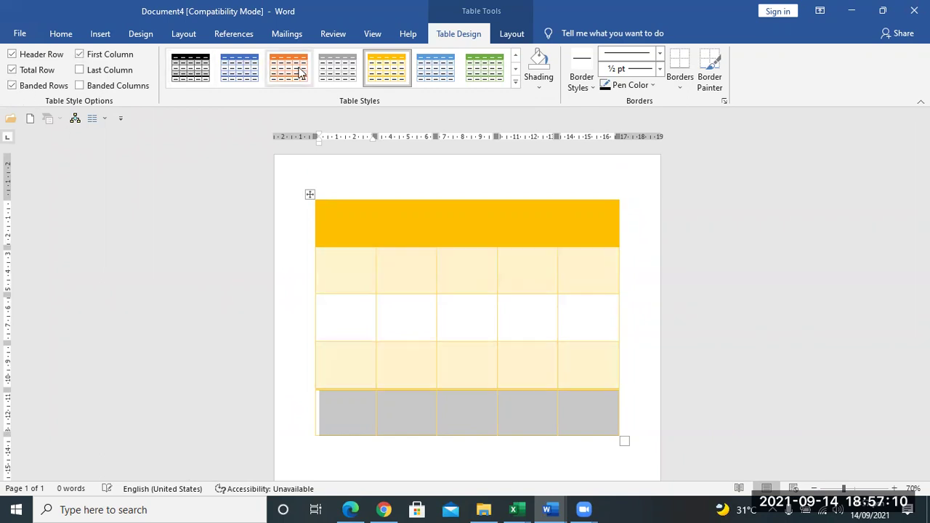
Apply the black and grey grid style with the first column emphasized
{"action": "left_click", "coordinate": [516, 84]}
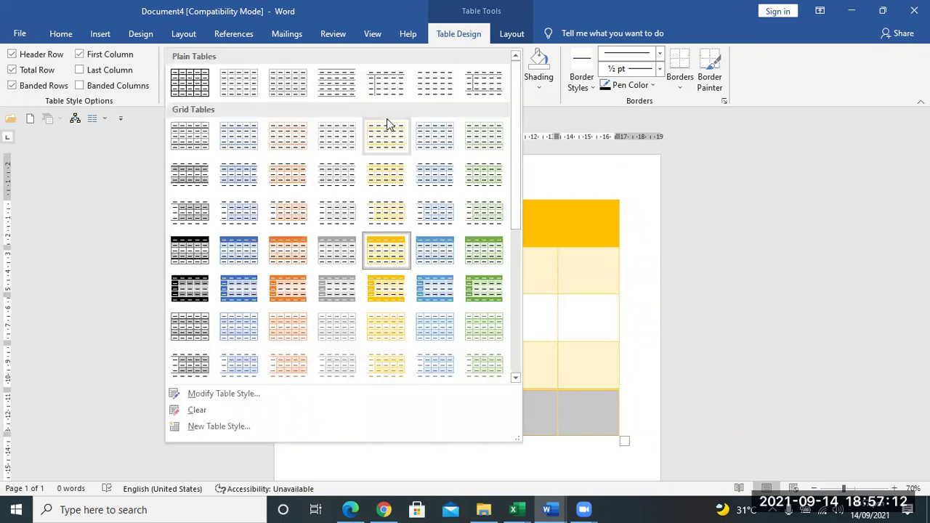
{"action": "left_click", "coordinate": [189, 289]}
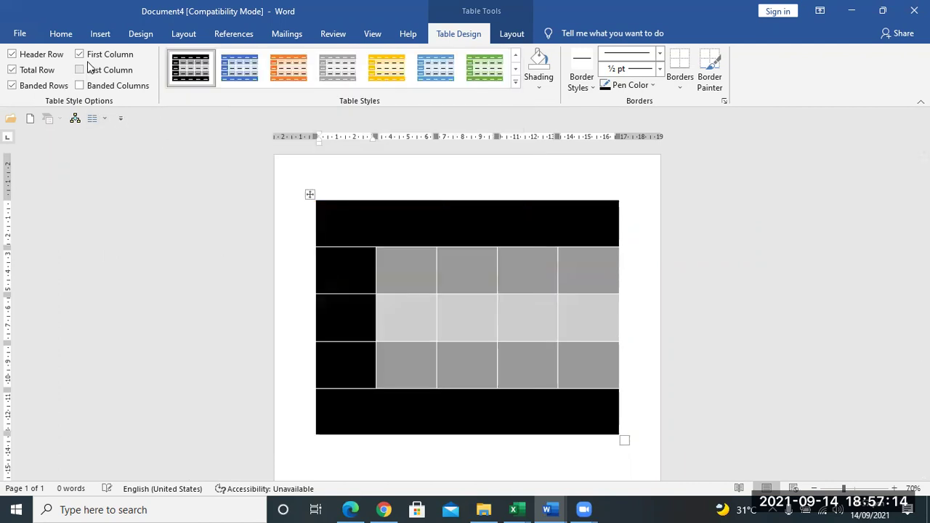
{"action": "left_click", "coordinate": [80, 55]}
{"action": "left_click", "coordinate": [80, 55]}
{"action": "left_click", "coordinate": [80, 55]}
{"action": "left_click", "coordinate": [79, 55]}
Turn on Last Column emphasis and Banded Columns shading
{"action": "left_click", "coordinate": [80, 70]}
{"action": "left_click", "coordinate": [80, 71]}
{"action": "left_click", "coordinate": [80, 71]}
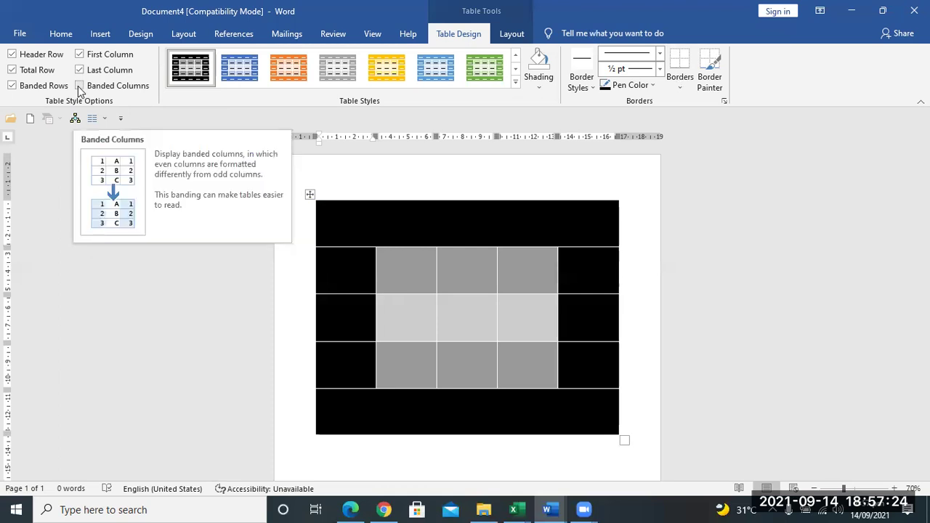
{"action": "left_click", "coordinate": [80, 87]}
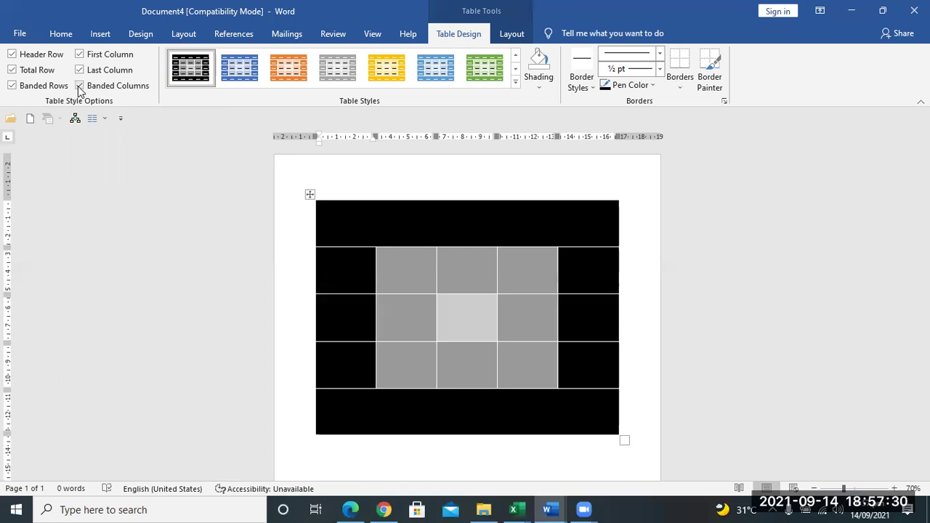
{"action": "left_click", "coordinate": [515, 82]}
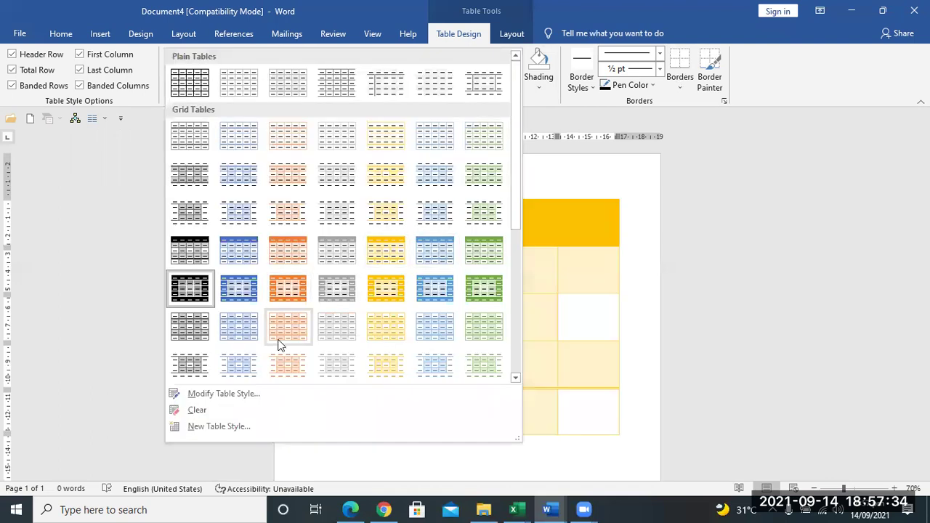
Clear the table style, apply Table Grid, then the black-header grey-banded Grid Table style
{"action": "left_click", "coordinate": [197, 410]}
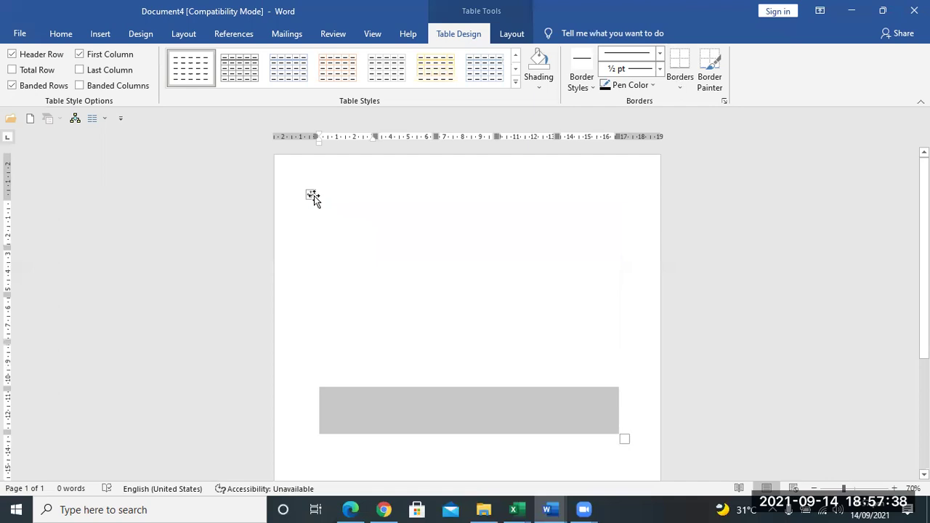
{"action": "left_click", "coordinate": [311, 194]}
{"action": "left_click", "coordinate": [249, 73]}
{"action": "left_click", "coordinate": [392, 301]}
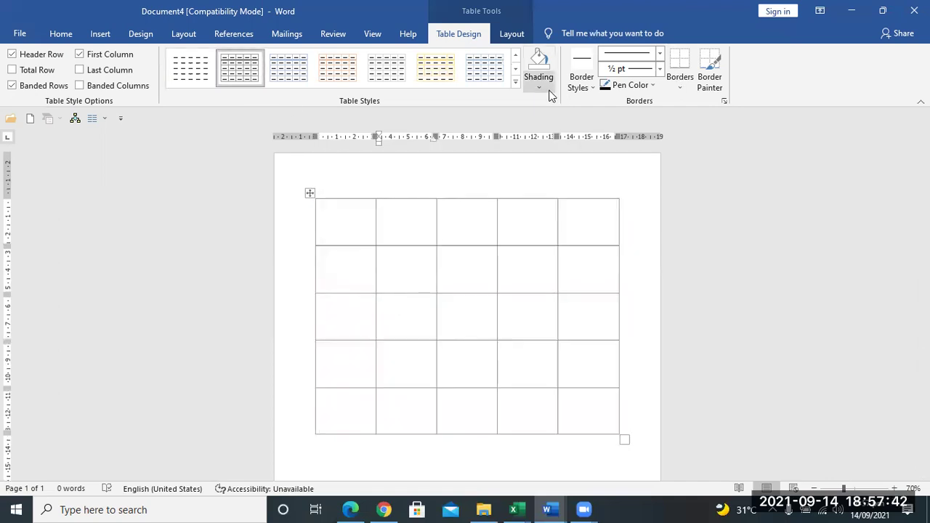
{"action": "left_click", "coordinate": [516, 86]}
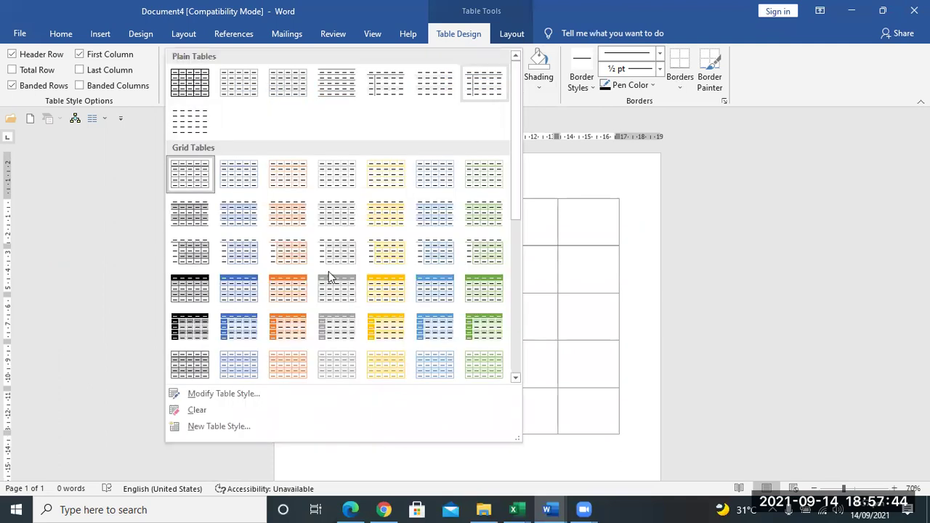
{"action": "left_click", "coordinate": [204, 291]}
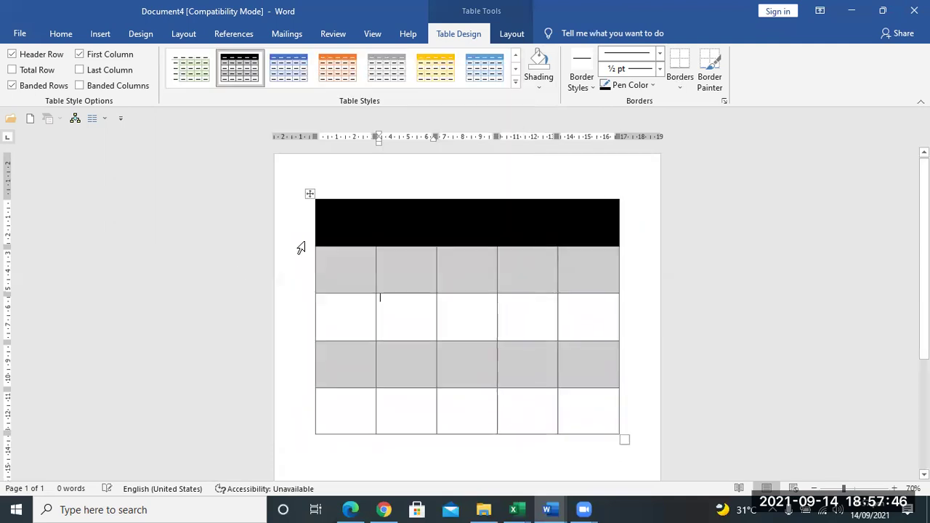
{"action": "left_click", "coordinate": [516, 84]}
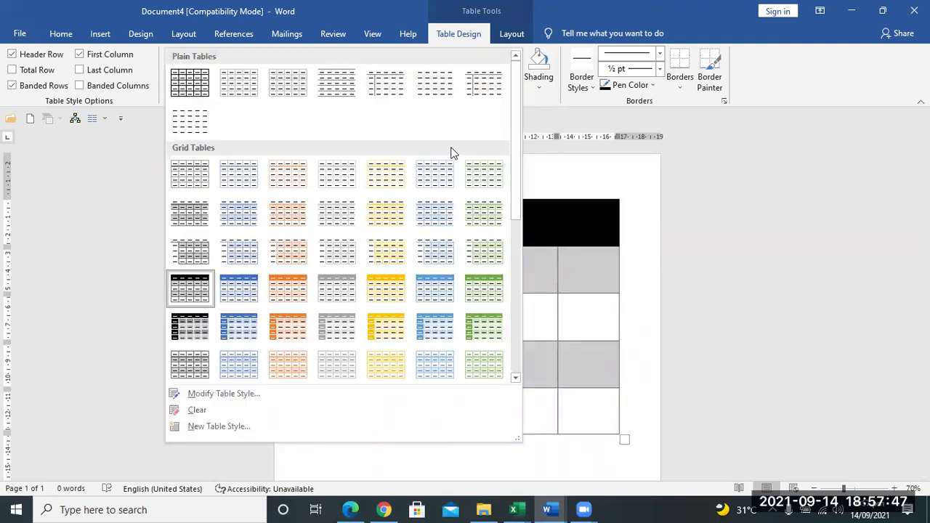
Start a new table style with a custom name, type Table, based on Table Normal, applied to the whole table
{"action": "left_click", "coordinate": [218, 427]}
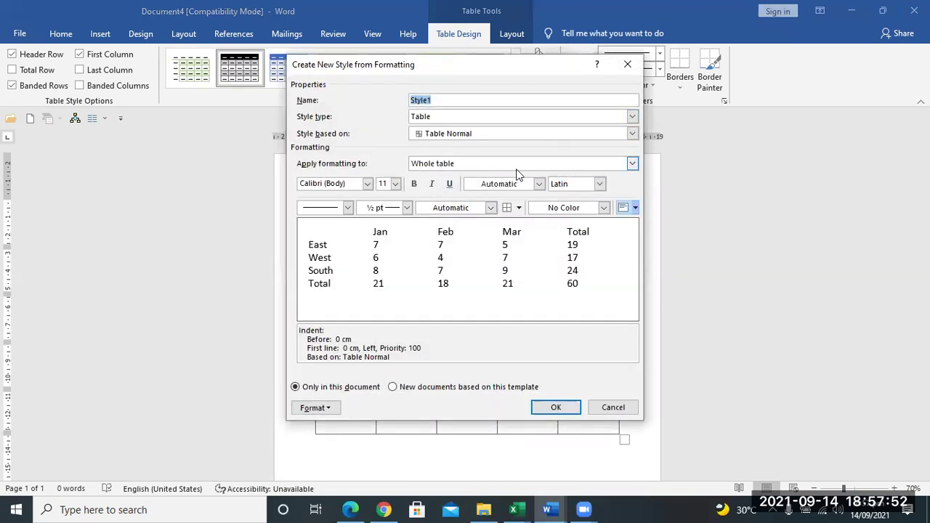
{"action": "left_click", "coordinate": [631, 96]}
{"action": "double_click", "coordinate": [631, 96]}
{"action": "type", "text": "SHAROON"}
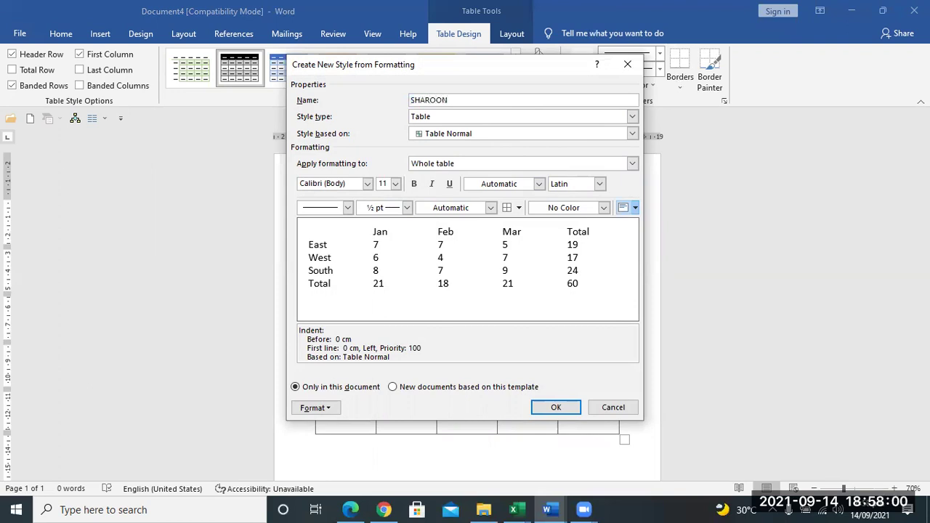
{"action": "left_click", "coordinate": [632, 117]}
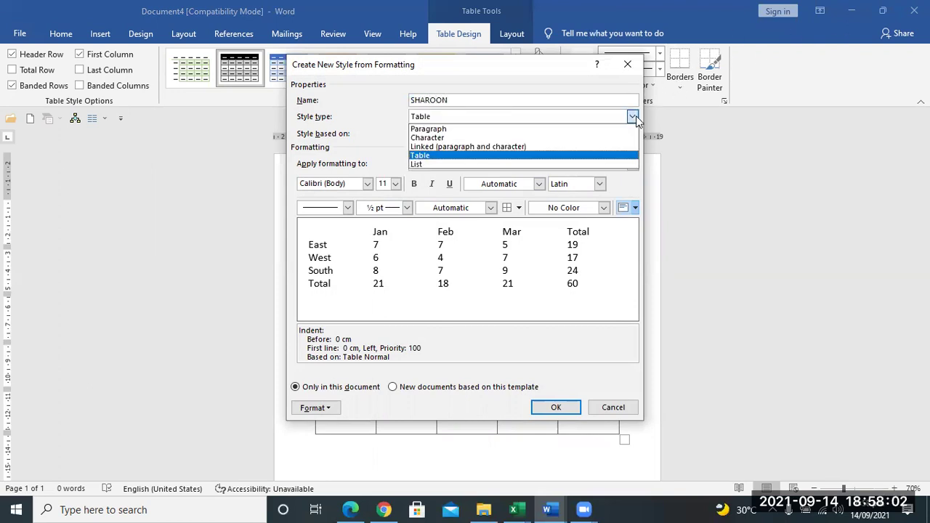
{"action": "left_click", "coordinate": [493, 157]}
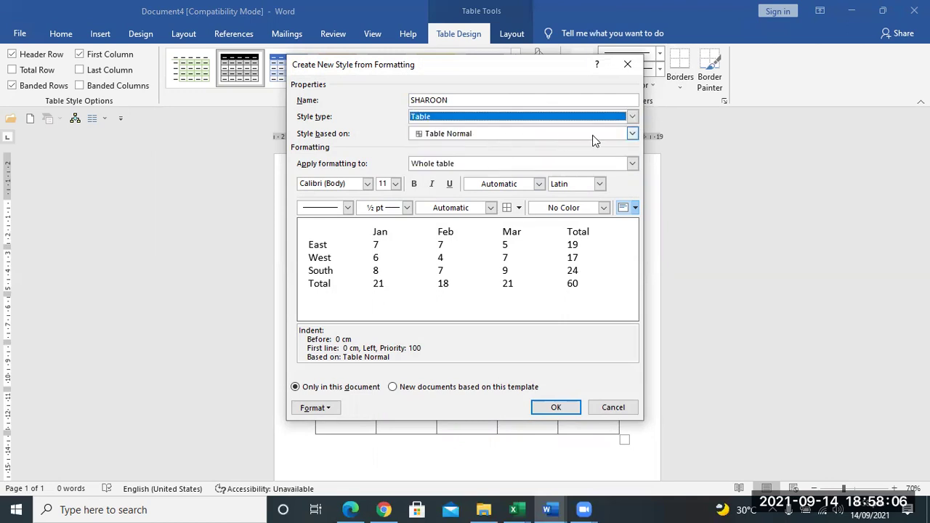
{"action": "left_click", "coordinate": [631, 135]}
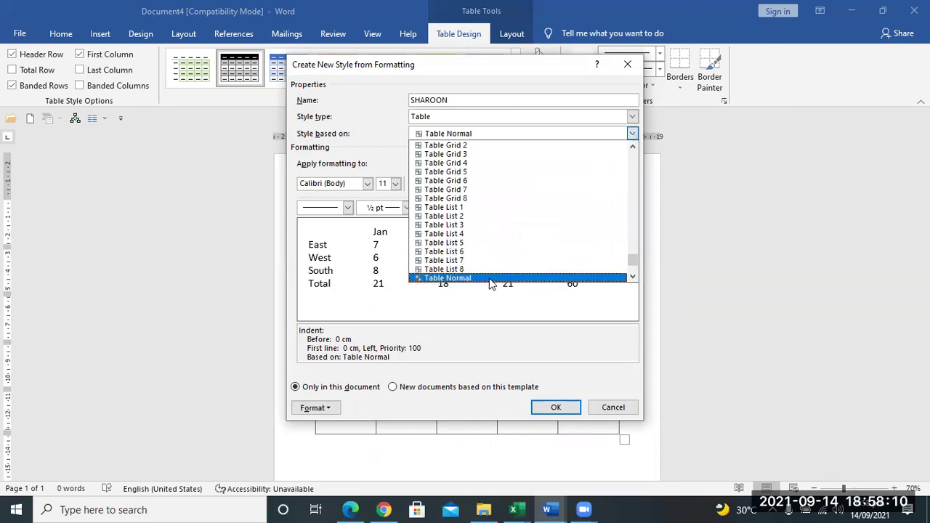
{"action": "left_click", "coordinate": [488, 281]}
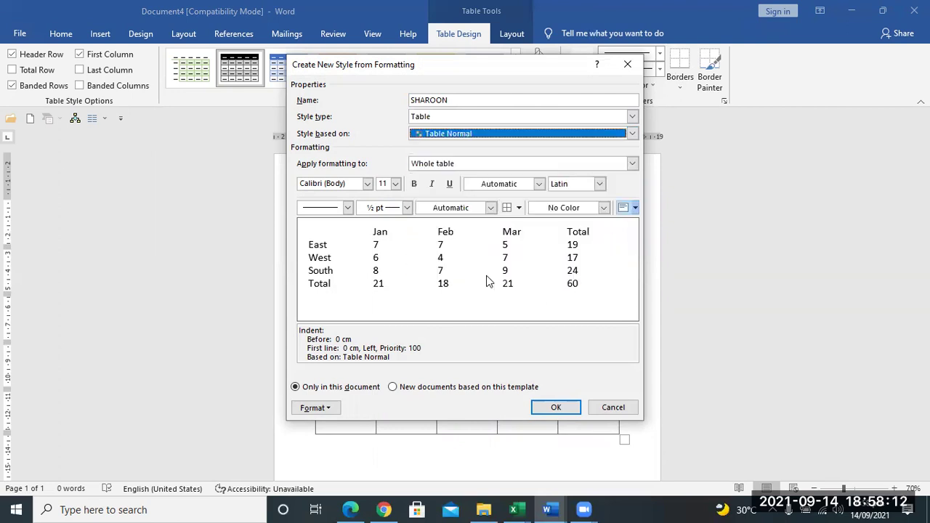
{"action": "left_click", "coordinate": [468, 165]}
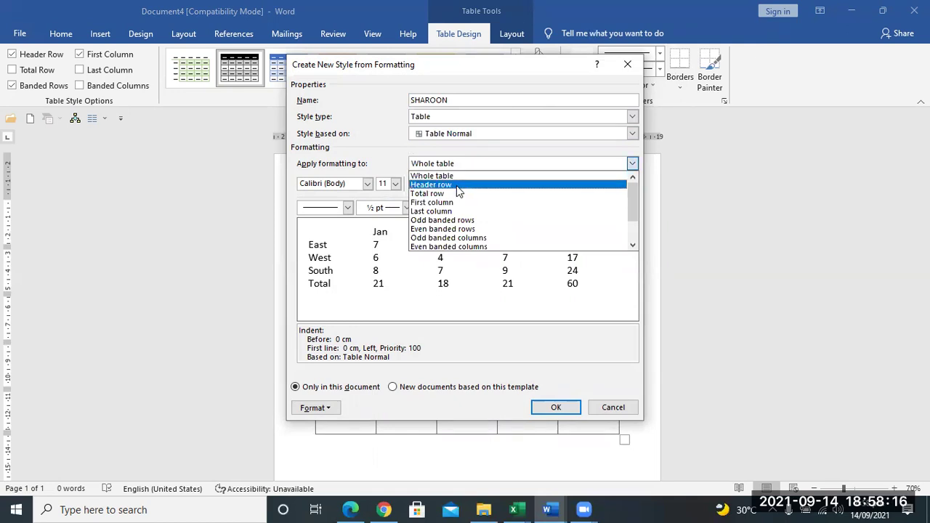
{"action": "left_click", "coordinate": [464, 176]}
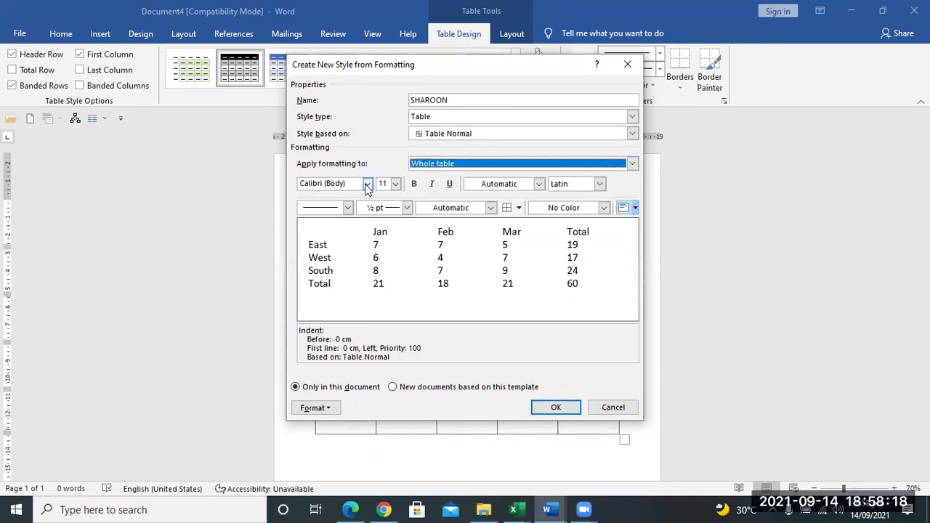
Set the style's font to Arial Black, 14 pt, red, Latin script
{"action": "left_click", "coordinate": [367, 184]}
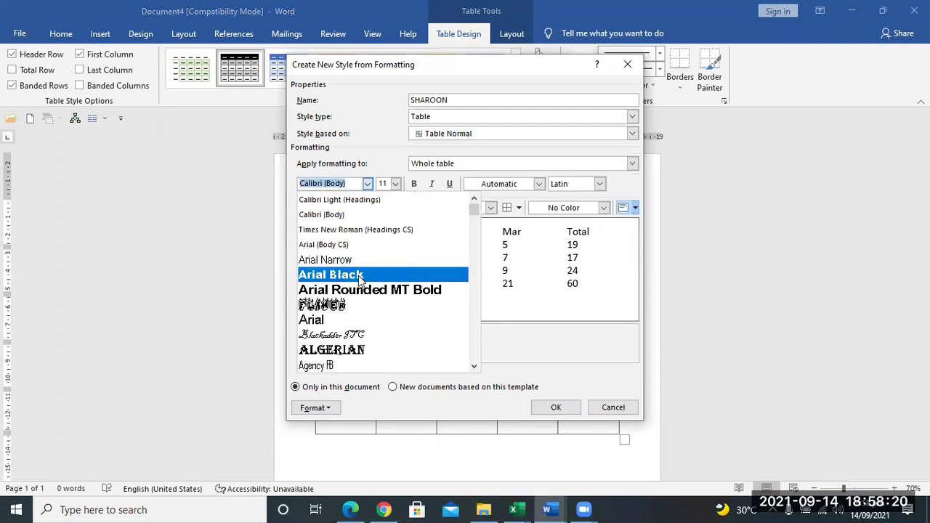
{"action": "left_click", "coordinate": [360, 276]}
{"action": "left_click", "coordinate": [395, 186]}
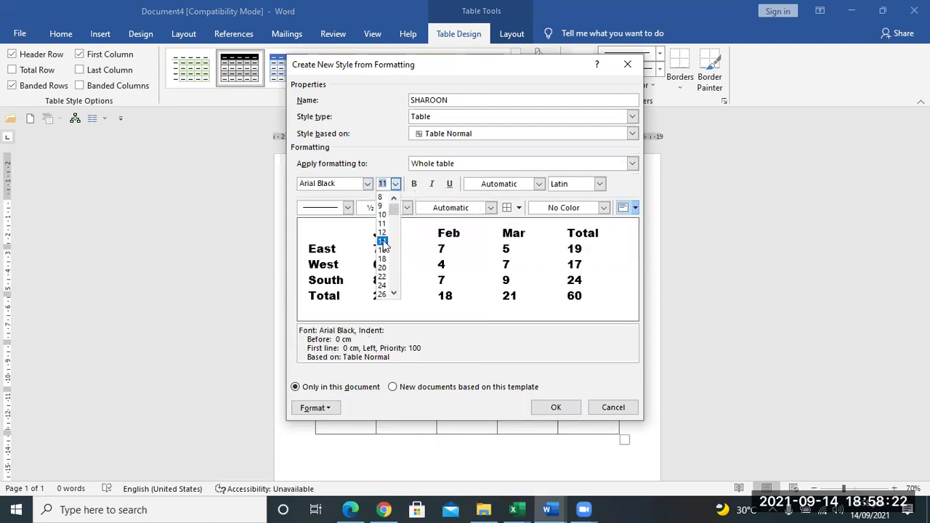
{"action": "left_click", "coordinate": [383, 242]}
{"action": "left_click", "coordinate": [484, 186]}
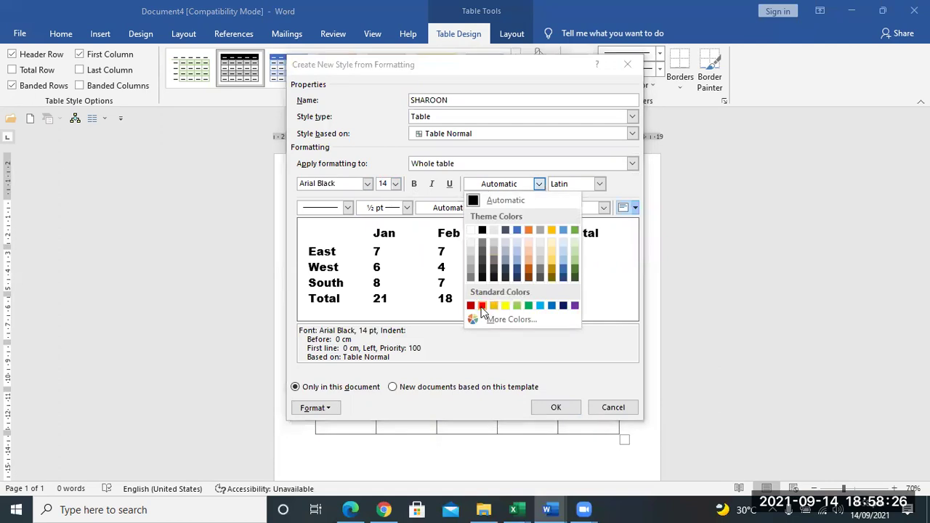
{"action": "left_click", "coordinate": [482, 305]}
{"action": "left_click", "coordinate": [572, 191]}
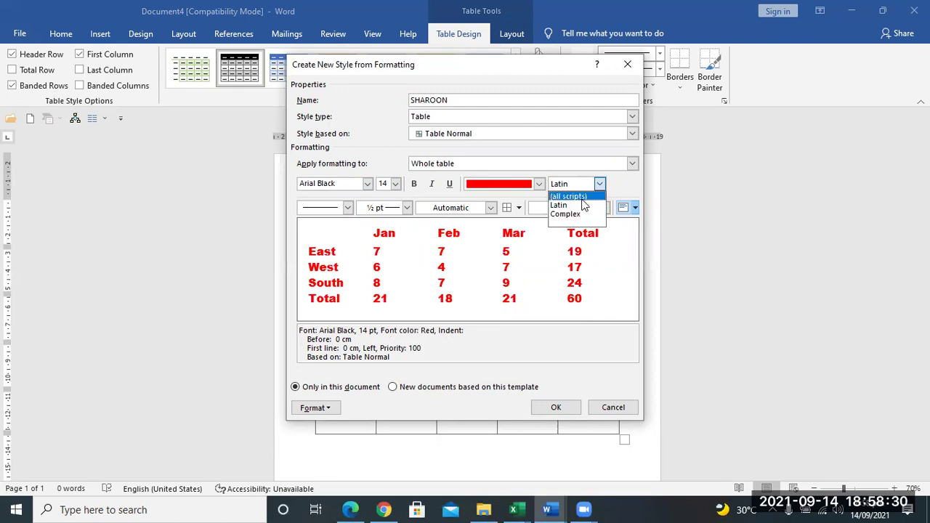
{"action": "left_click", "coordinate": [580, 205]}
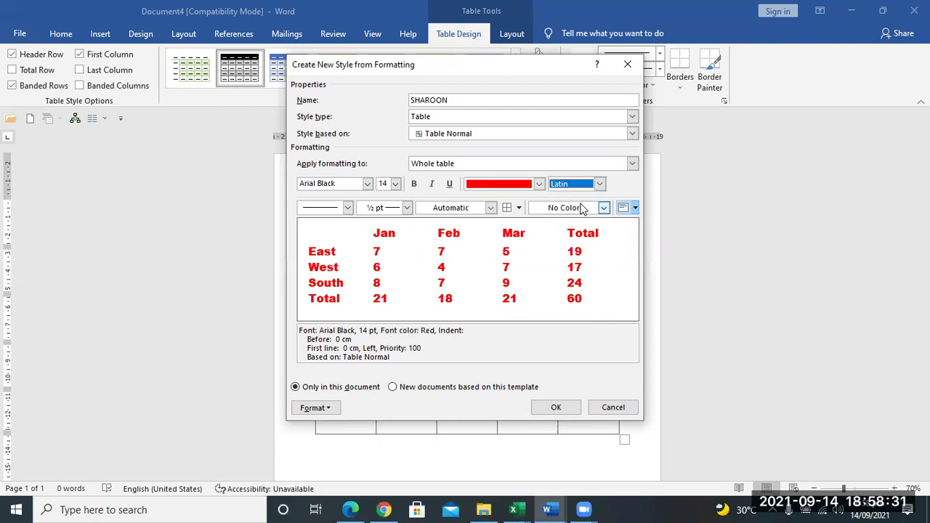
Give it yellow 2¼ pt double borders on all cells with dark grey shading, and save
{"action": "left_click", "coordinate": [347, 207]}
{"action": "left_click", "coordinate": [322, 346]}
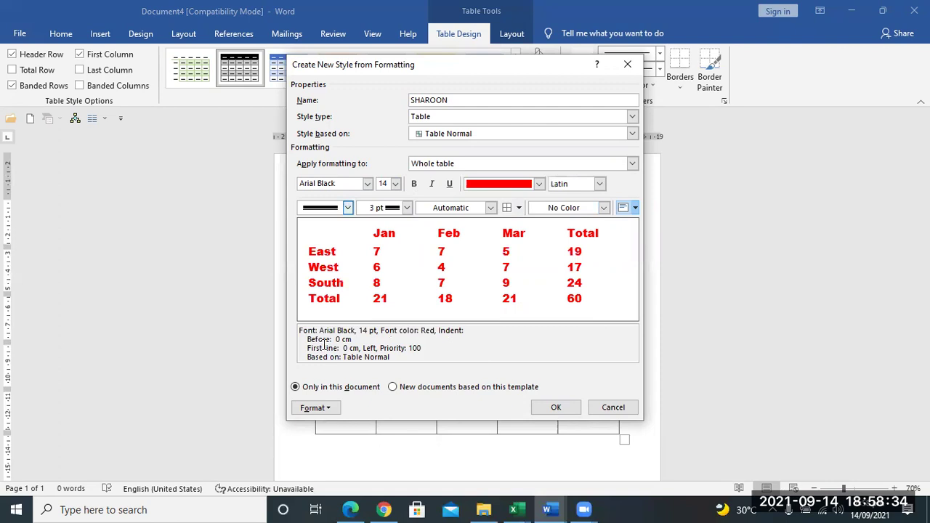
{"action": "left_click", "coordinate": [392, 210]}
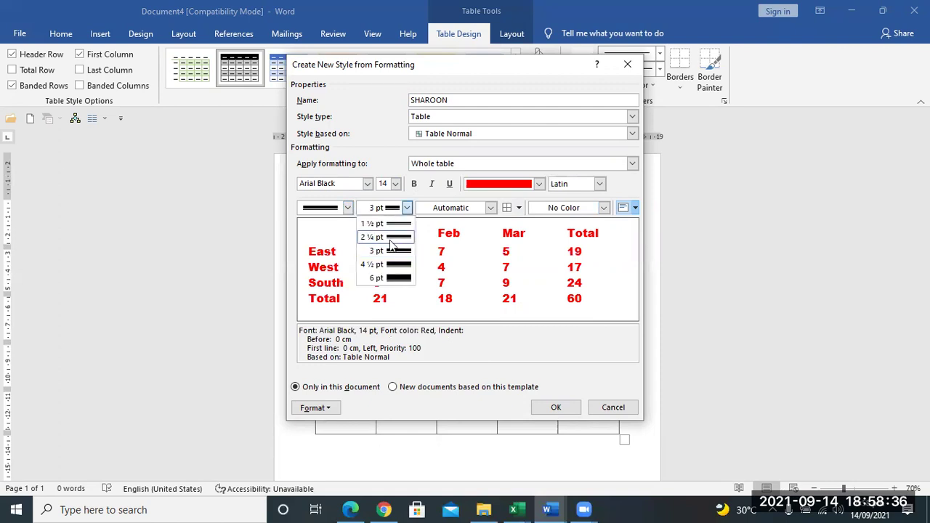
{"action": "left_click", "coordinate": [390, 239]}
{"action": "left_click", "coordinate": [476, 209]}
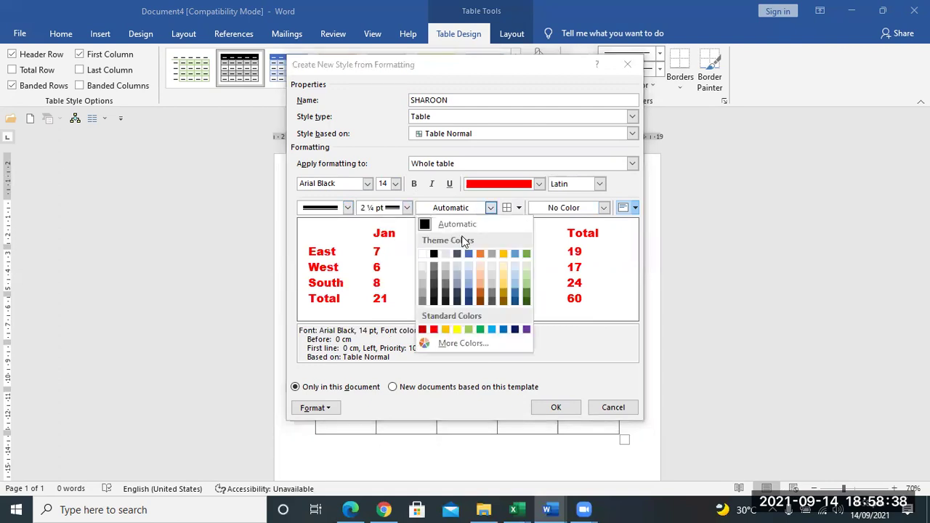
{"action": "left_click", "coordinate": [456, 330]}
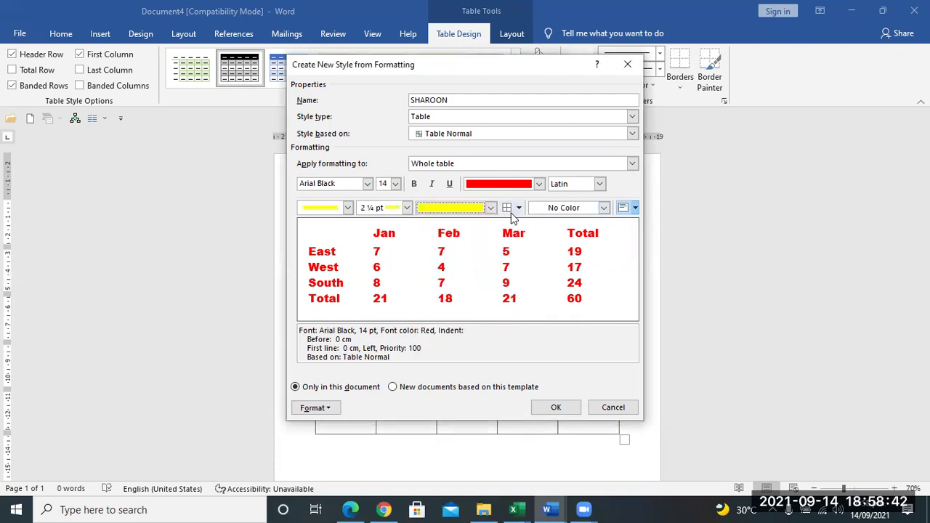
{"action": "left_click", "coordinate": [517, 209]}
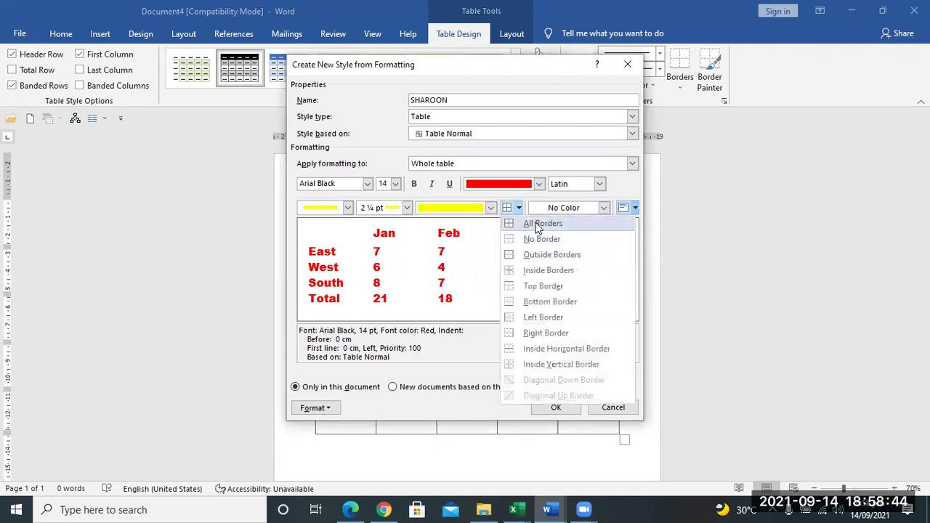
{"action": "left_click", "coordinate": [538, 225]}
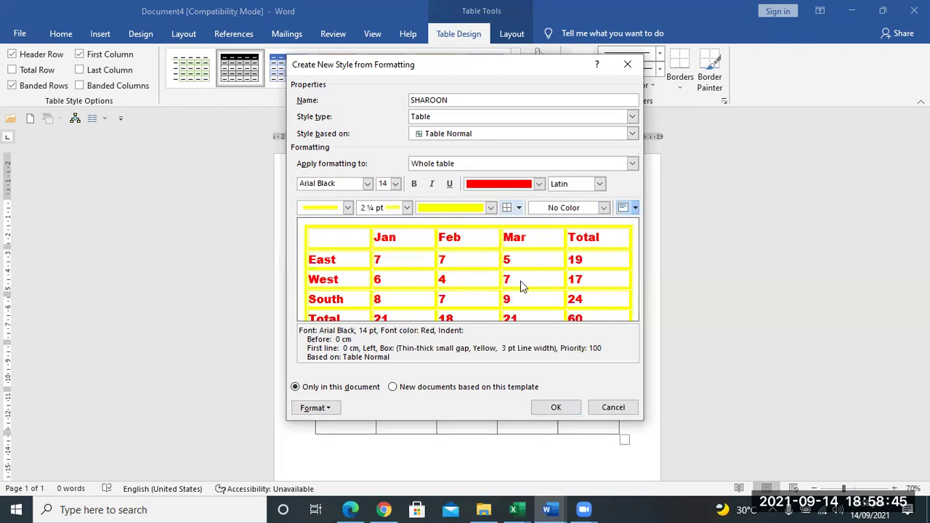
{"action": "left_click", "coordinate": [603, 208]}
{"action": "left_click", "coordinate": [562, 268]}
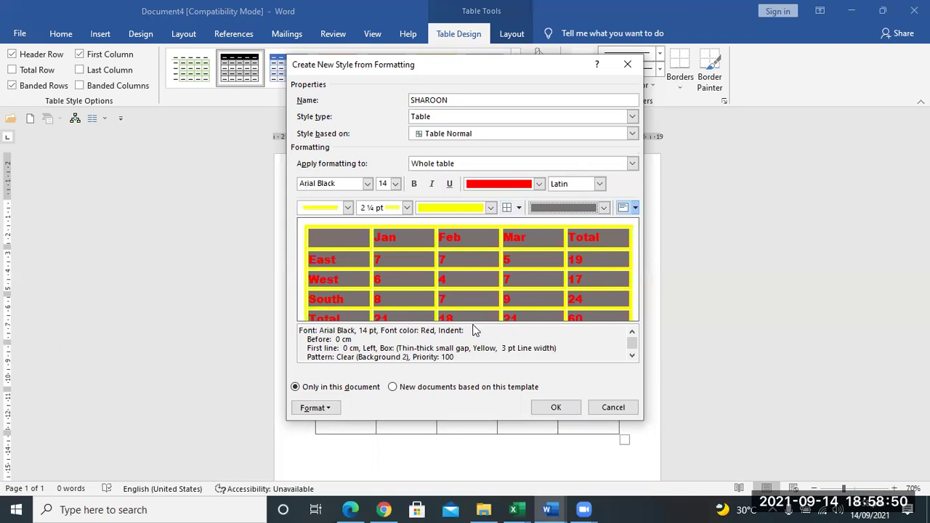
{"action": "left_click", "coordinate": [557, 408]}
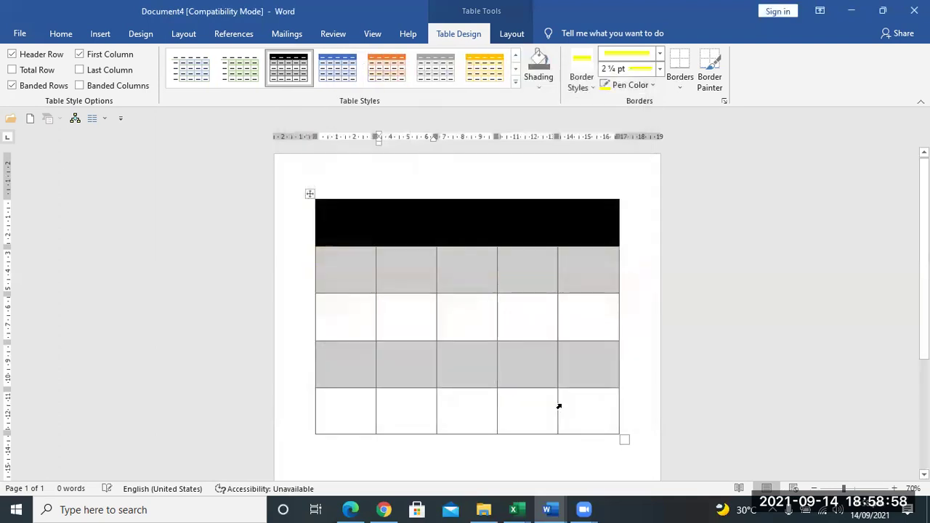
Try the custom yellow-bordered style, then apply the black-header grey-banded grid style
{"action": "left_click", "coordinate": [519, 84]}
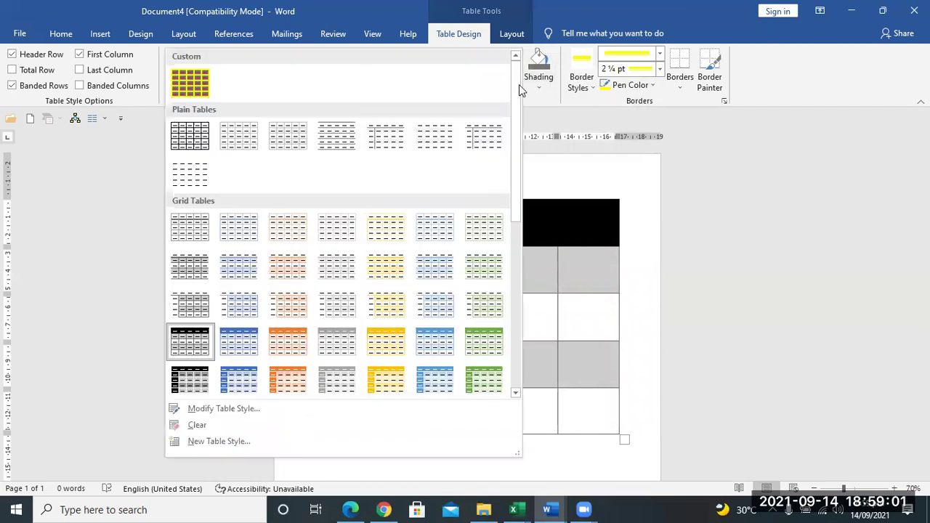
{"action": "left_click", "coordinate": [196, 85]}
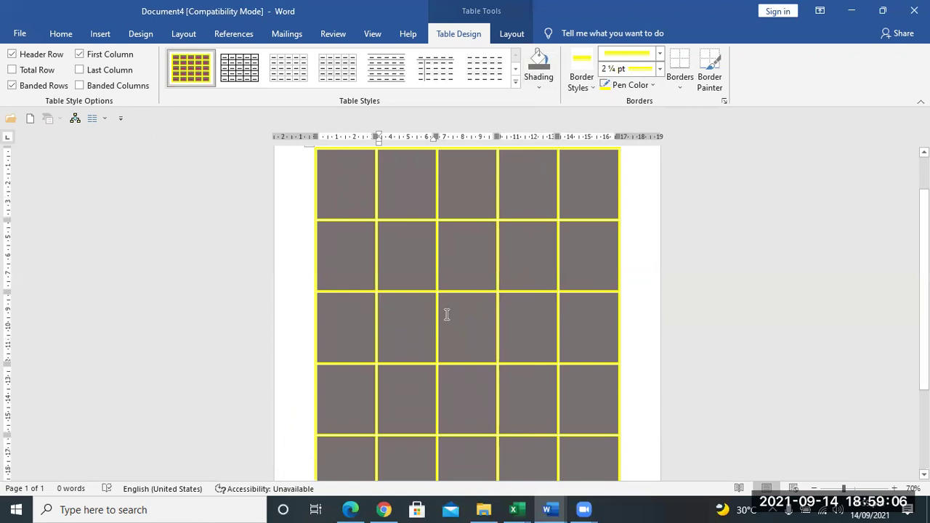
{"action": "left_click", "coordinate": [515, 82]}
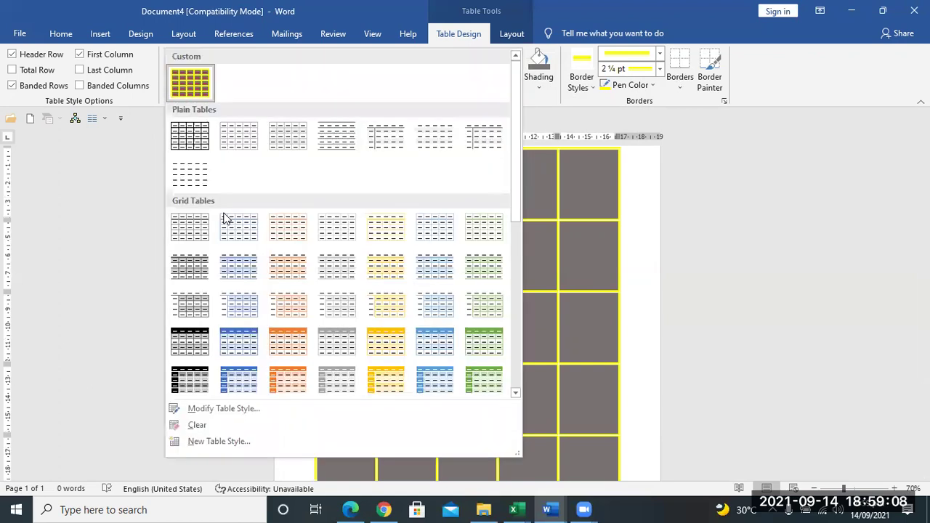
{"action": "left_click", "coordinate": [189, 340]}
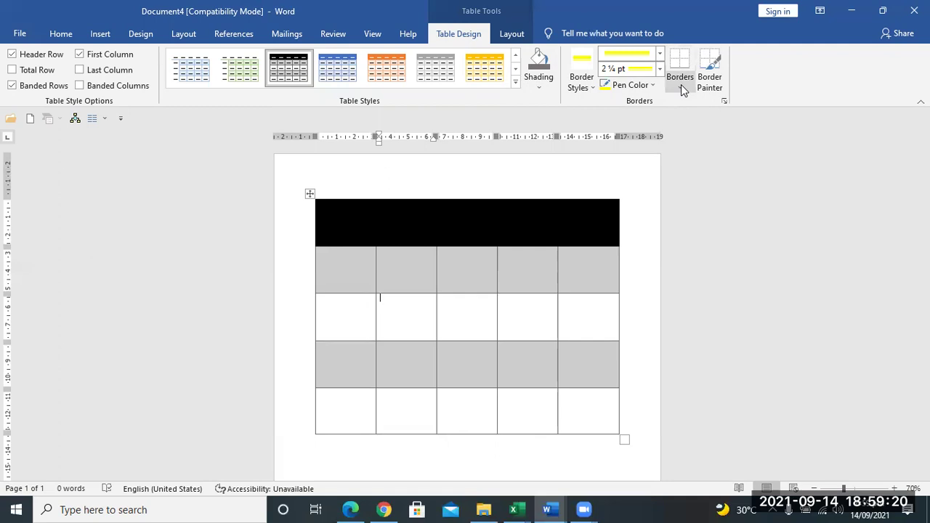
{"action": "left_click", "coordinate": [681, 85]}
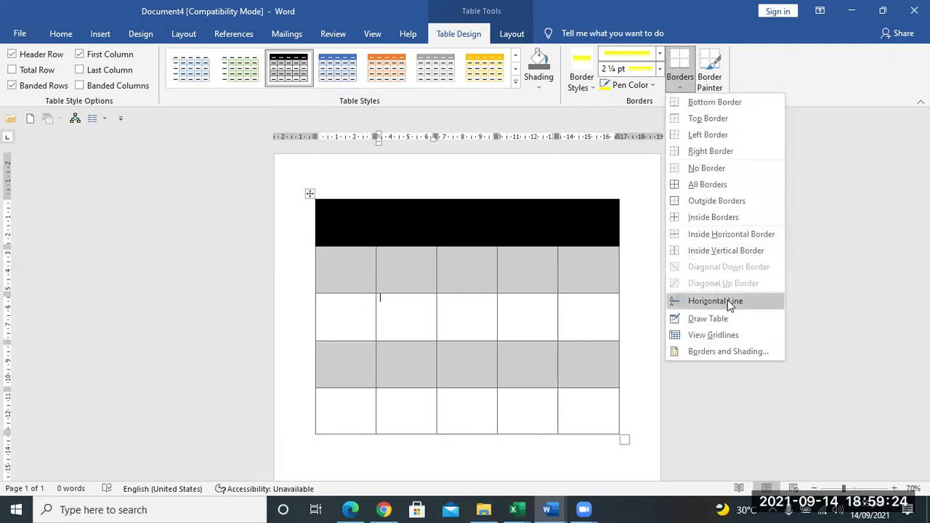
Insert a horizontal line in the cell, shorten it, then select the second table row
{"action": "left_click", "coordinate": [728, 302]}
{"action": "left_click", "coordinate": [397, 300]}
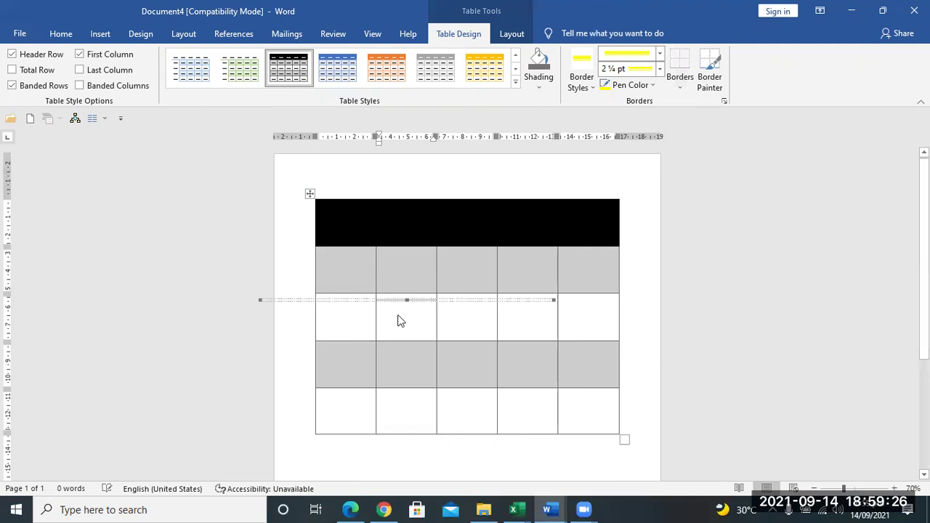
{"action": "mouse_move", "coordinate": [407, 308]}
{"action": "left_mouse_down"}
{"action": "mouse_move", "coordinate": [408, 328]}
{"action": "mouse_move", "coordinate": [409, 298]}
{"action": "left_mouse_up"}
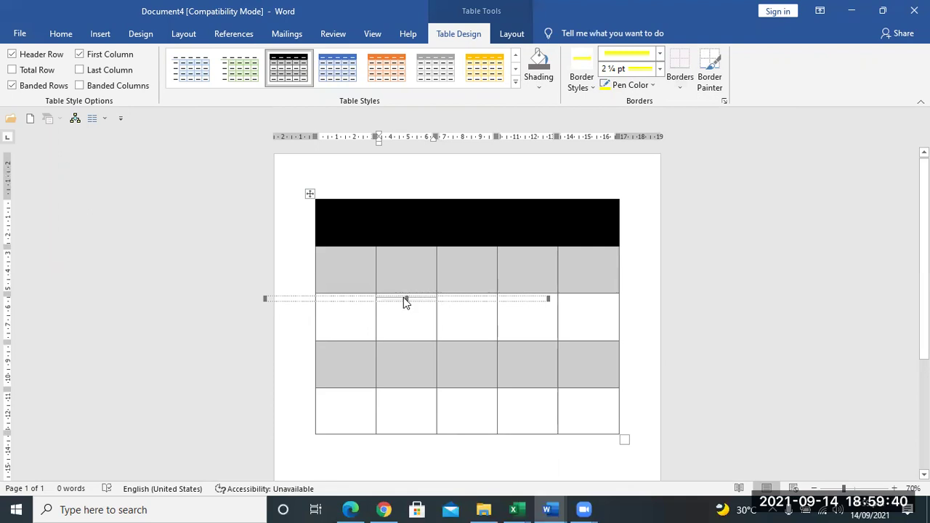
{"action": "left_click", "coordinate": [406, 322]}
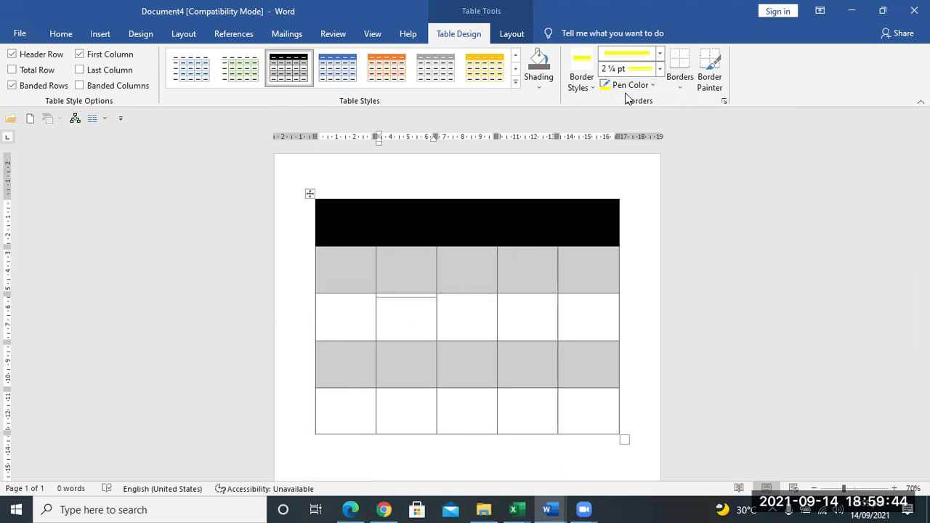
{"action": "left_click", "coordinate": [509, 36]}
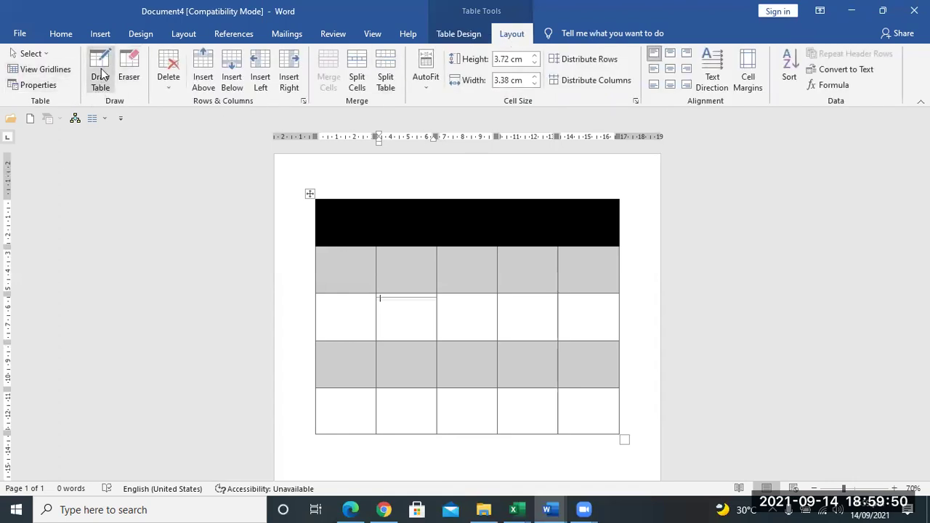
{"action": "left_click", "coordinate": [298, 280]}
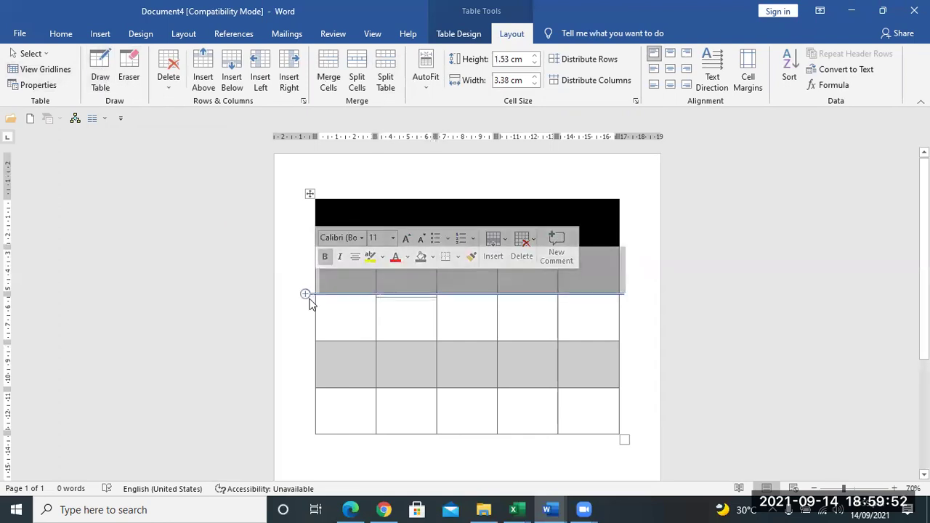
In a new document, hand-draw a table outline divided into two rows and four columns
{"action": "key", "text": "ctrl+n"}
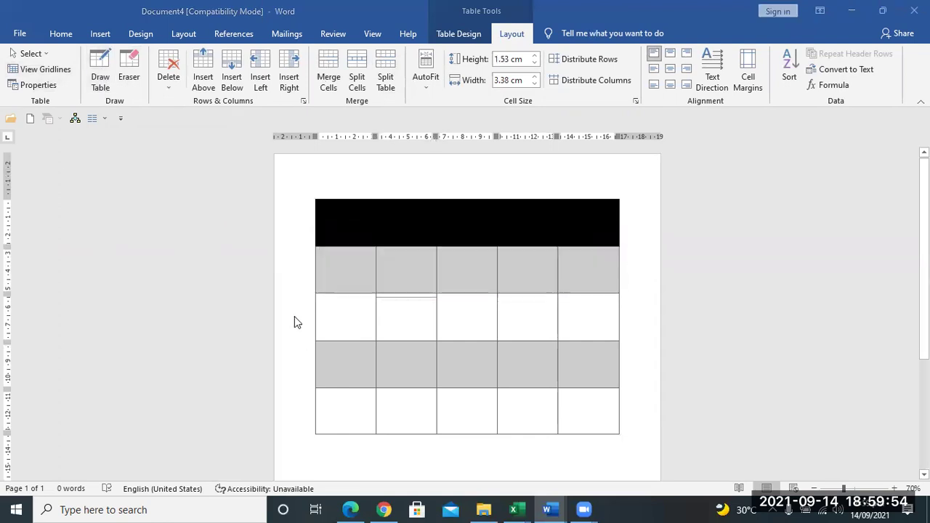
{"action": "left_click", "coordinate": [101, 34]}
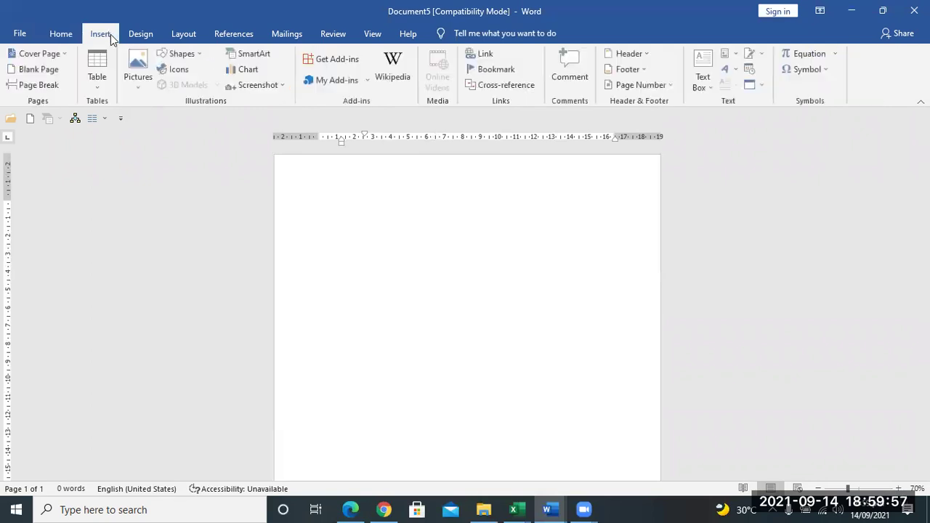
{"action": "left_click", "coordinate": [98, 69]}
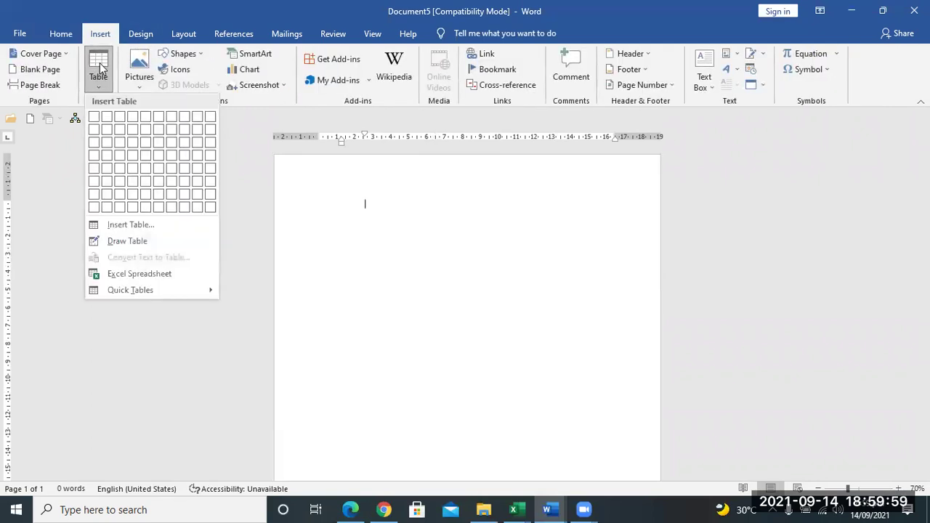
{"action": "left_click", "coordinate": [138, 242]}
{"action": "left_click_drag", "start_coordinate": [338, 210], "coordinate": [554, 296]}
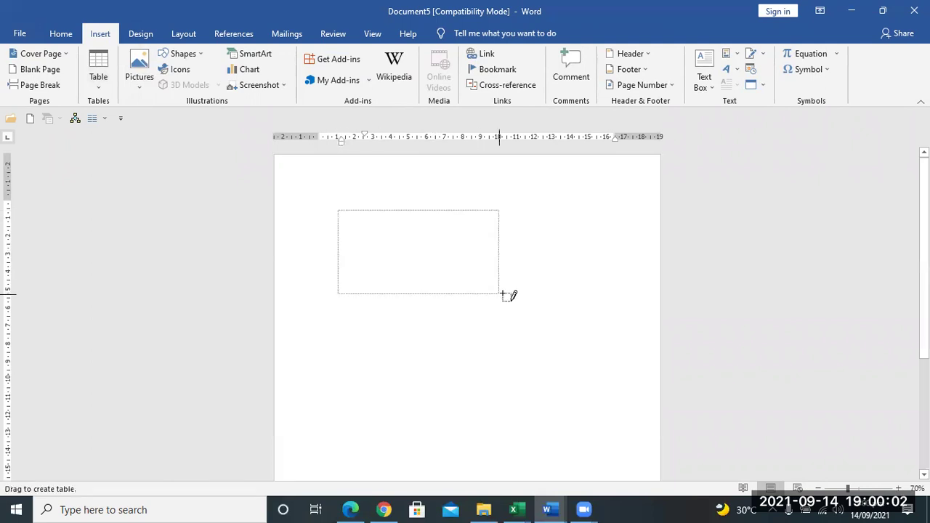
{"action": "left_click_drag", "start_coordinate": [439, 199], "coordinate": [439, 285]}
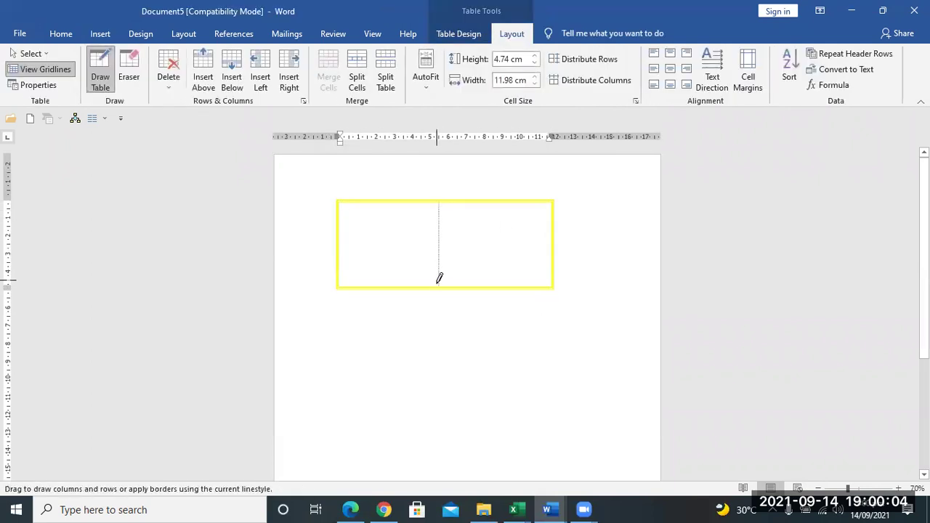
{"action": "left_click_drag", "start_coordinate": [376, 240], "coordinate": [537, 239]}
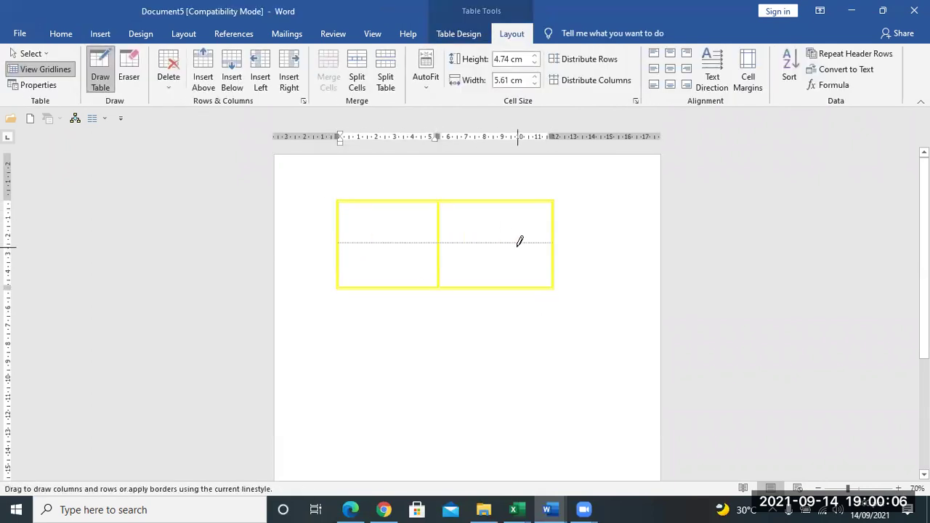
{"action": "left_click_drag", "start_coordinate": [497, 200], "coordinate": [497, 296]}
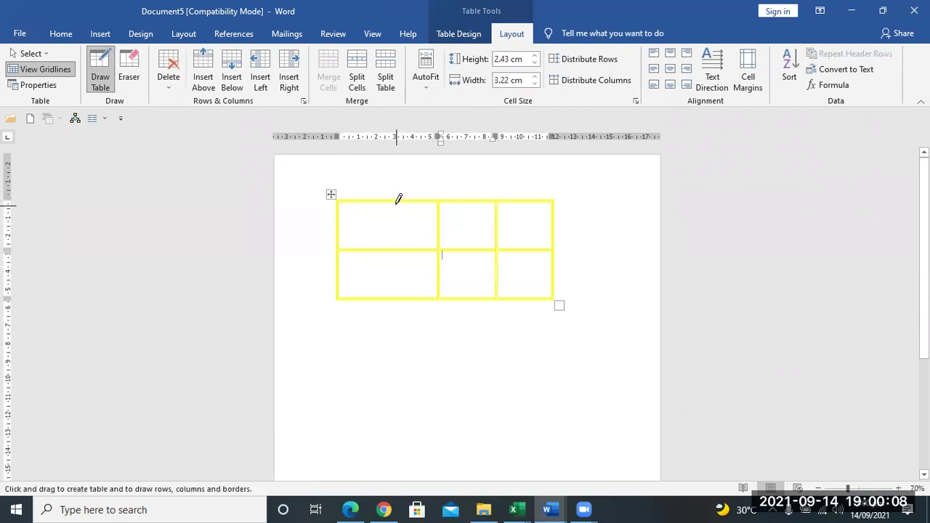
{"action": "left_click_drag", "start_coordinate": [391, 201], "coordinate": [391, 296]}
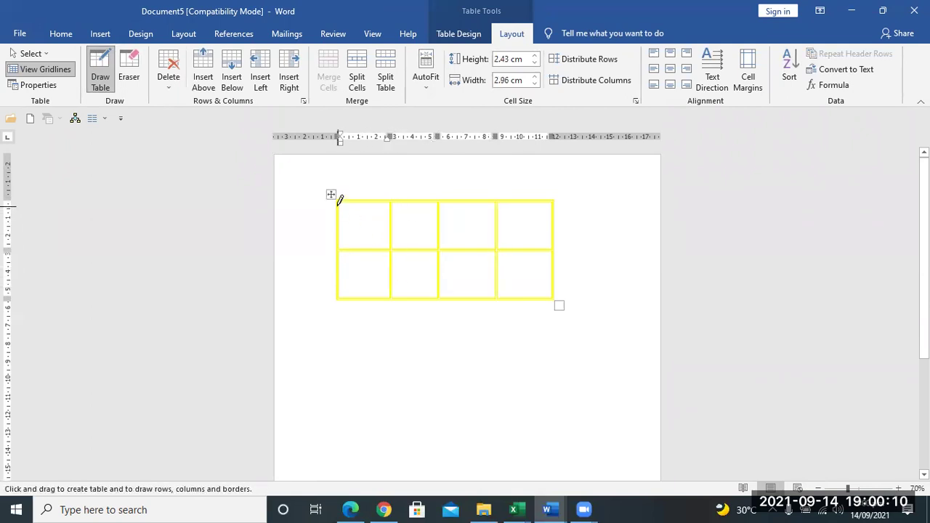
Draw diagonal lines across the top-left, second bottom and third top cells
{"action": "left_click_drag", "start_coordinate": [339, 202], "coordinate": [388, 247]}
{"action": "left_click_drag", "start_coordinate": [438, 249], "coordinate": [392, 297]}
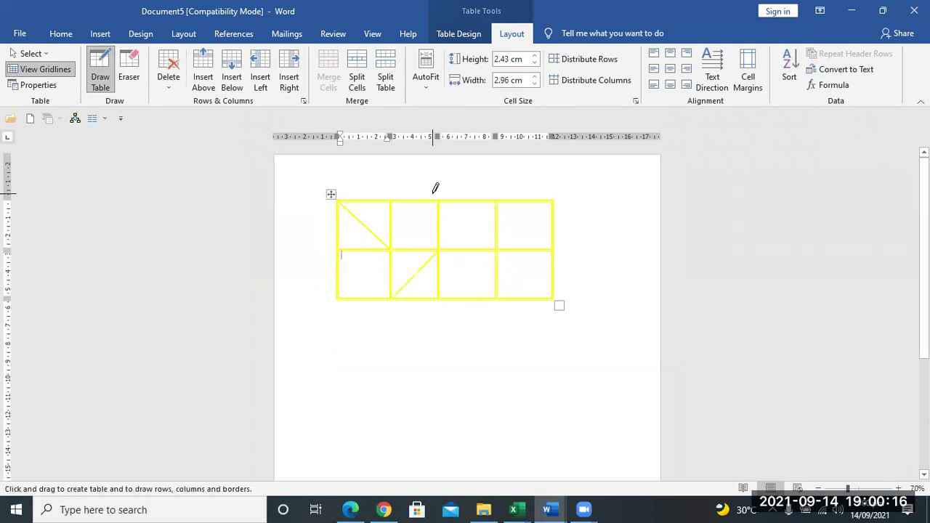
{"action": "left_click_drag", "start_coordinate": [439, 202], "coordinate": [495, 248]}
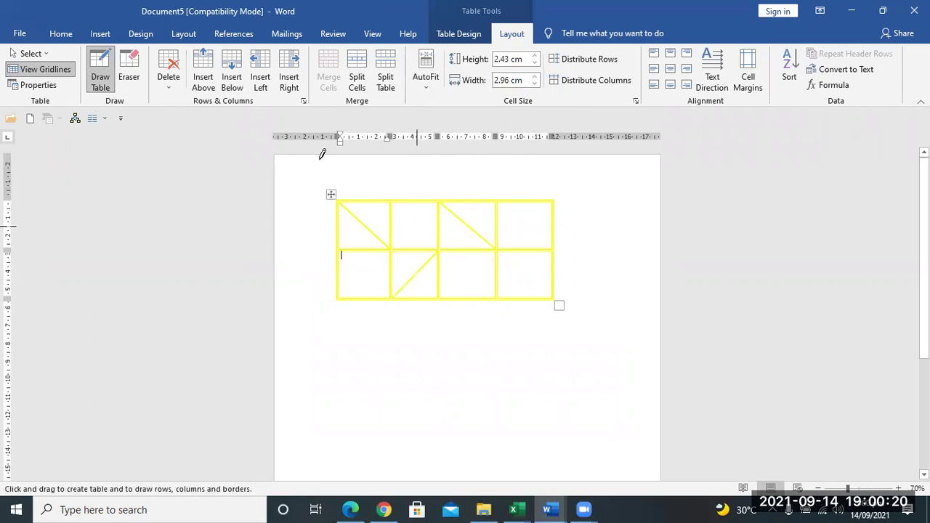
Erase the diagonals and merge the second and third columns' cells with the eraser
{"action": "left_click", "coordinate": [129, 72]}
{"action": "left_click", "coordinate": [367, 225]}
{"action": "left_click", "coordinate": [412, 247]}
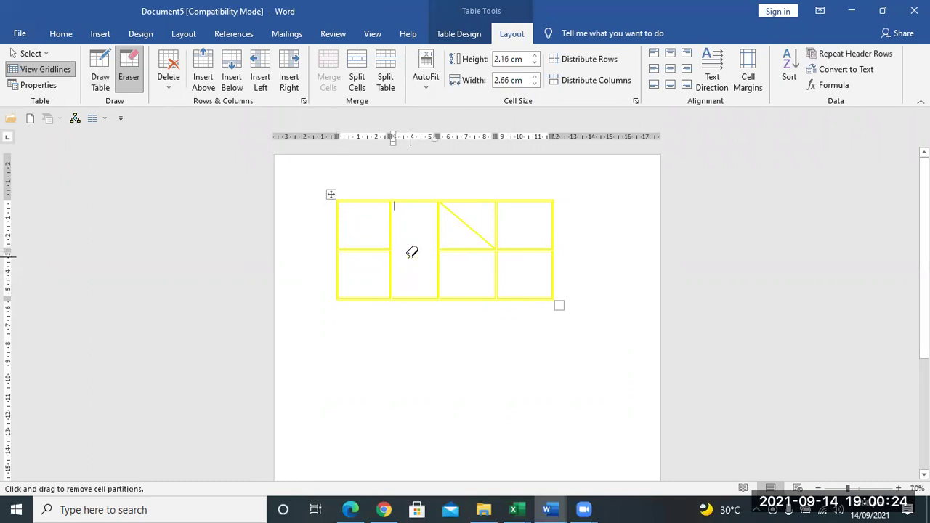
{"action": "left_click", "coordinate": [471, 223]}
{"action": "left_click", "coordinate": [469, 249]}
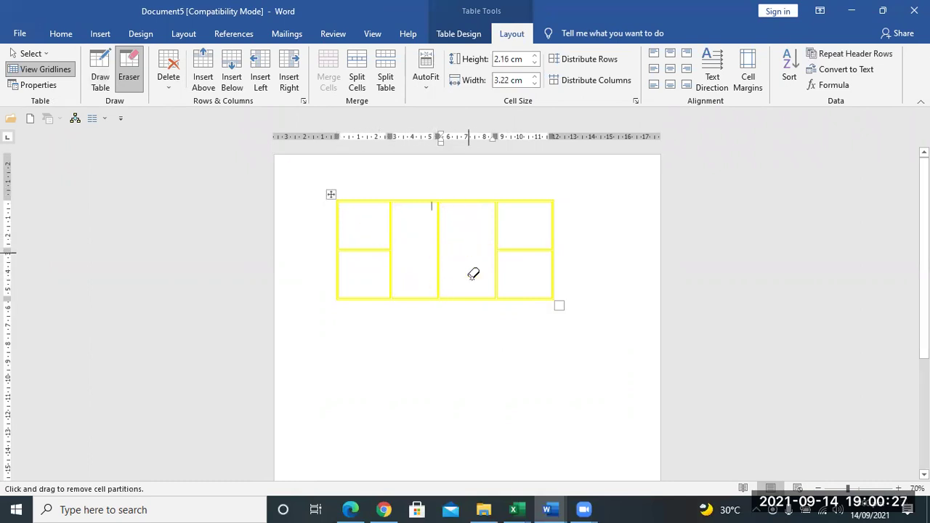
Delete the fourth column and then the middle column, leaving a 2x2 table
{"action": "left_click", "coordinate": [167, 76]}
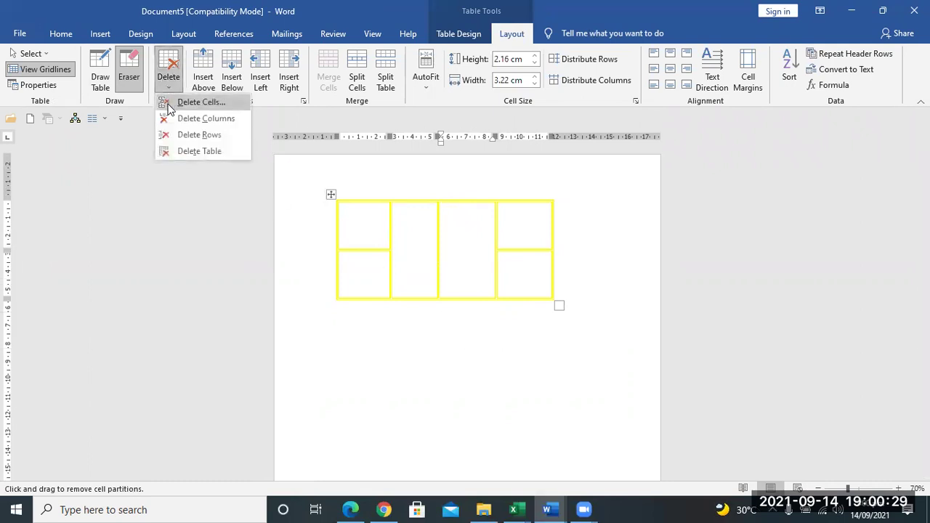
{"action": "left_click", "coordinate": [209, 119]}
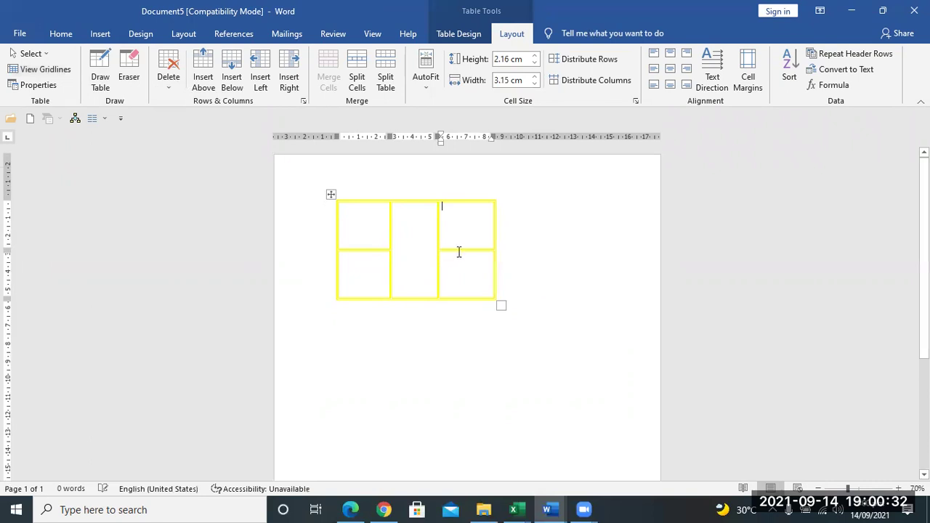
{"action": "left_click_drag", "start_coordinate": [458, 221], "coordinate": [421, 205]}
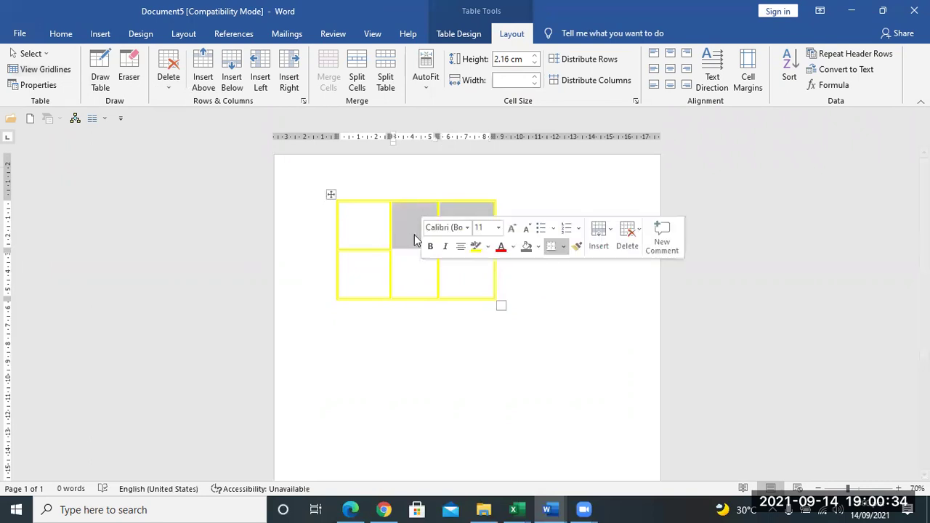
{"action": "left_click", "coordinate": [401, 218]}
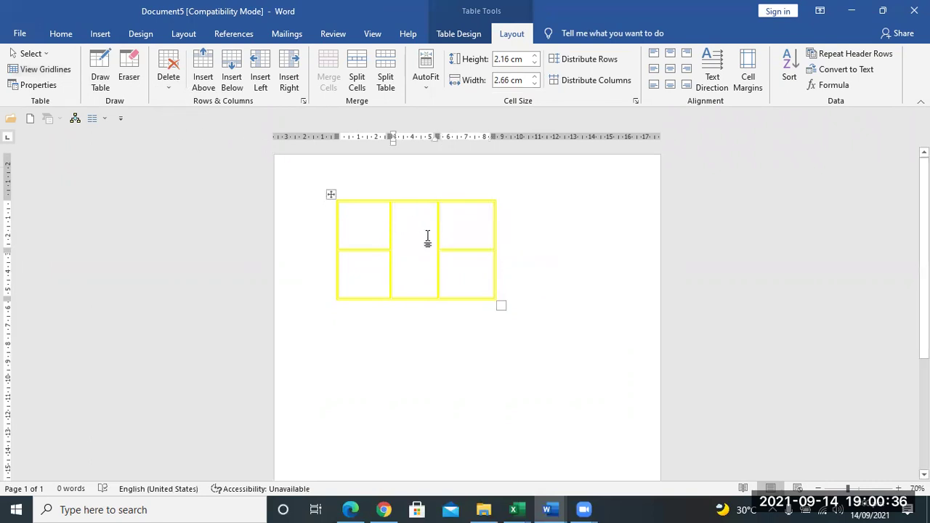
{"action": "double_click", "coordinate": [411, 221]}
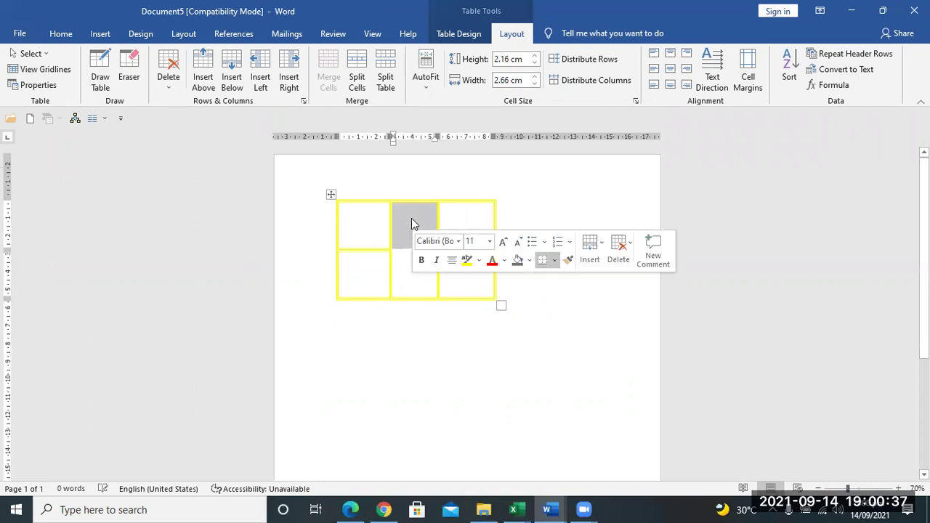
{"action": "left_click", "coordinate": [169, 81]}
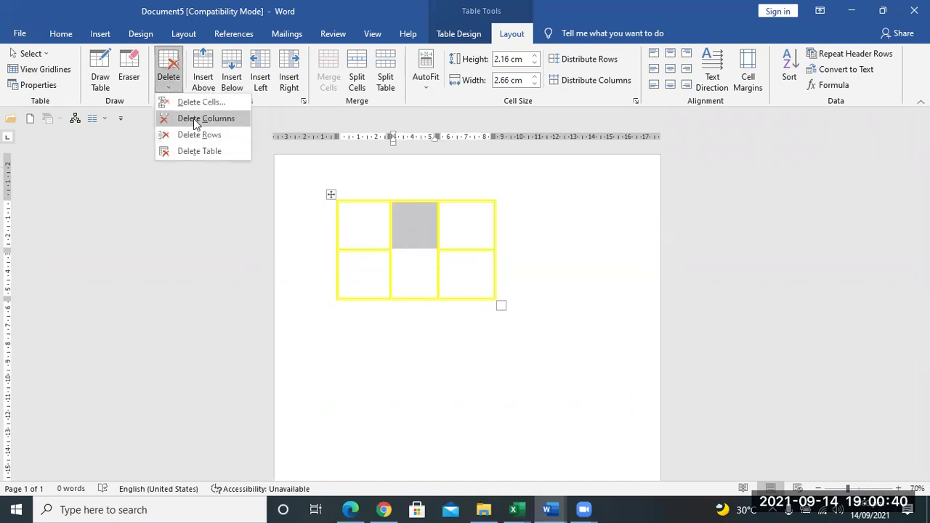
{"action": "left_click", "coordinate": [196, 119]}
Delete the second row, then delete the whole table
{"action": "left_click", "coordinate": [366, 242]}
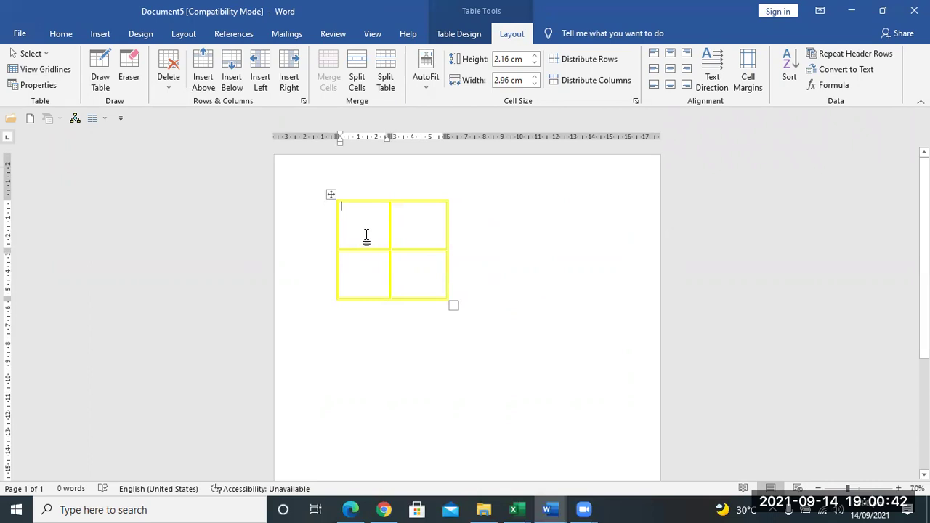
{"action": "left_click", "coordinate": [168, 79]}
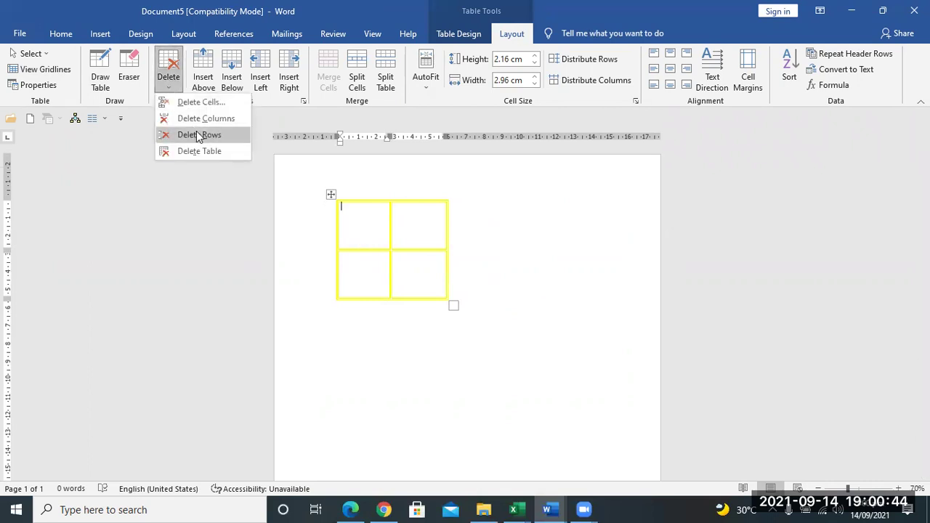
{"action": "left_click", "coordinate": [198, 135]}
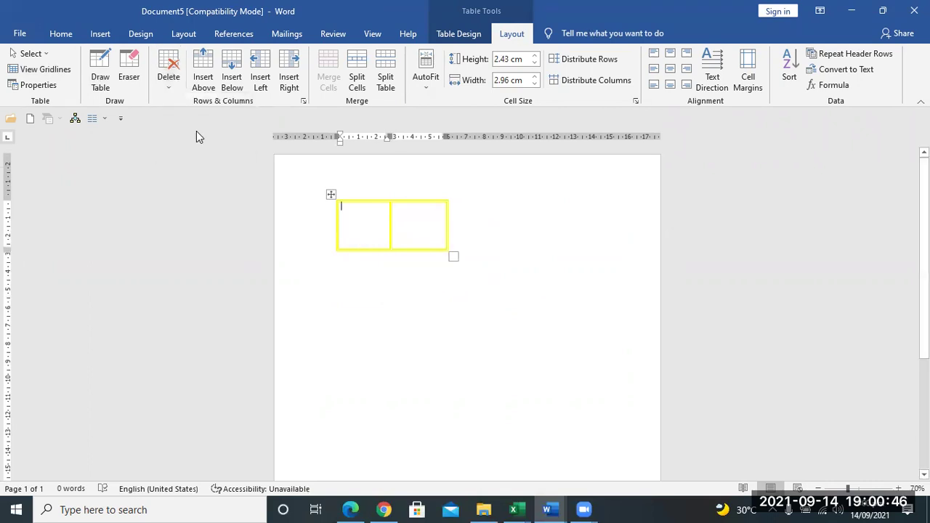
{"action": "left_click", "coordinate": [168, 83]}
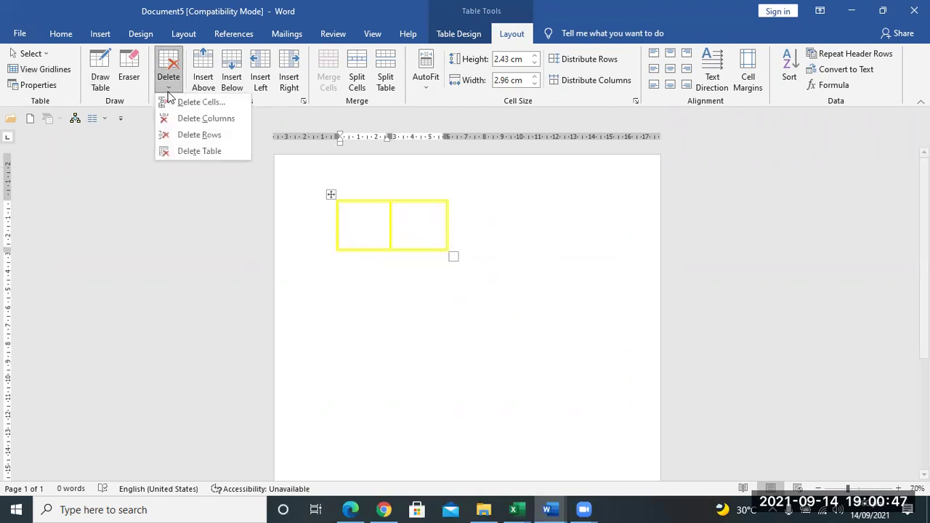
{"action": "left_click", "coordinate": [193, 150]}
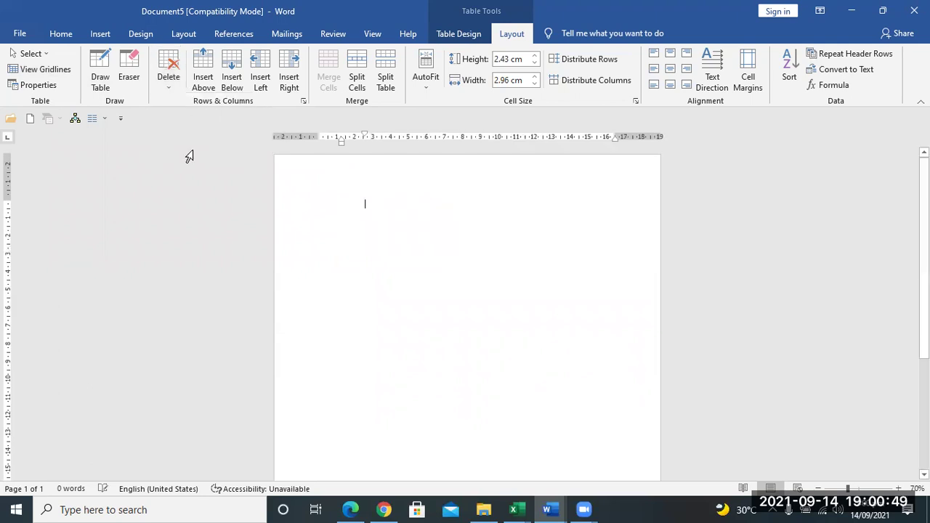
{"action": "left_click", "coordinate": [101, 34]}
Insert a 7x7 table and number the first column's cells 1 and 2
{"action": "left_click", "coordinate": [98, 73]}
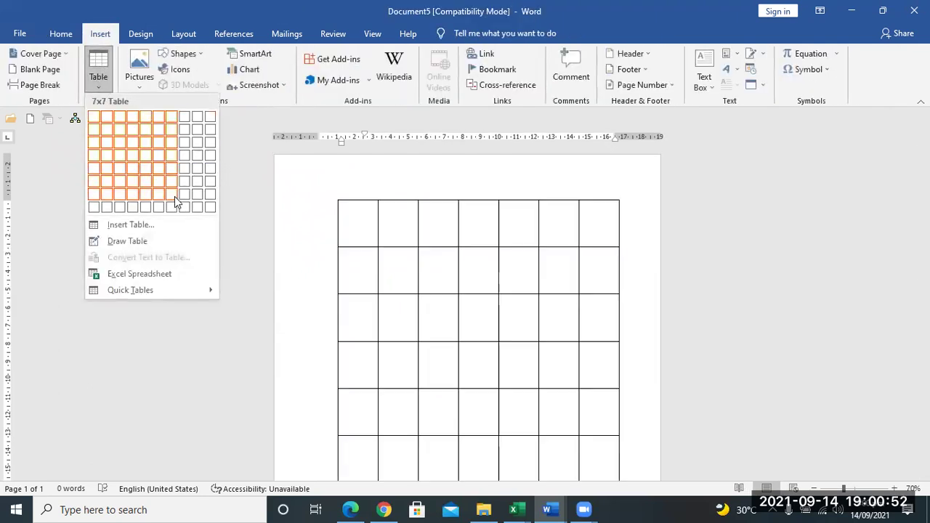
{"action": "left_click", "coordinate": [174, 197]}
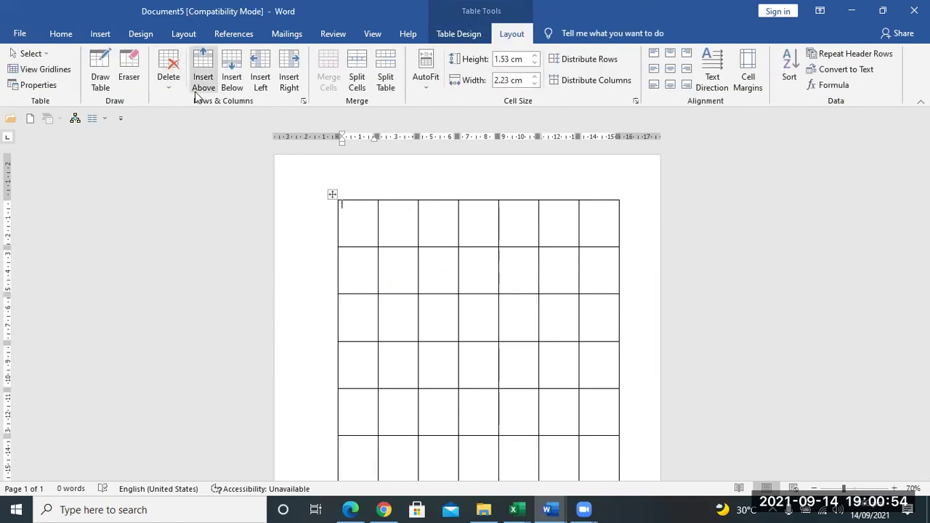
{"action": "left_click_drag", "start_coordinate": [353, 265], "coordinate": [391, 266]}
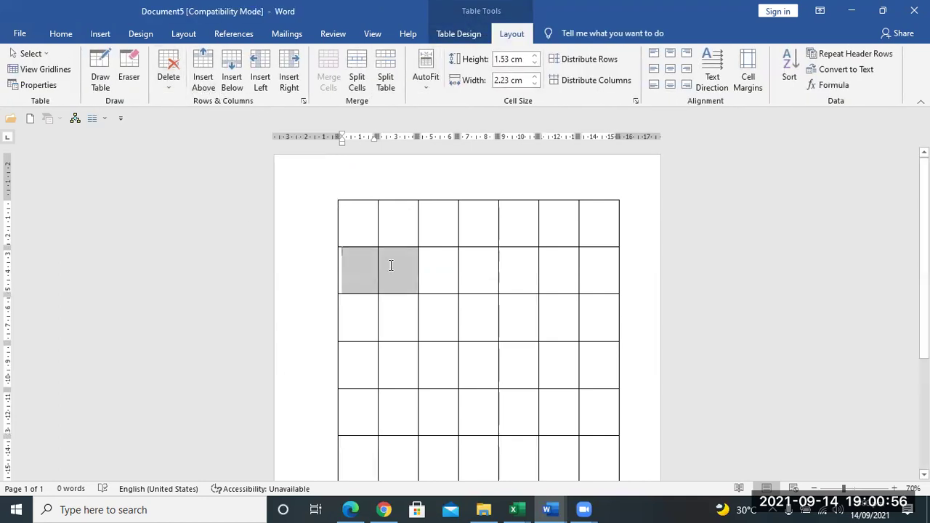
{"action": "left_click", "coordinate": [350, 229]}
{"action": "type", "text": "1"}
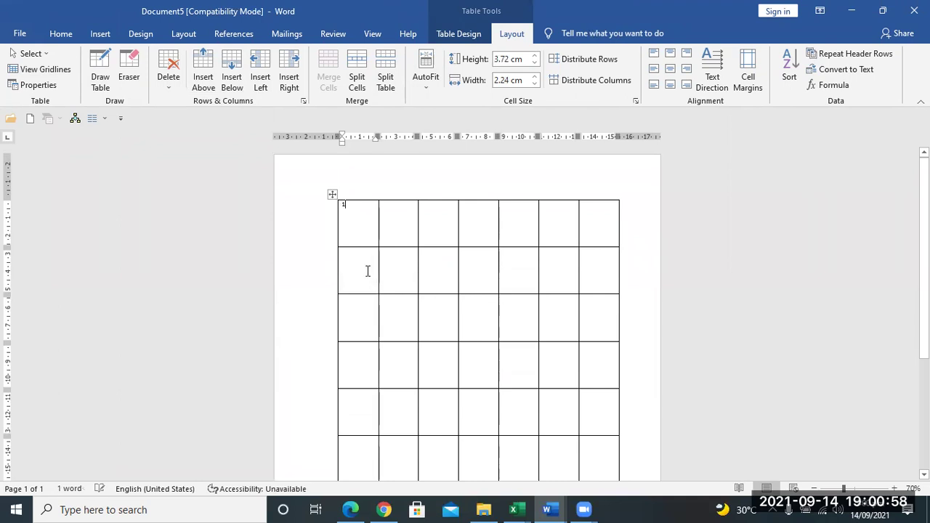
{"action": "left_click", "coordinate": [363, 271]}
{"action": "type", "text": "2"}
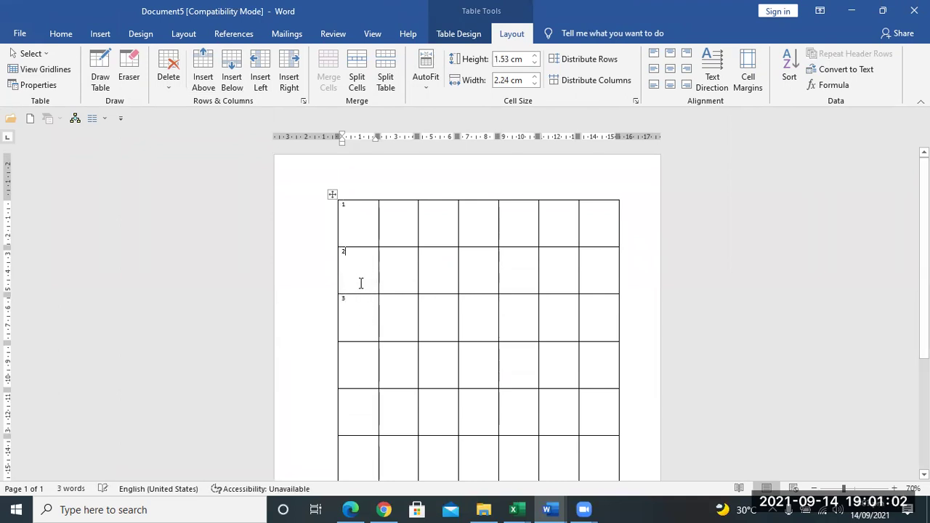
Add blank rows directly above and below the row numbered 2
{"action": "left_click", "coordinate": [204, 73]}
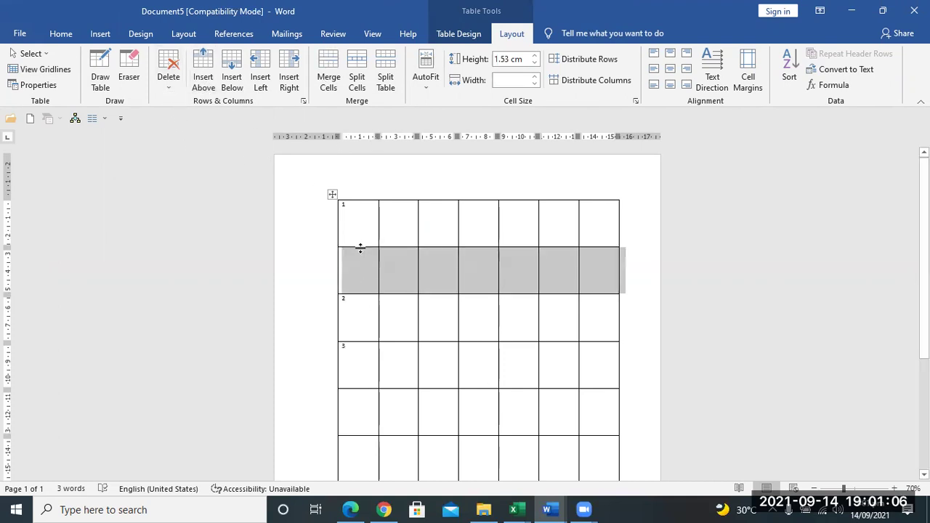
{"action": "left_click", "coordinate": [357, 311]}
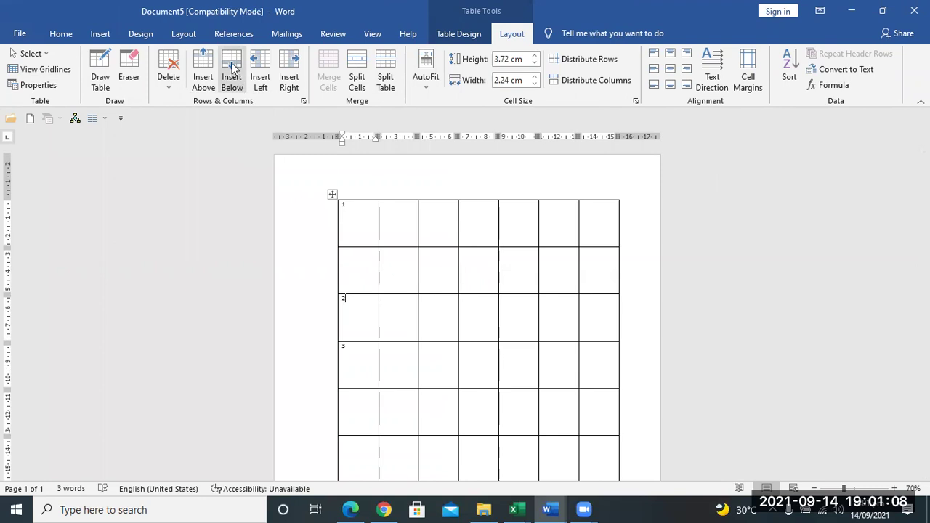
{"action": "left_click", "coordinate": [232, 73]}
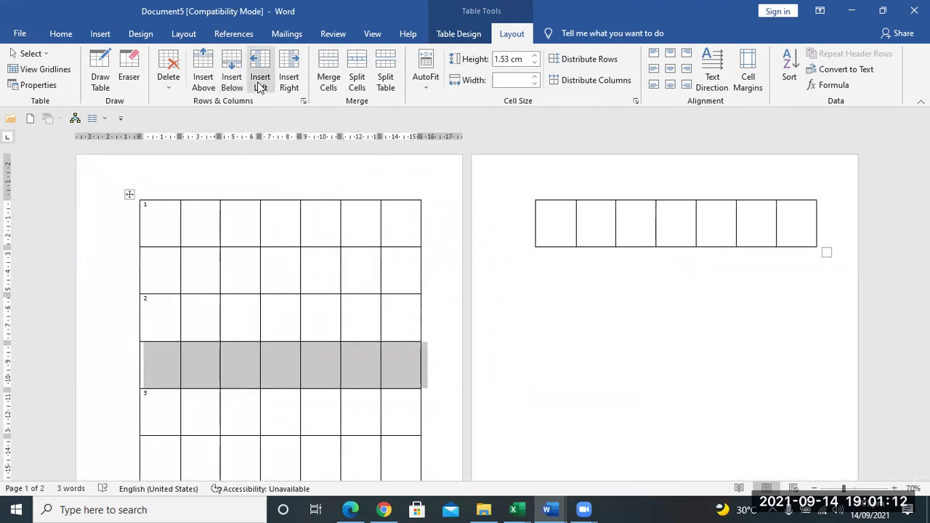
Type A, B, C, D into the first row's second through fifth cells
{"action": "left_click", "coordinate": [231, 263]}
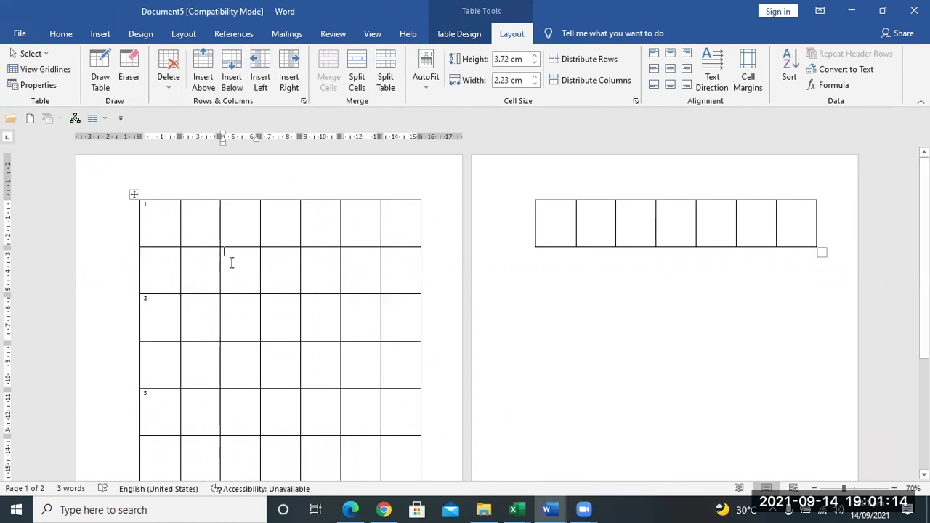
{"action": "left_click", "coordinate": [191, 207]}
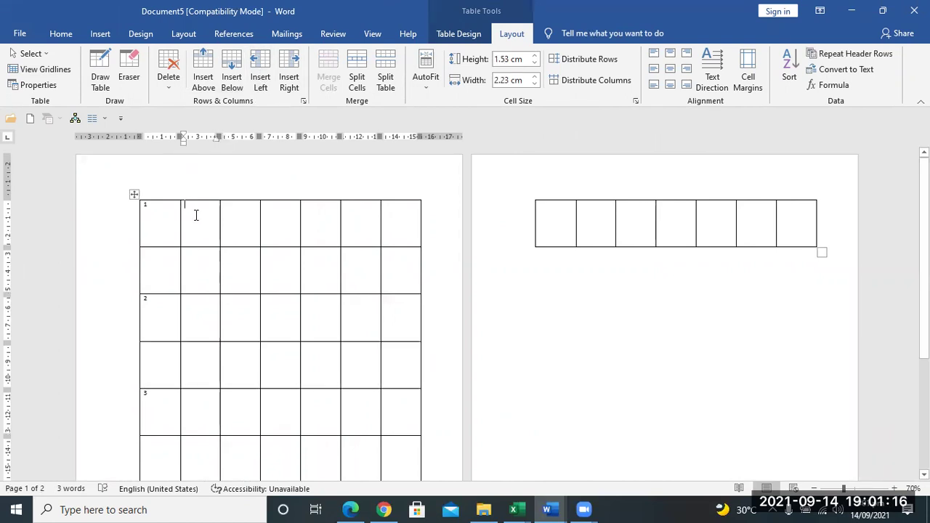
{"action": "type", "text": "A"}
{"action": "left_click", "coordinate": [237, 217]}
{"action": "type", "text": "B"}
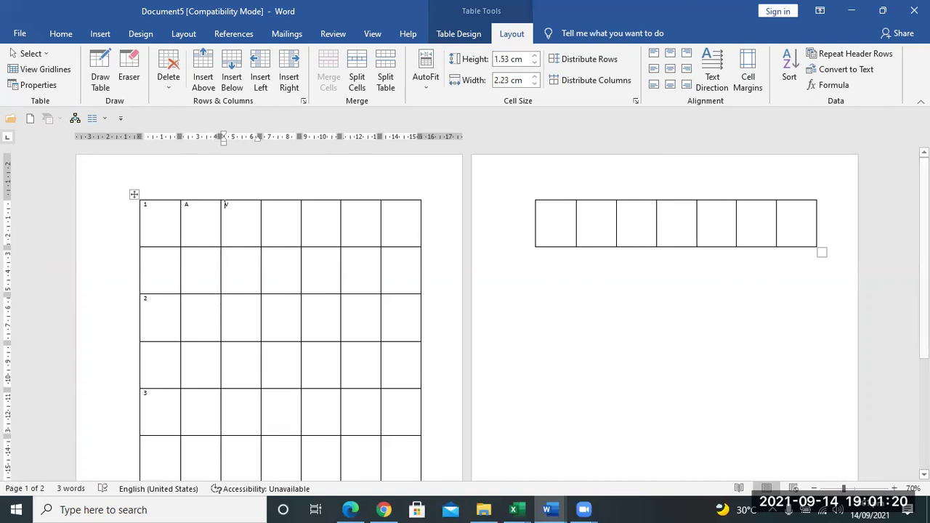
{"action": "left_click", "coordinate": [284, 226]}
{"action": "type", "text": "C"}
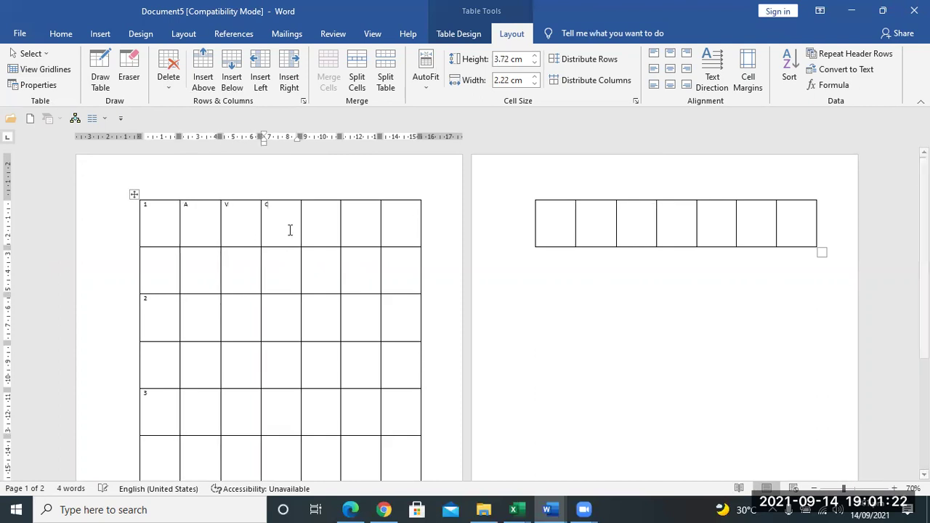
{"action": "left_click", "coordinate": [325, 221]}
{"action": "type", "text": "D"}
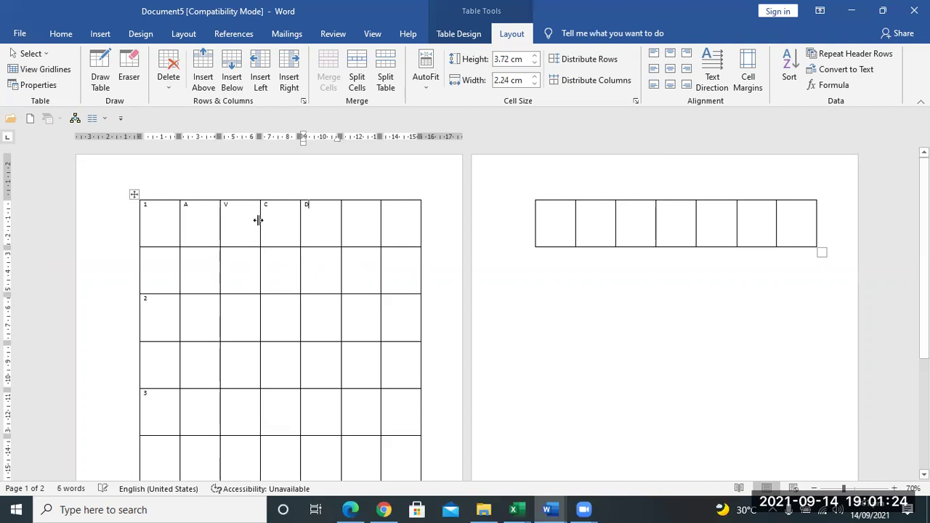
Correct the mistyped V header cell to B
{"action": "left_click_drag", "start_coordinate": [196, 221], "coordinate": [237, 215]}
{"action": "right_click", "coordinate": [236, 214]}
{"action": "left_click", "coordinate": [235, 205]}
{"action": "double_click", "coordinate": [226, 206]}
{"action": "type", "text": "B"}
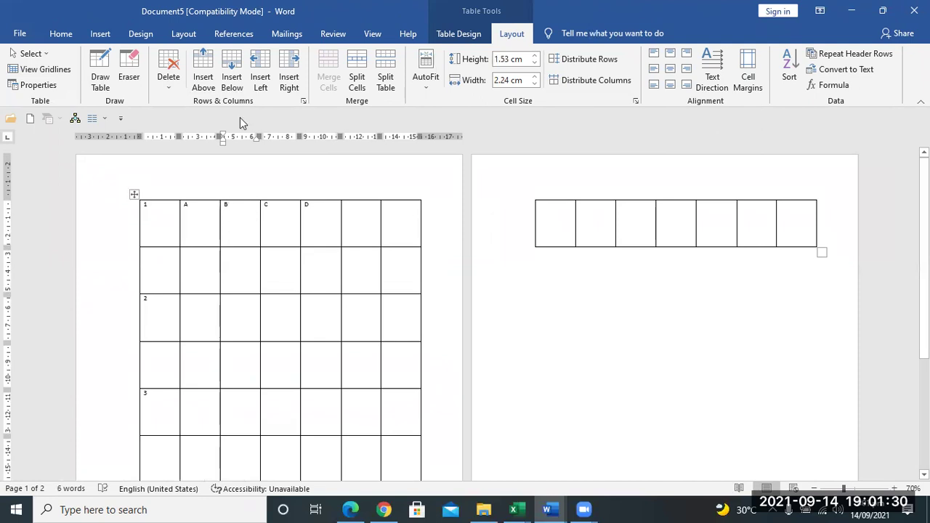
Insert one column right of B and another left of C
{"action": "left_click", "coordinate": [294, 69]}
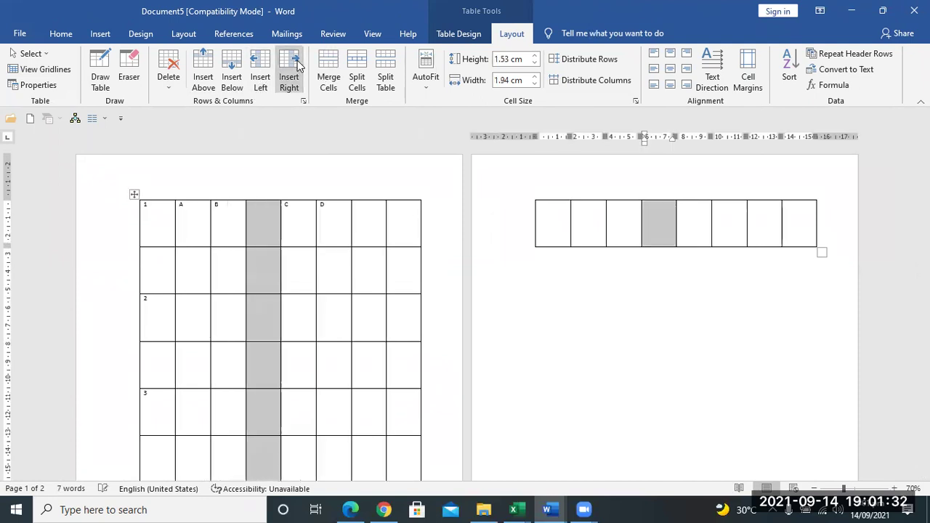
{"action": "left_click", "coordinate": [258, 210]}
{"action": "left_click", "coordinate": [299, 208]}
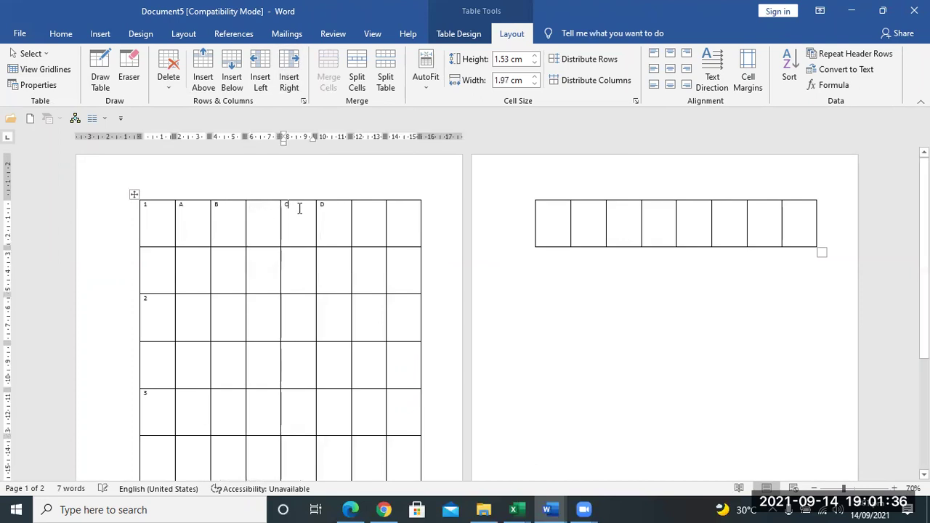
{"action": "left_click", "coordinate": [260, 73]}
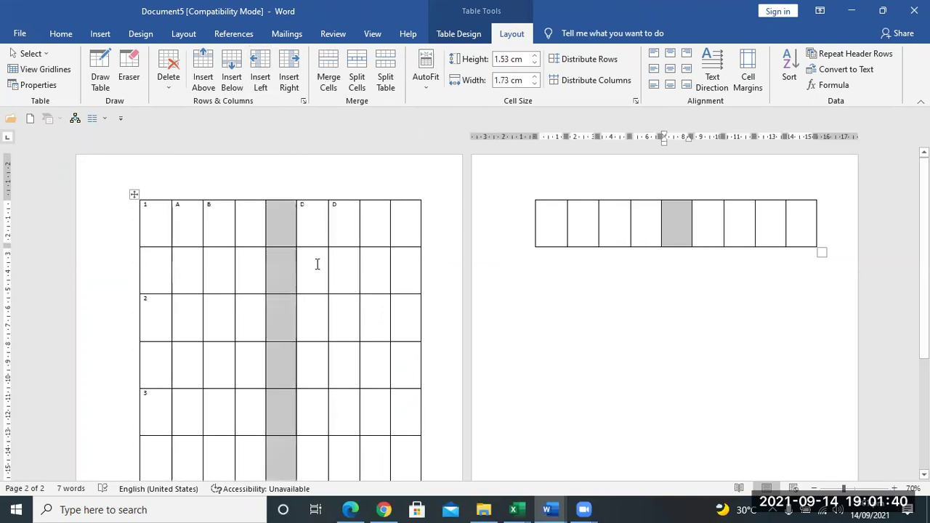
{"action": "left_click_drag", "start_coordinate": [196, 222], "coordinate": [342, 200]}
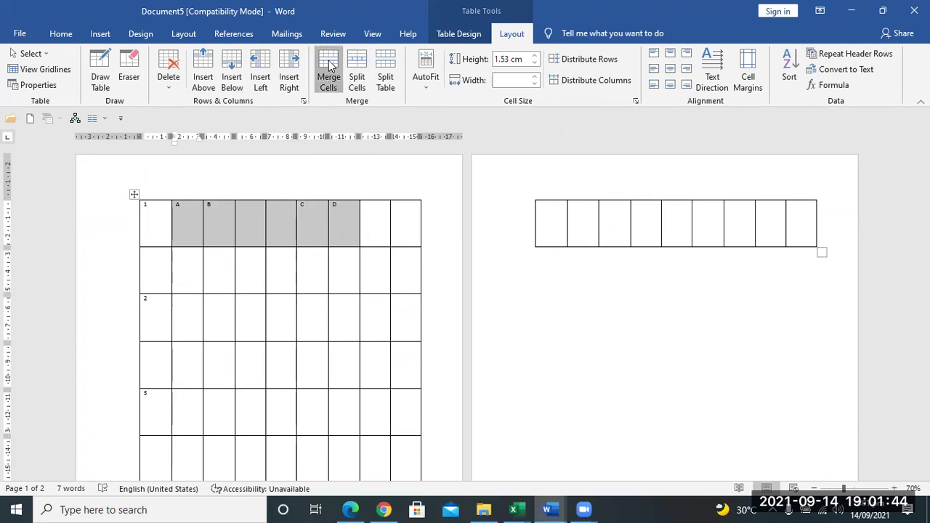
Merge first-row cells A through C into one cell and type the heading 'sUB'
{"action": "left_click", "coordinate": [328, 81]}
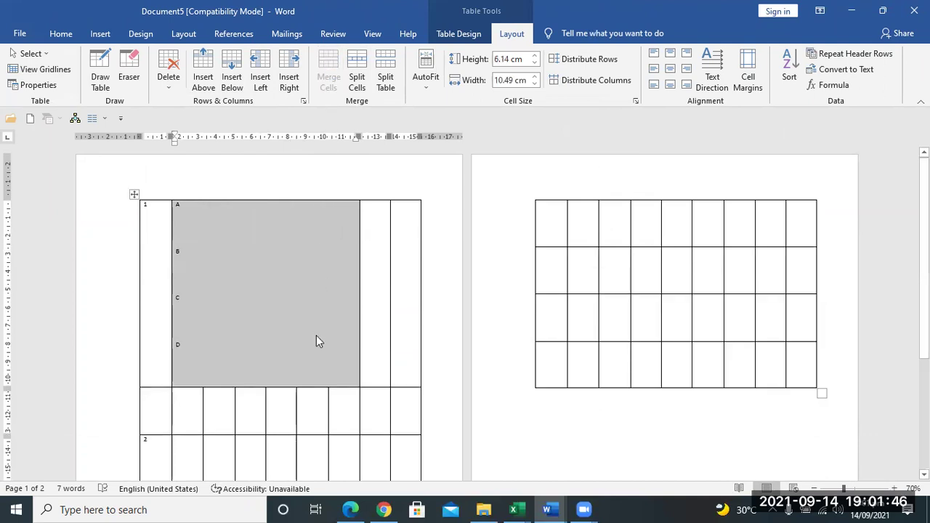
{"action": "key", "text": "Delete"}
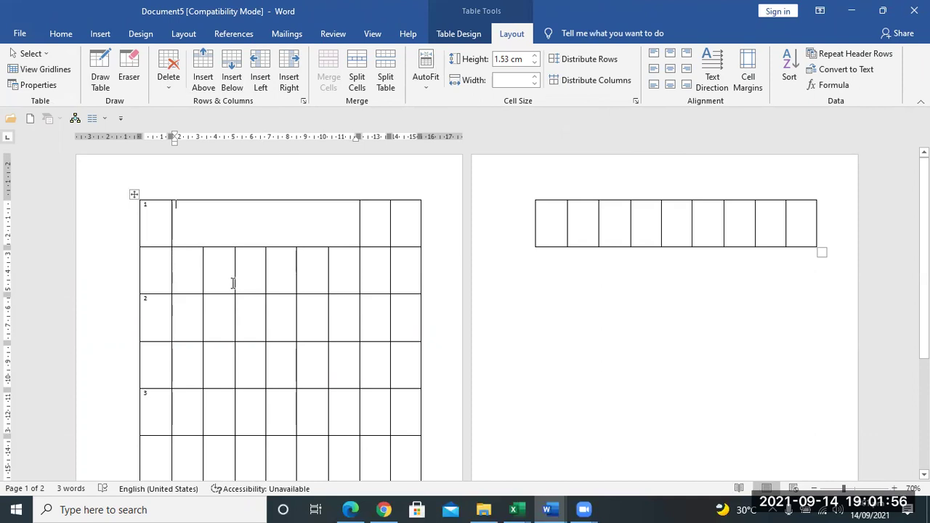
{"action": "key", "text": "ctrl+z"}
{"action": "key", "text": "ctrl+z"}
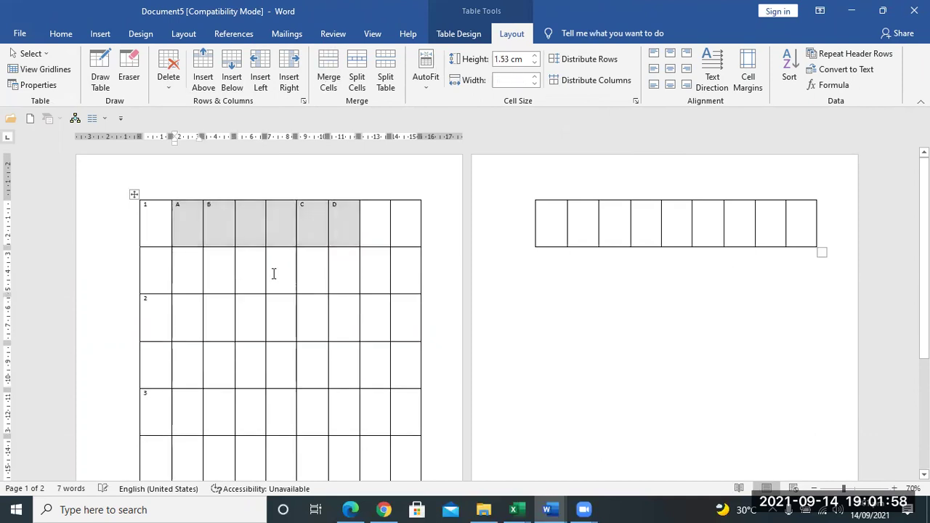
{"action": "left_click", "coordinate": [273, 273]}
{"action": "left_click_drag", "start_coordinate": [174, 233], "coordinate": [301, 229]}
{"action": "left_click", "coordinate": [329, 76]}
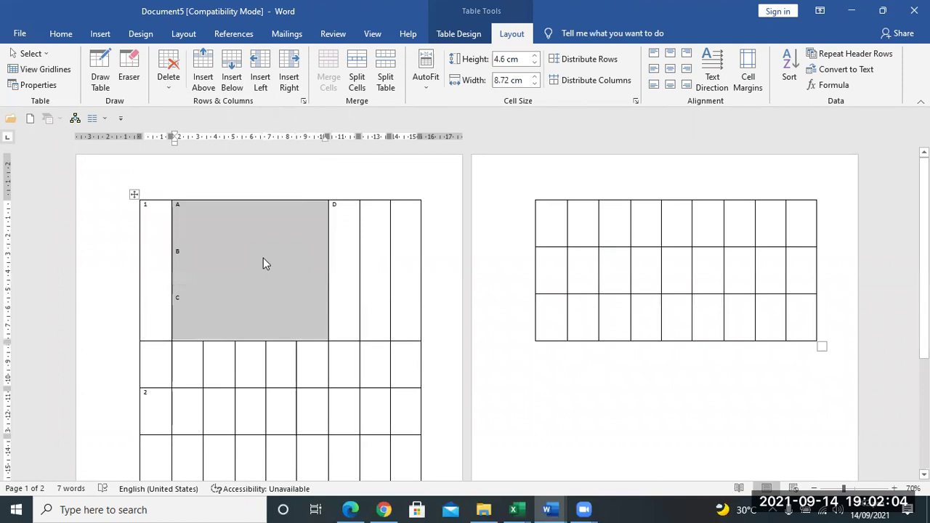
{"action": "type", "text": "sUBJECTS"}
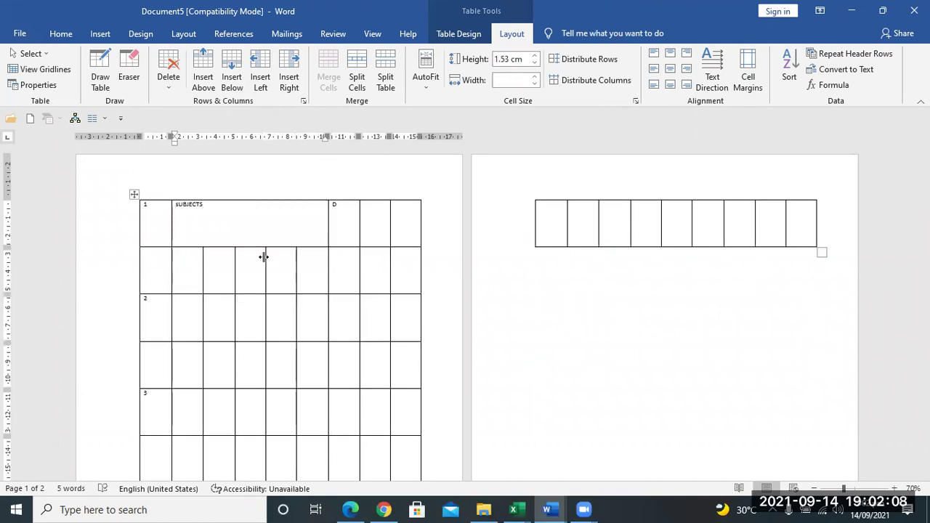
Change the merged-cell heading SUBJECTS to uppercase and center it horizontally
{"action": "key", "text": "ctrl+s"}
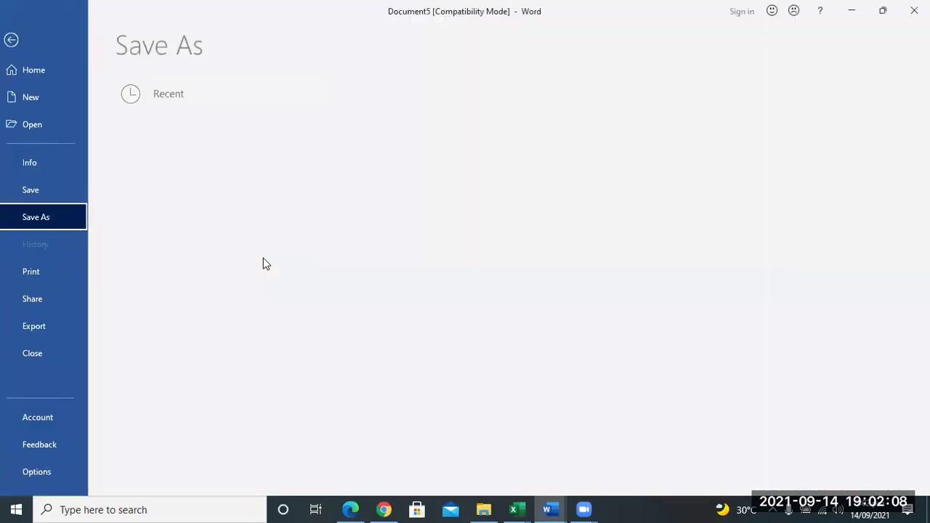
{"action": "left_click", "coordinate": [19, 40]}
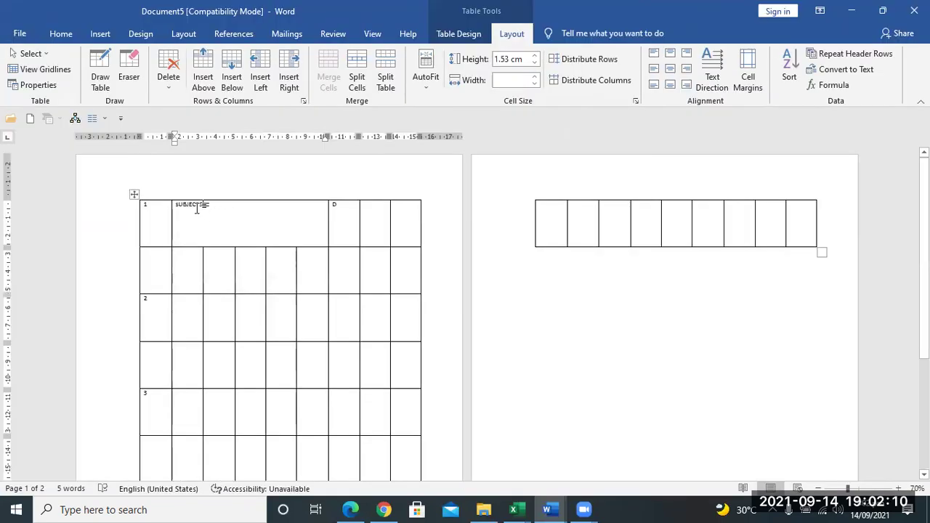
{"action": "triple_click", "coordinate": [195, 206]}
{"action": "double_click", "coordinate": [194, 206]}
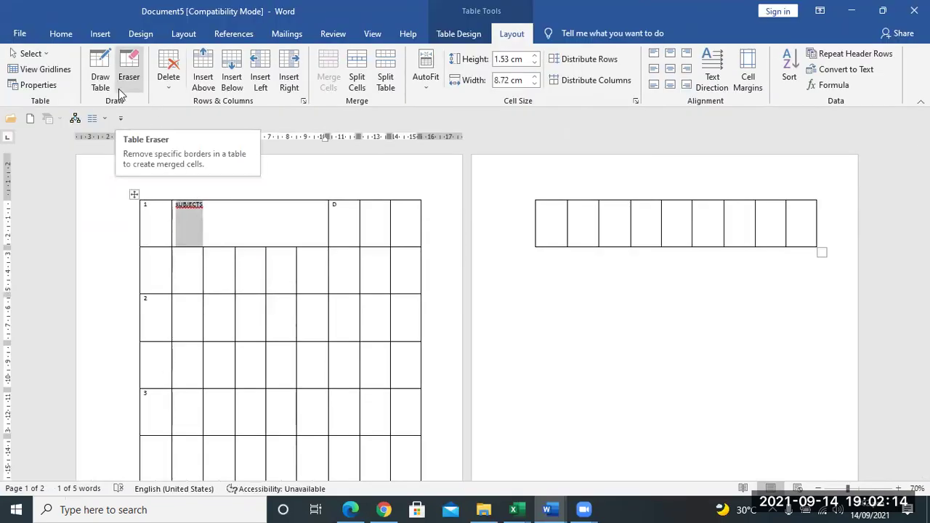
{"action": "left_click", "coordinate": [61, 33]}
{"action": "left_click", "coordinate": [281, 62]}
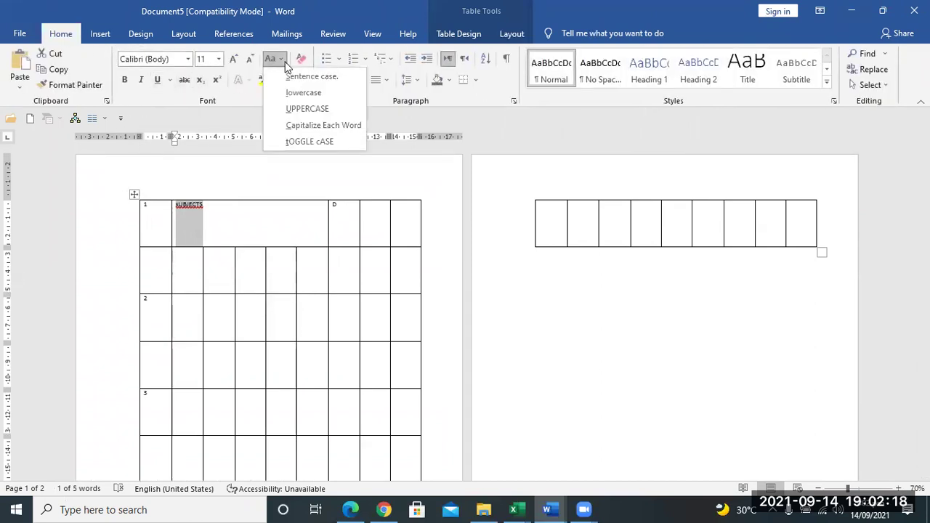
{"action": "left_click", "coordinate": [304, 106]}
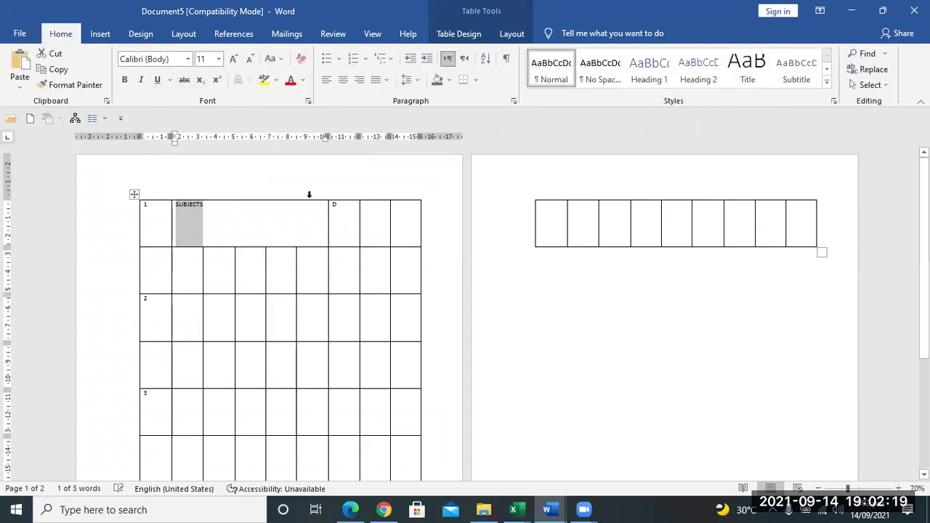
{"action": "left_click", "coordinate": [343, 79]}
In Table Properties, center the table on the page and vertically center the cell text
{"action": "right_click", "coordinate": [284, 226]}
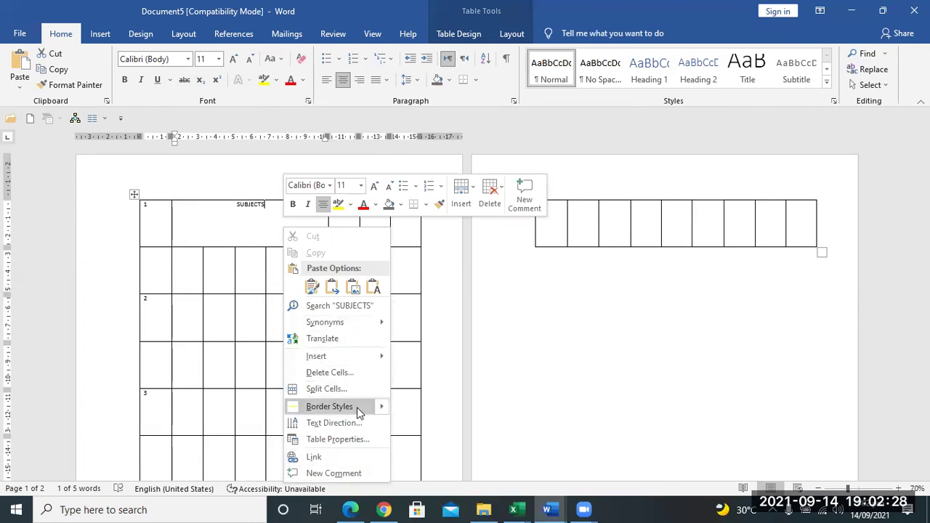
{"action": "left_click", "coordinate": [356, 442]}
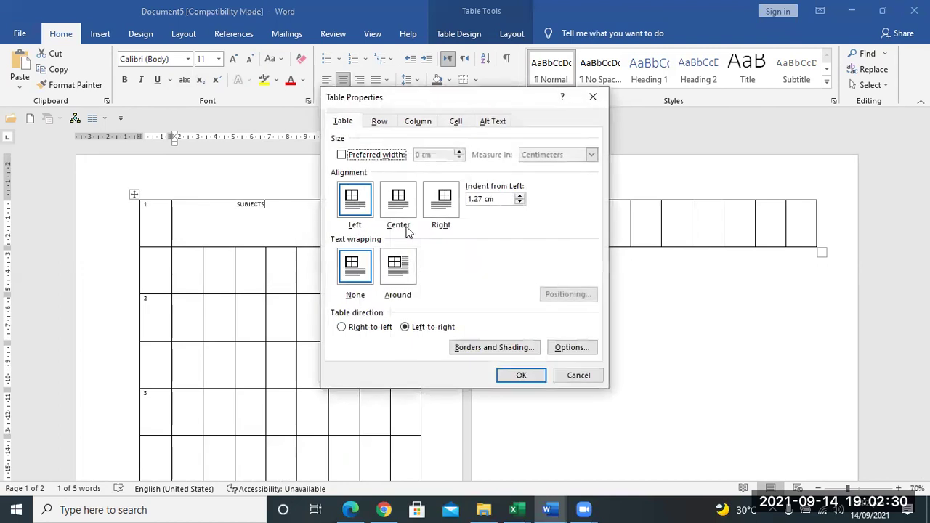
{"action": "left_click", "coordinate": [396, 202]}
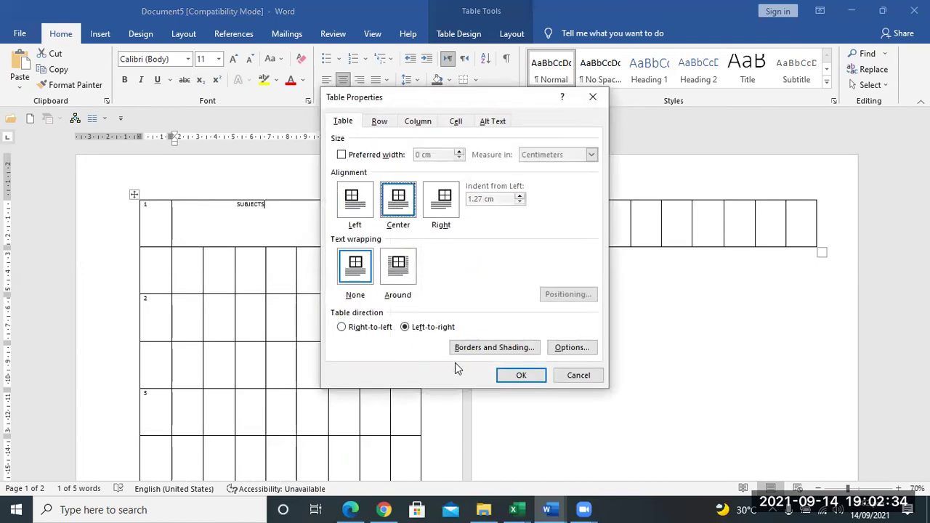
{"action": "left_click", "coordinate": [481, 348]}
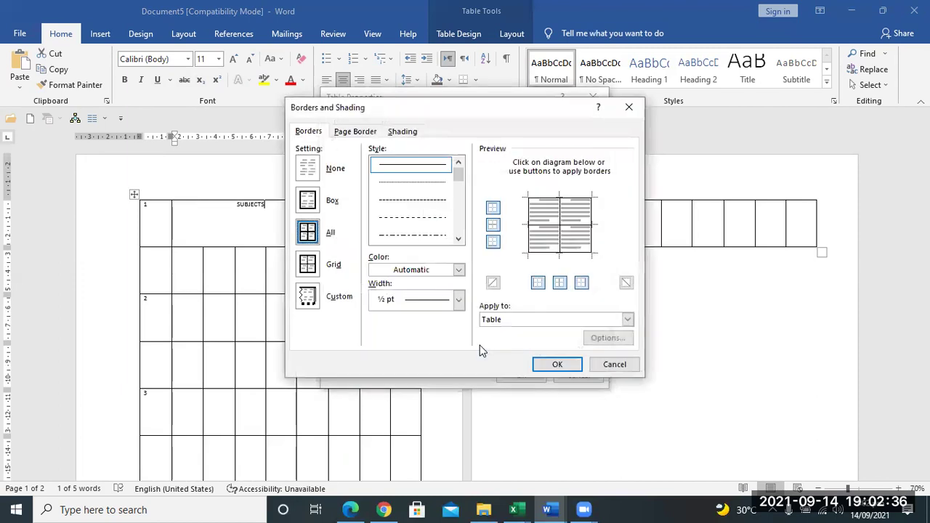
{"action": "left_click", "coordinate": [614, 364]}
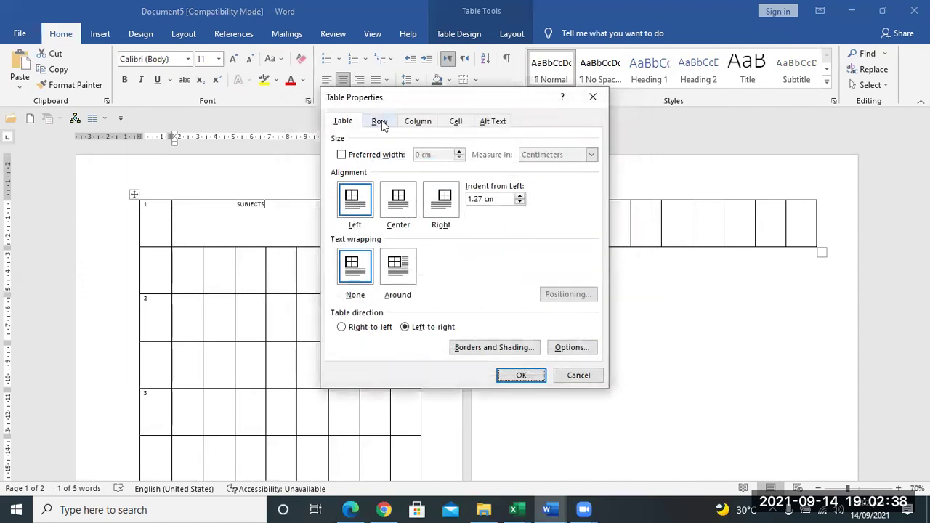
{"action": "left_click", "coordinate": [380, 122]}
{"action": "left_click", "coordinate": [426, 122]}
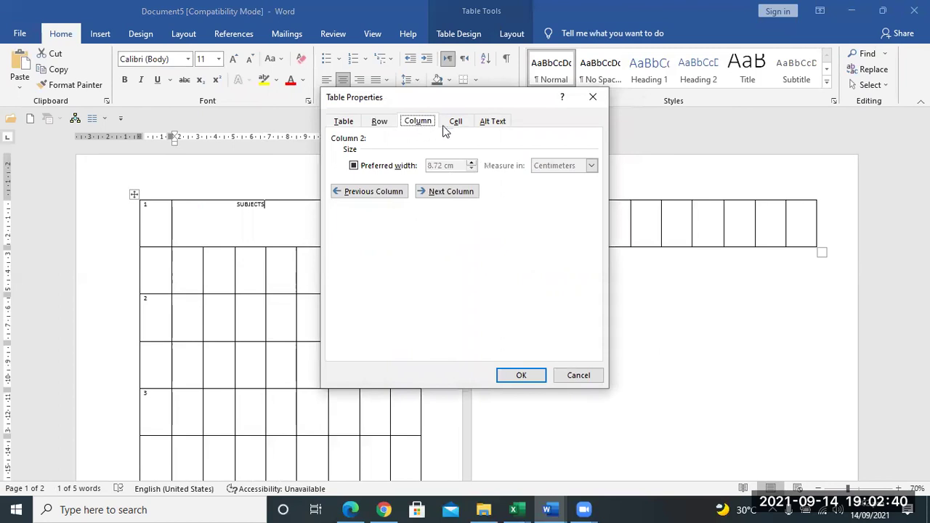
{"action": "left_click", "coordinate": [454, 122]}
{"action": "left_click", "coordinate": [397, 203]}
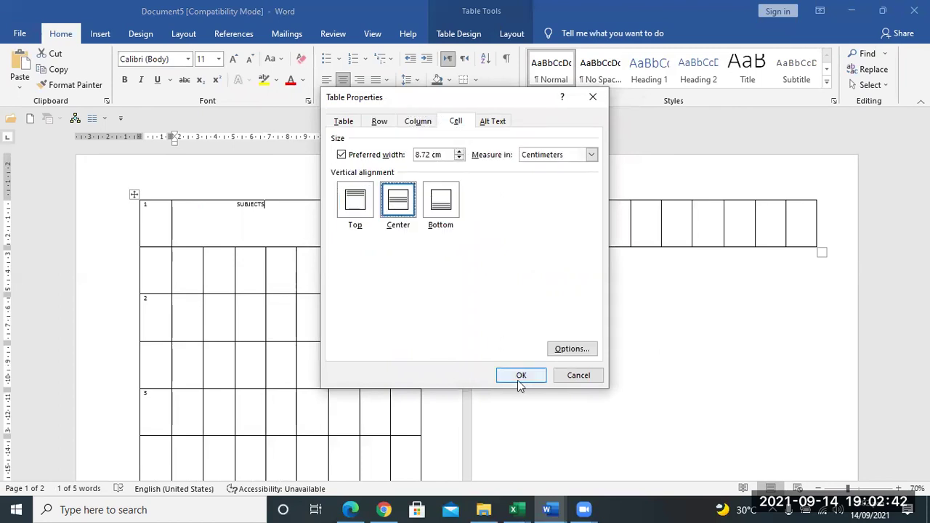
{"action": "left_click", "coordinate": [520, 378]}
Clear the Preferred width setting for the SUBJECTS cell
{"action": "double_click", "coordinate": [250, 206]}
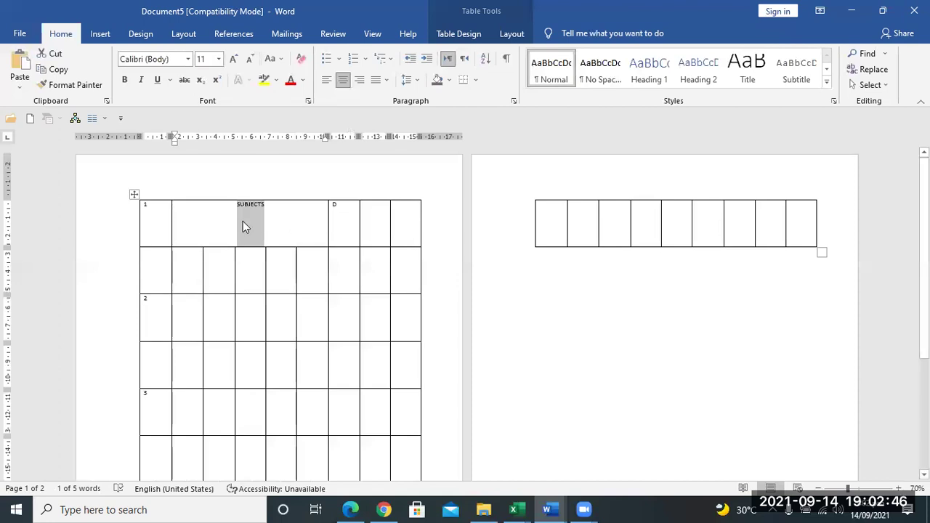
{"action": "right_click", "coordinate": [242, 221]}
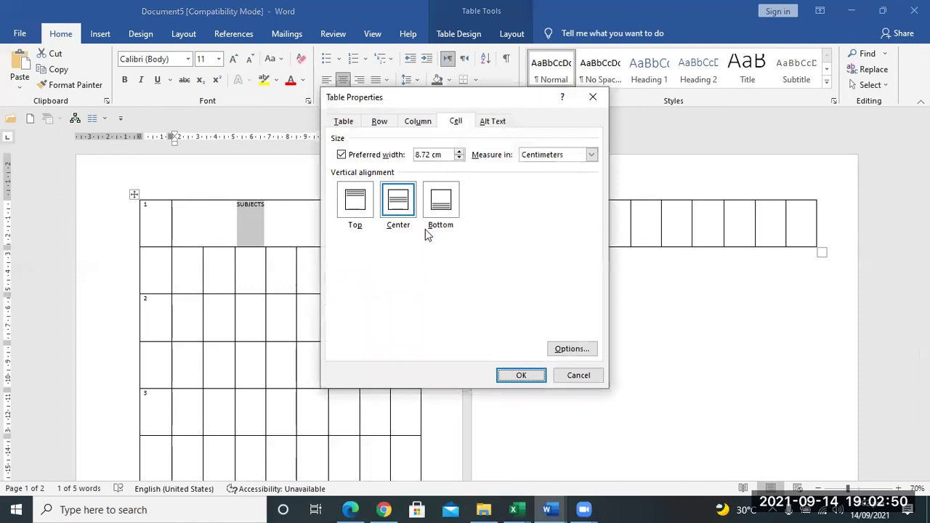
{"action": "left_click", "coordinate": [342, 155]}
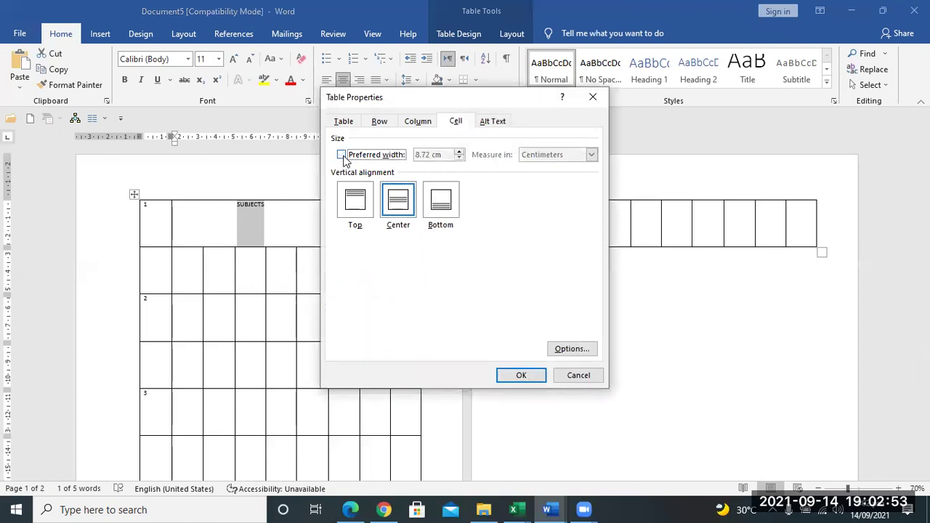
{"action": "left_click", "coordinate": [520, 376]}
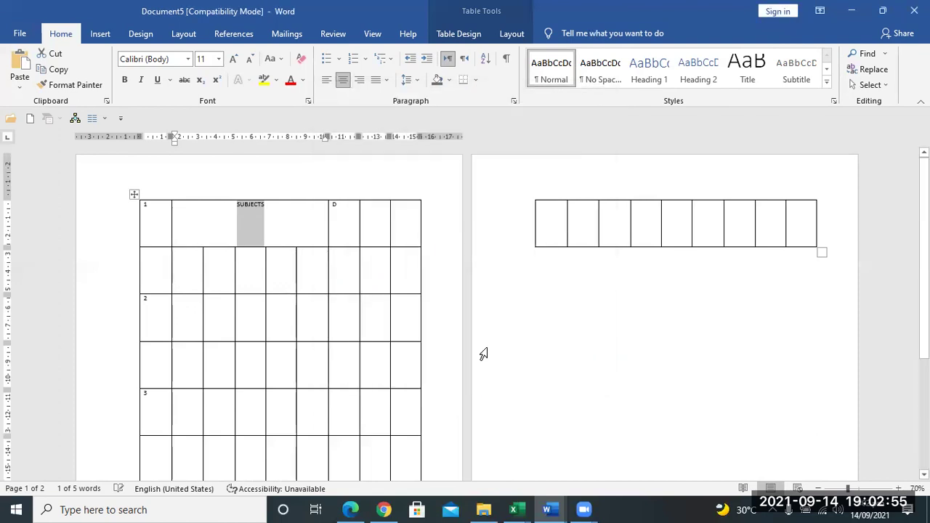
{"action": "left_click", "coordinate": [234, 213]}
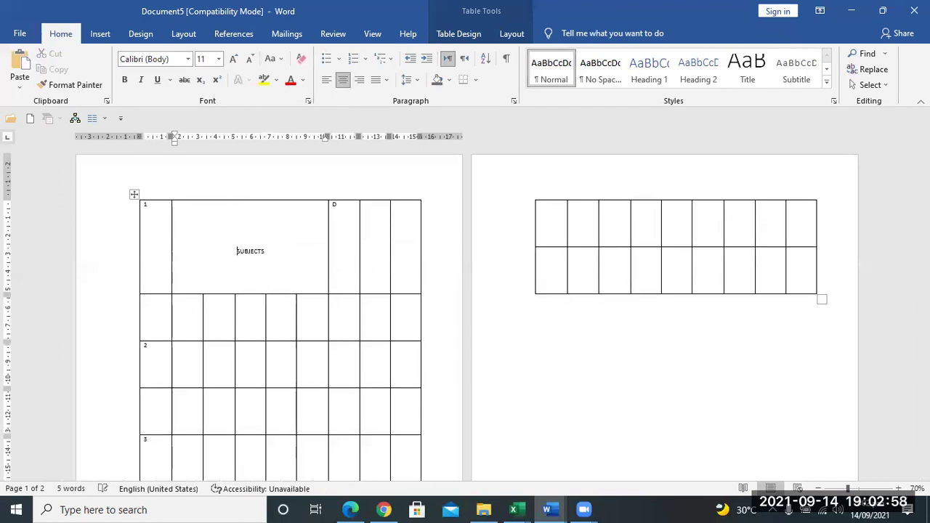
Select the word SUBJECTS and bring up the Font Size list
{"action": "left_click_drag", "start_coordinate": [294, 252], "coordinate": [201, 247]}
{"action": "left_click", "coordinate": [216, 253]}
{"action": "double_click", "coordinate": [271, 251]}
{"action": "left_click", "coordinate": [279, 252]}
{"action": "double_click", "coordinate": [270, 253]}
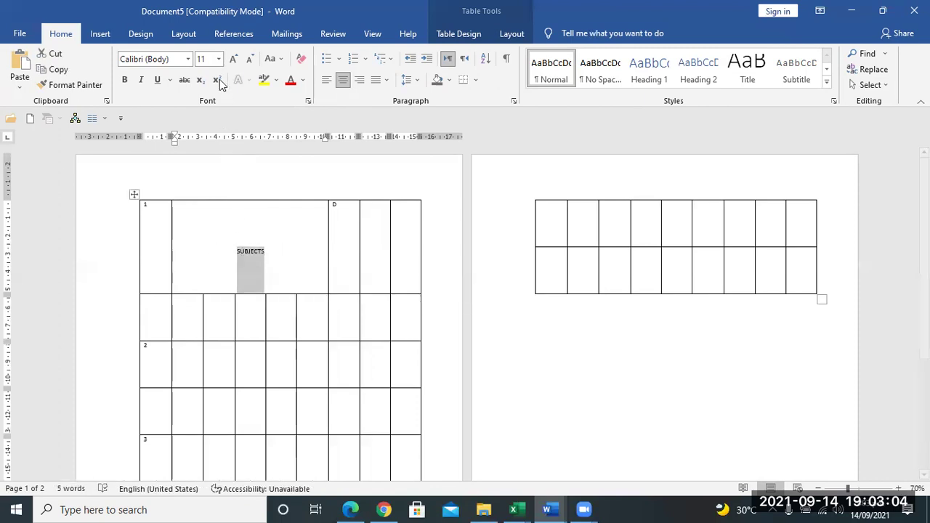
{"action": "left_click", "coordinate": [218, 59]}
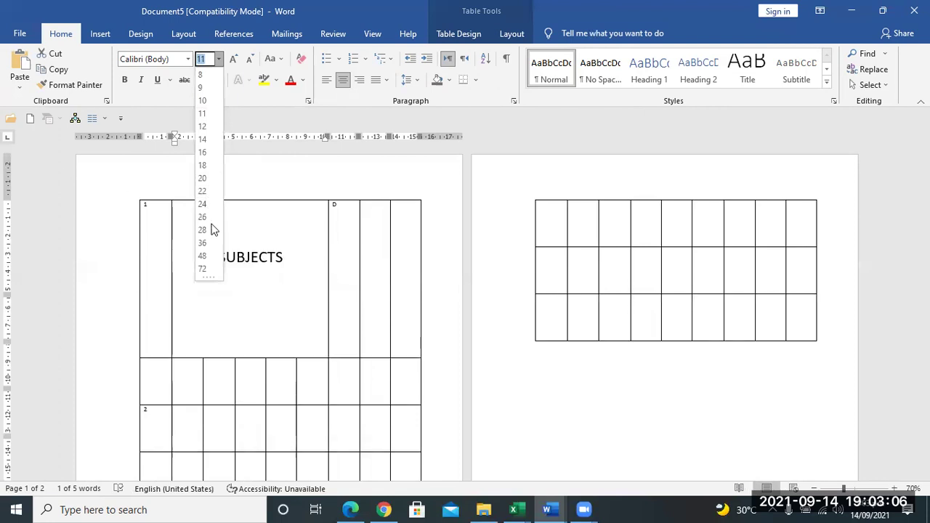
Set SUBJECTS to 20 pt and keep it centered in the merged cell
{"action": "left_click", "coordinate": [207, 181]}
{"action": "left_click", "coordinate": [242, 255]}
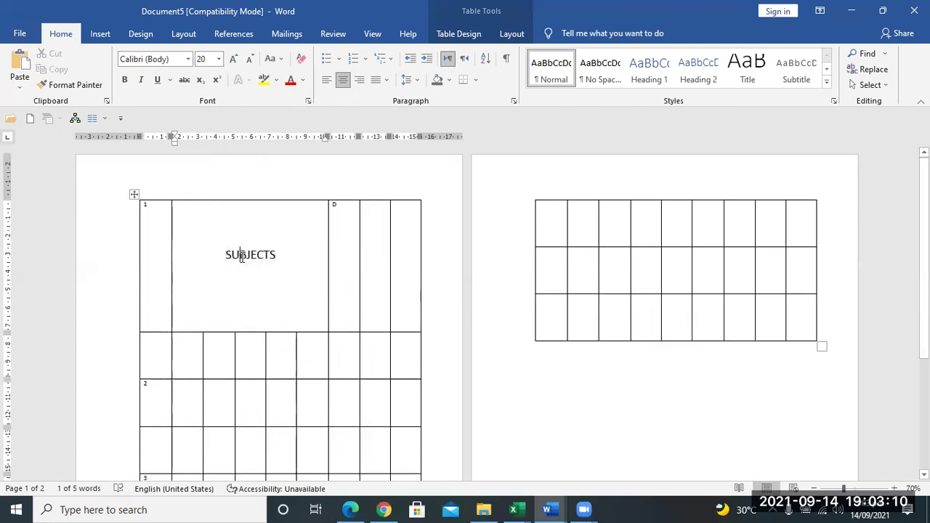
{"action": "double_click", "coordinate": [242, 255]}
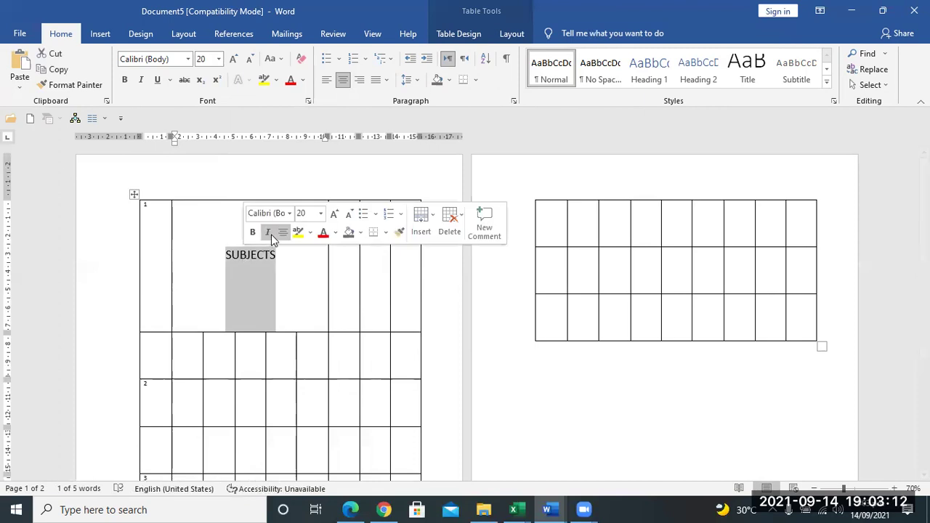
{"action": "left_click", "coordinate": [344, 80]}
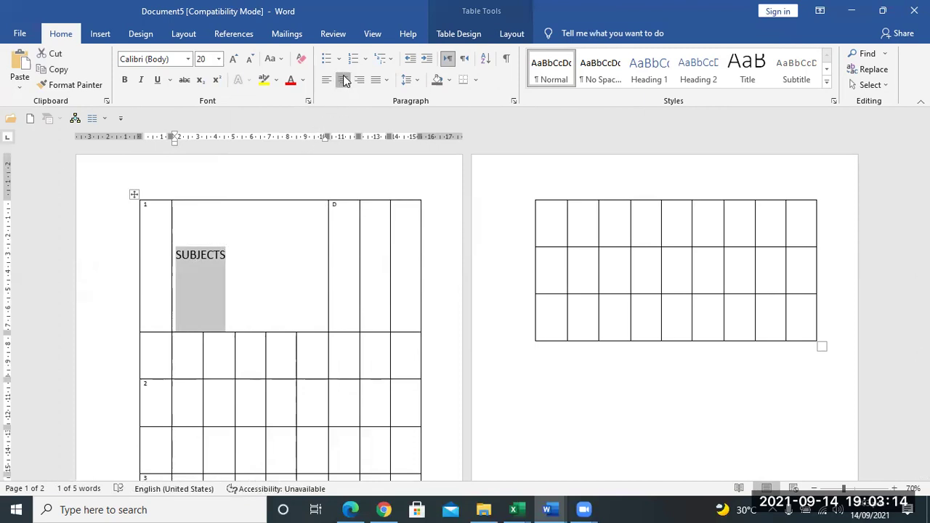
{"action": "left_click", "coordinate": [345, 80]}
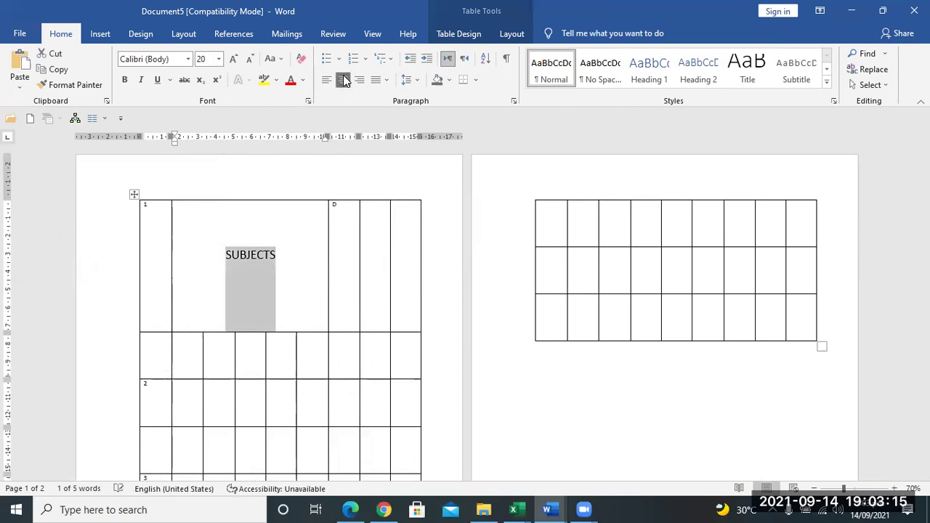
{"action": "right_click", "coordinate": [260, 256]}
{"action": "left_click", "coordinate": [244, 216]}
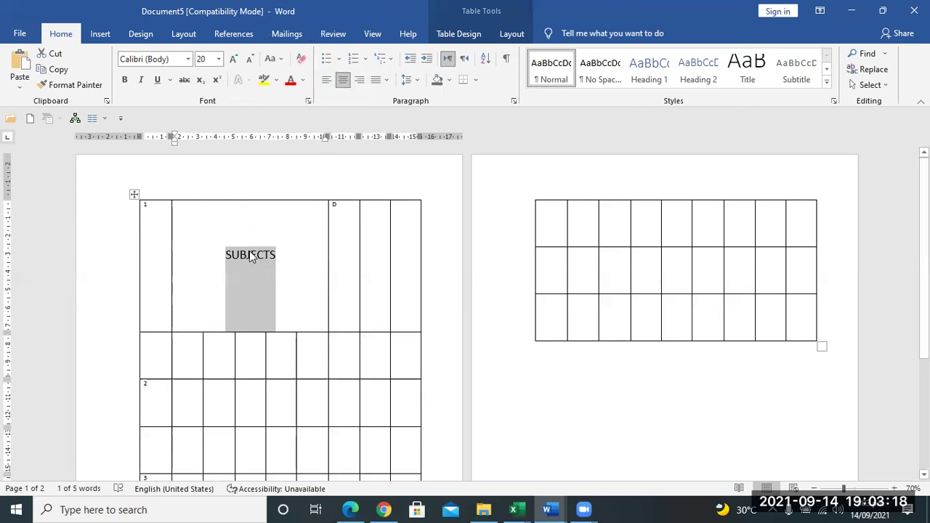
{"action": "left_click", "coordinate": [250, 256]}
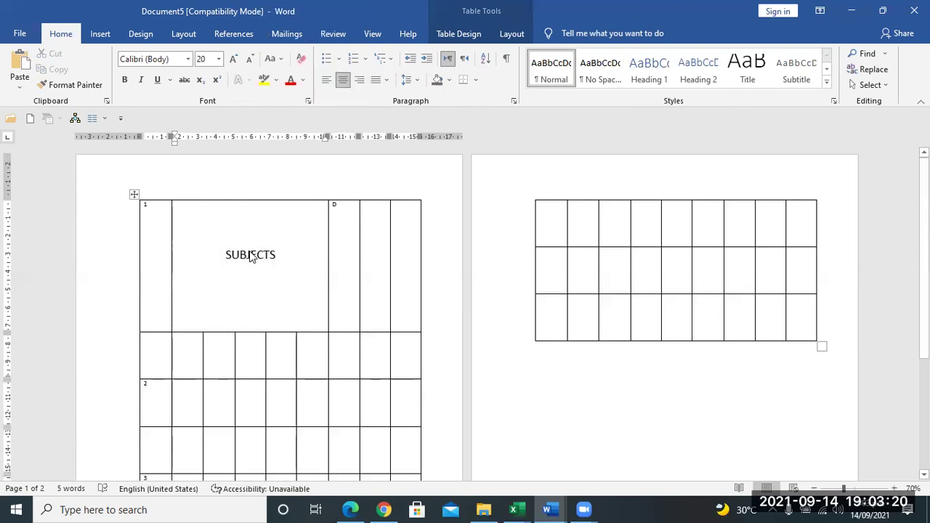
{"action": "left_click", "coordinate": [101, 33]}
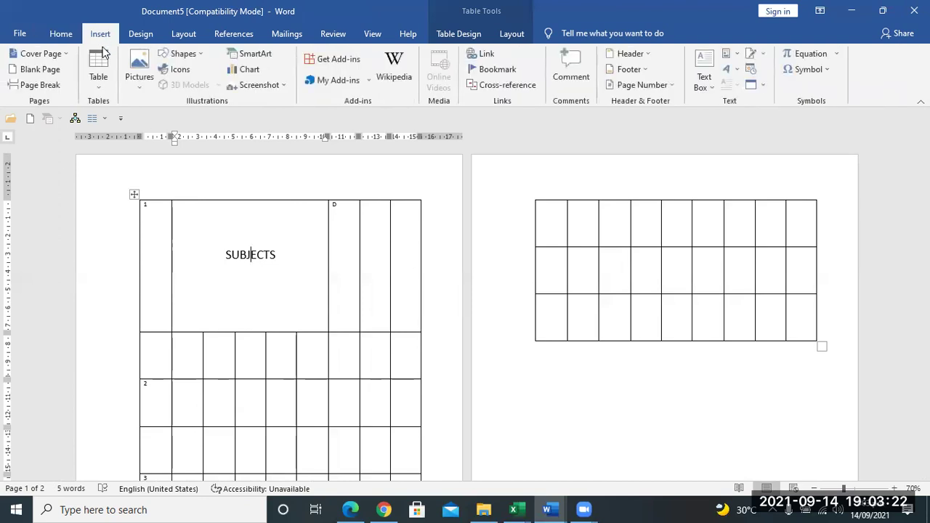
Split the table so the row numbered 2 starts a separate second table
{"action": "left_click", "coordinate": [100, 65]}
{"action": "left_click", "coordinate": [507, 33]}
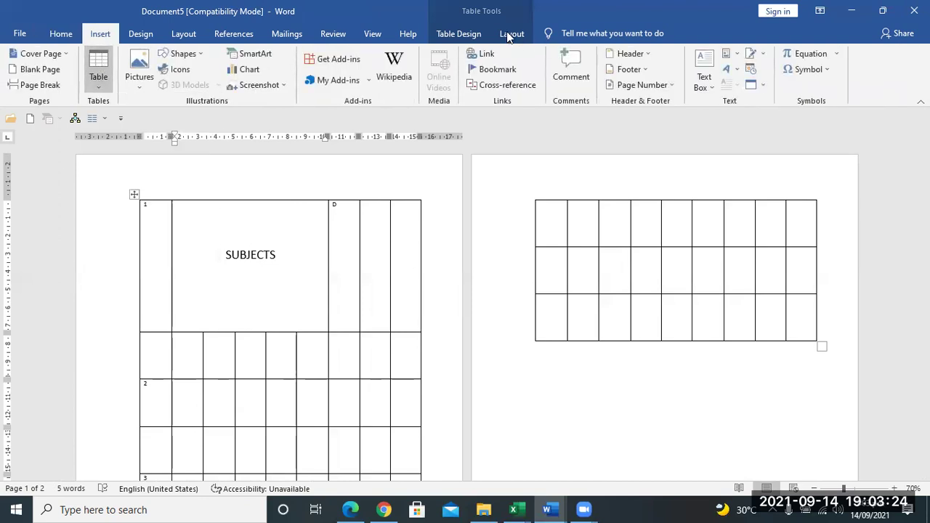
{"action": "left_click", "coordinate": [507, 33]}
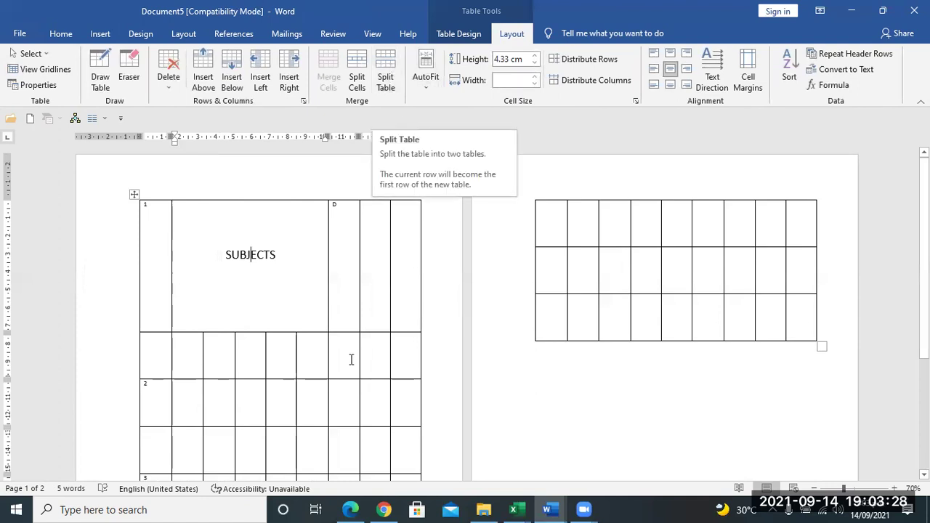
{"action": "left_click_drag", "start_coordinate": [318, 407], "coordinate": [150, 409]}
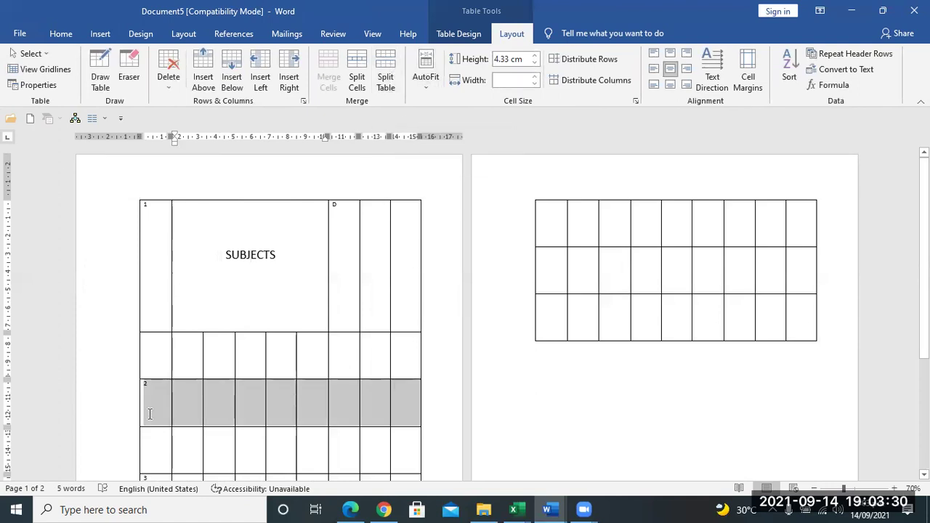
{"action": "left_click", "coordinate": [386, 81]}
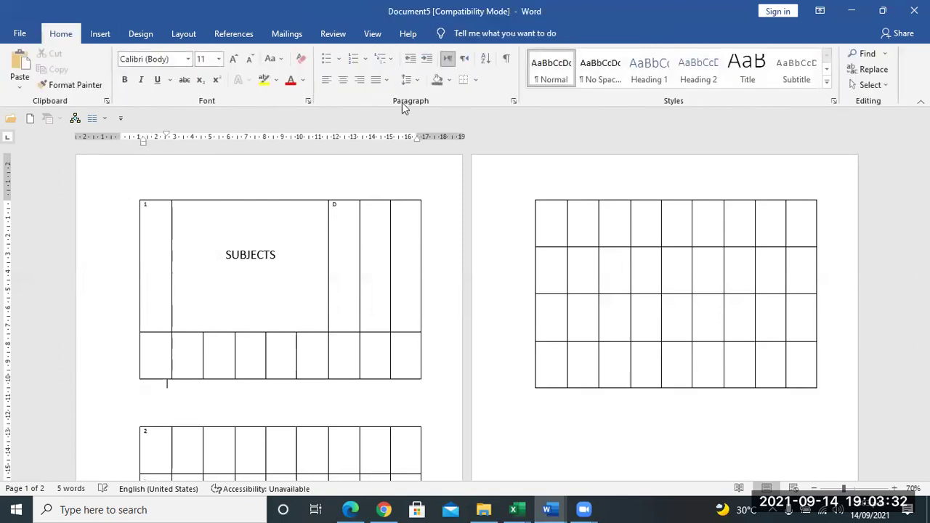
{"action": "mouse_move", "coordinate": [167, 451]}
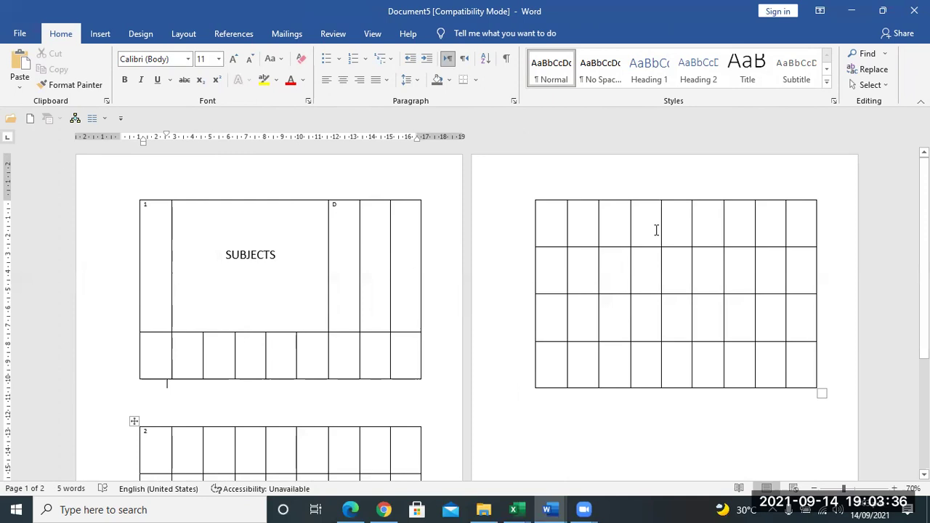
Split the right-hand table's fourth column into two narrower columns
{"action": "left_click_drag", "start_coordinate": [645, 241], "coordinate": [650, 367]}
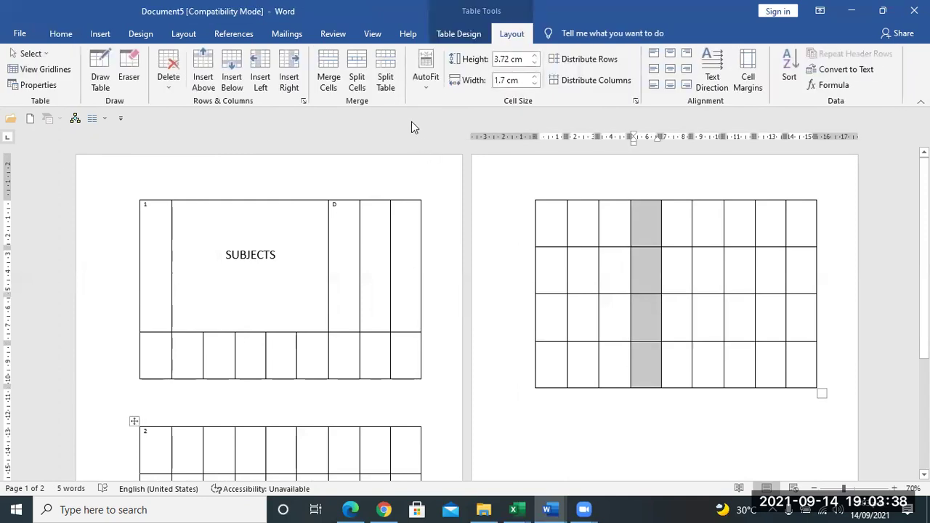
{"action": "left_click", "coordinate": [357, 72]}
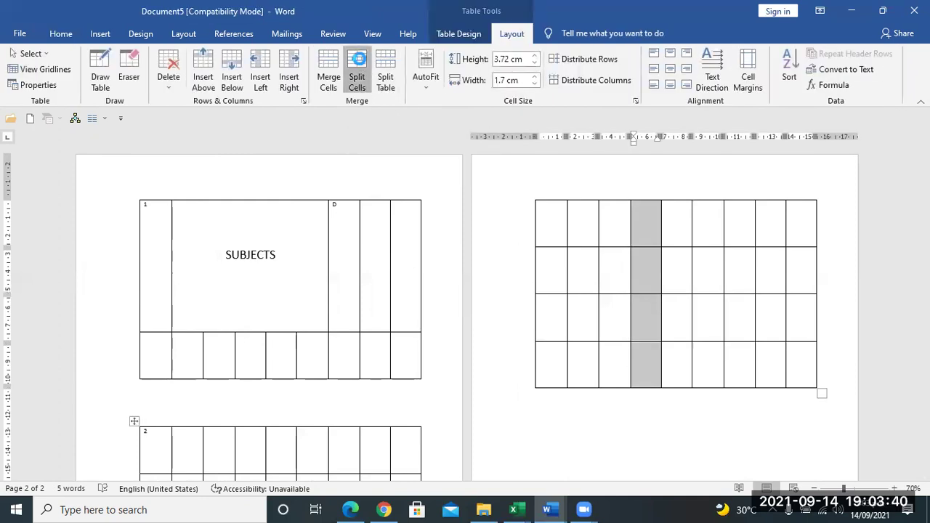
{"action": "left_click", "coordinate": [442, 279]}
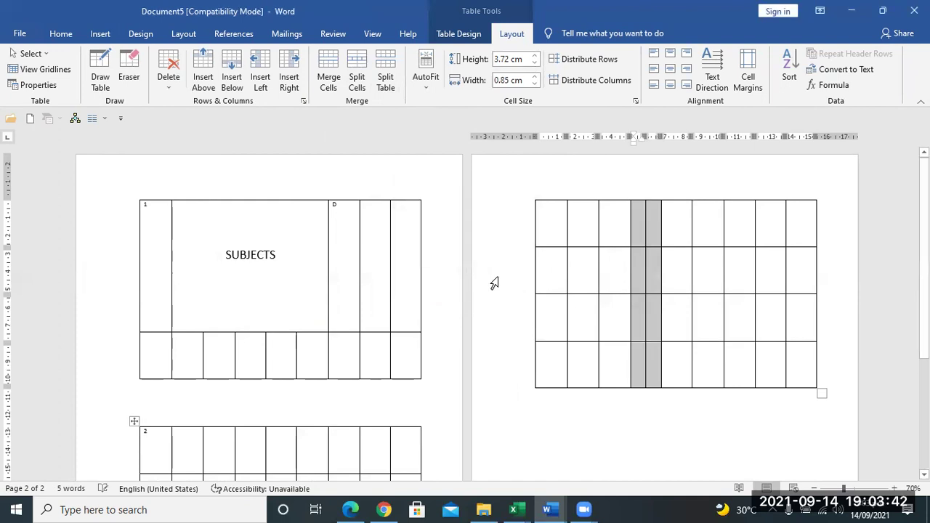
Split the selected second-row cells into six columns and one row
{"action": "left_click_drag", "start_coordinate": [602, 251], "coordinate": [642, 276]}
{"action": "left_click", "coordinate": [617, 279]}
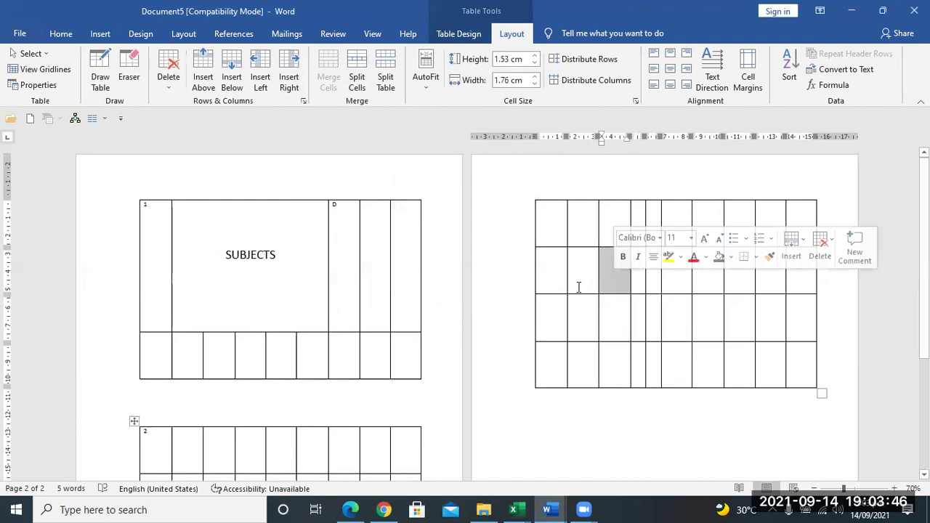
{"action": "left_click_drag", "start_coordinate": [576, 286], "coordinate": [640, 282]}
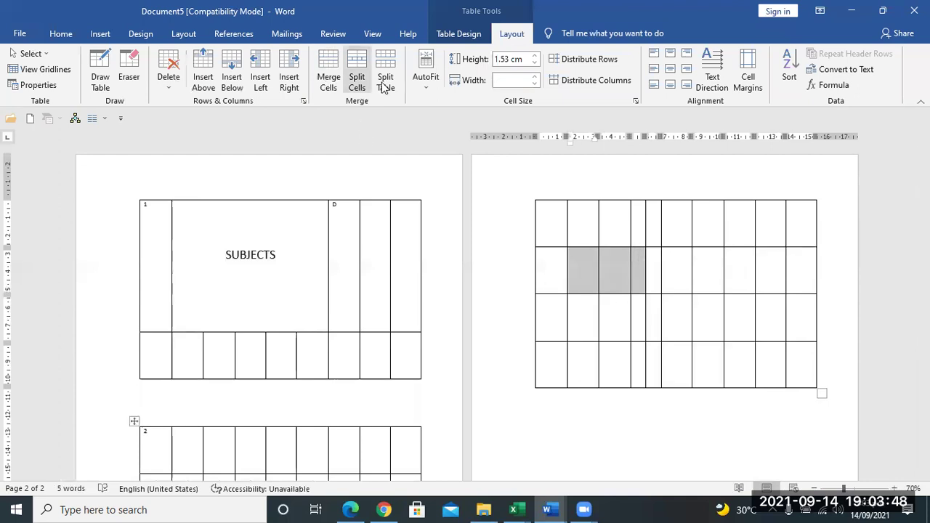
{"action": "left_click", "coordinate": [356, 73]}
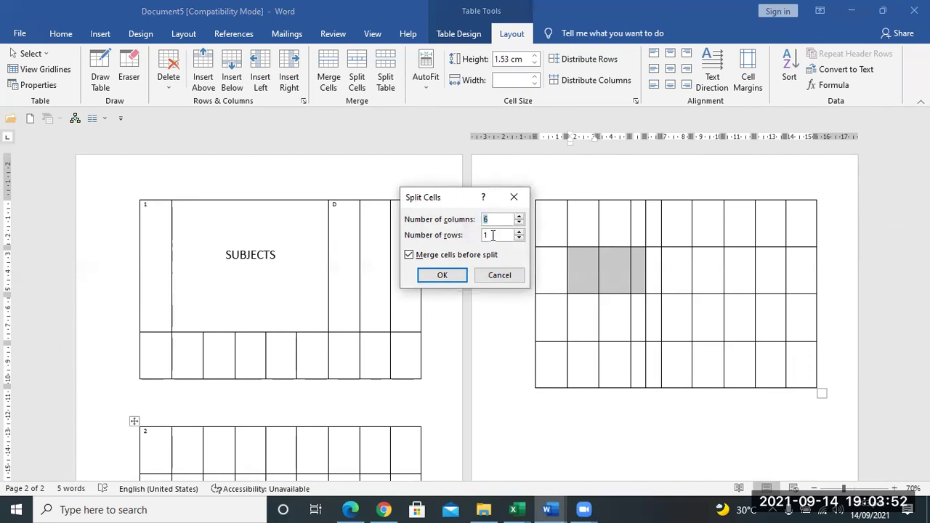
{"action": "left_click", "coordinate": [445, 276]}
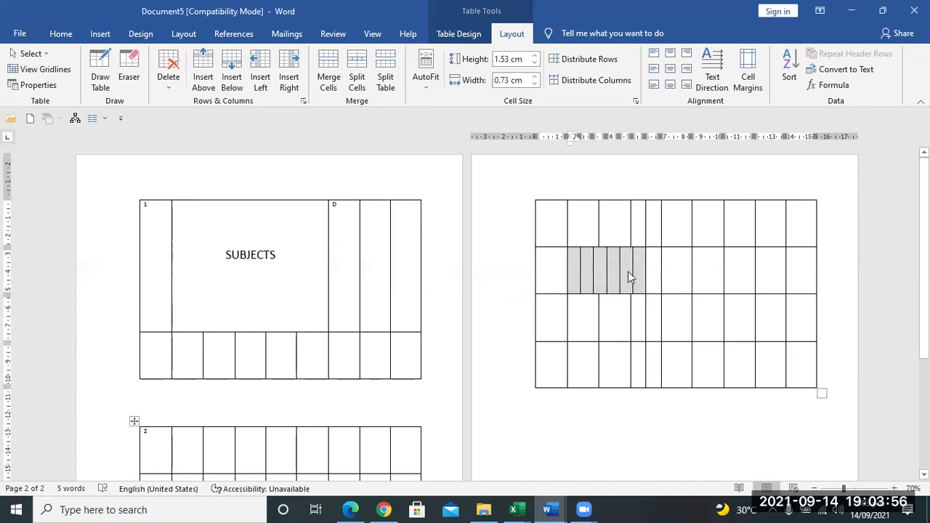
{"action": "left_click_drag", "start_coordinate": [572, 270], "coordinate": [627, 271]}
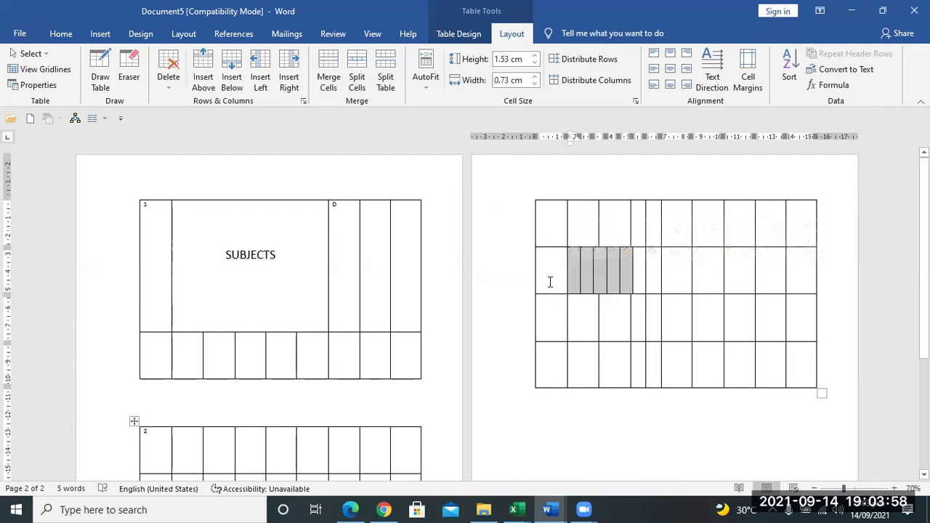
{"action": "left_click", "coordinate": [372, 242]}
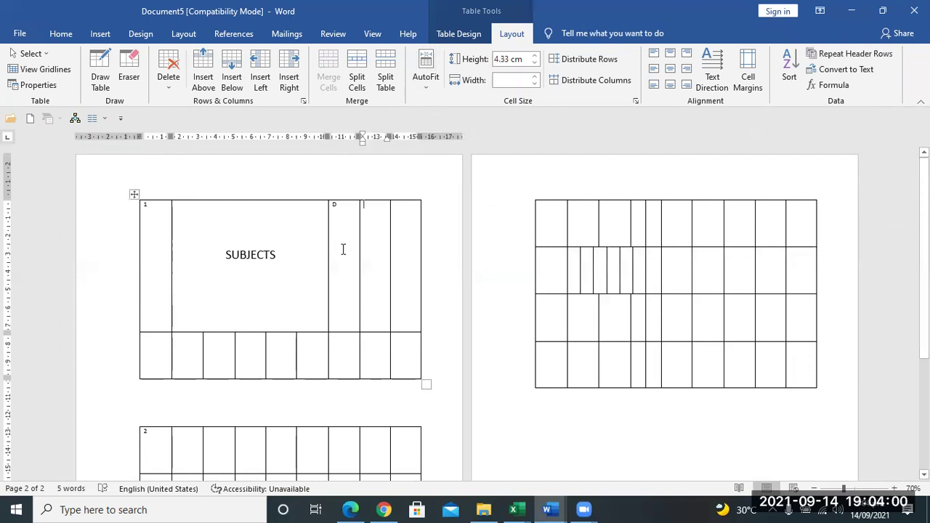
Delete all existing tables and insert a new 4-column, 3-row table
{"action": "key", "text": "ctrl+a"}
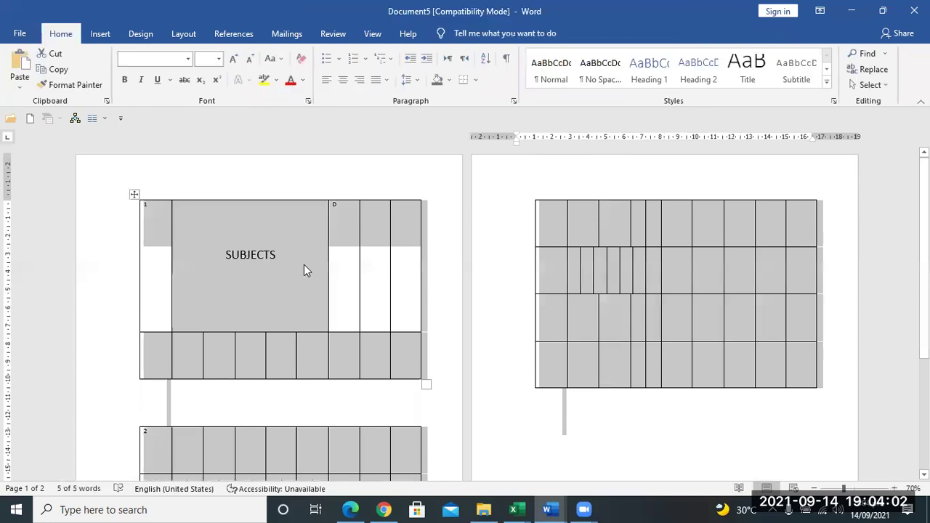
{"action": "key", "text": "Delete"}
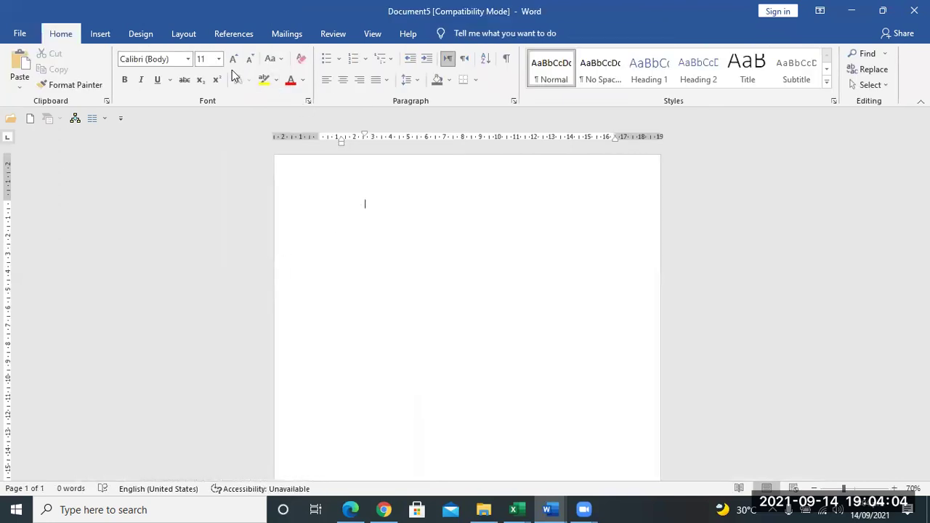
{"action": "left_click", "coordinate": [100, 34]}
{"action": "left_click", "coordinate": [102, 71]}
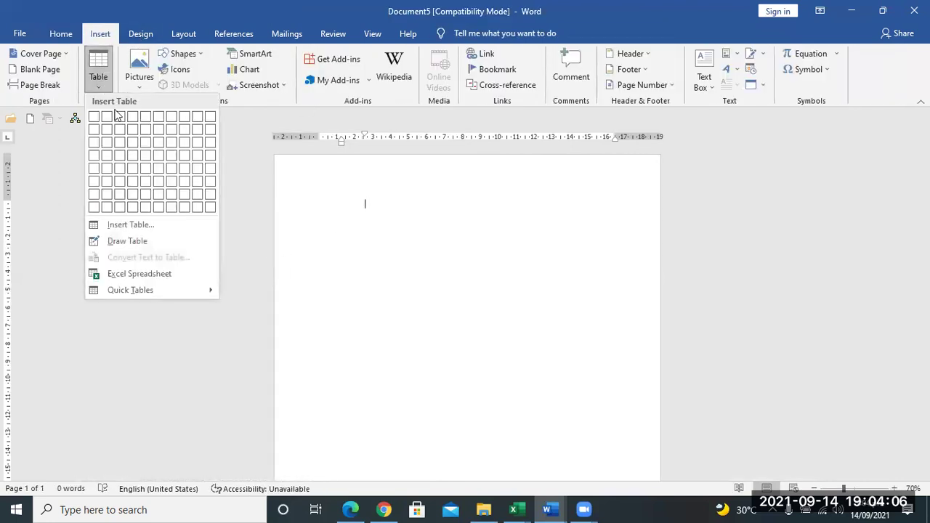
{"action": "left_click", "coordinate": [132, 142]}
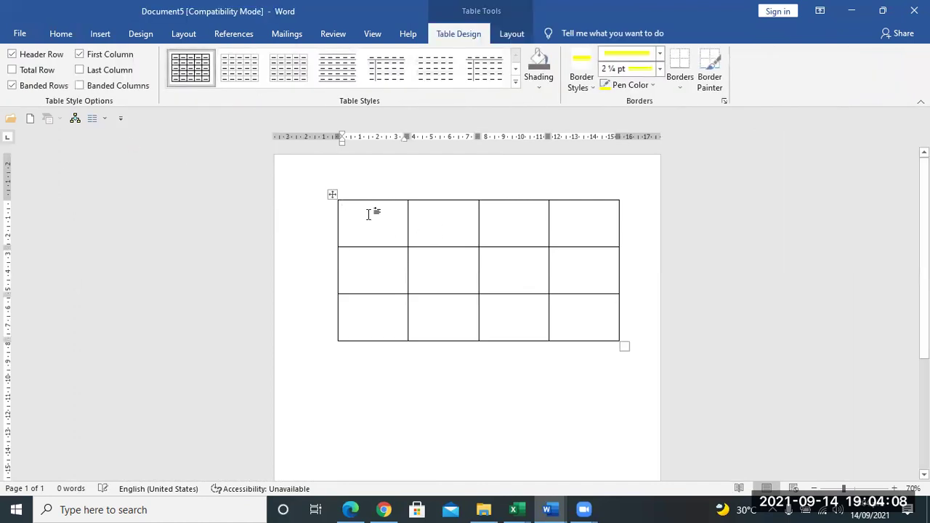
AutoFit the table to contents, then to window so it spans the page
{"action": "left_click", "coordinate": [333, 196]}
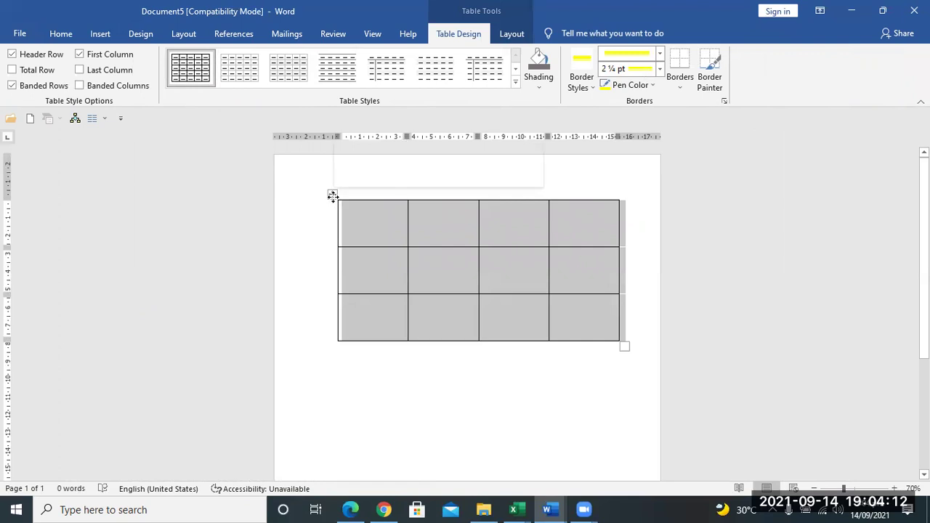
{"action": "right_click", "coordinate": [332, 195]}
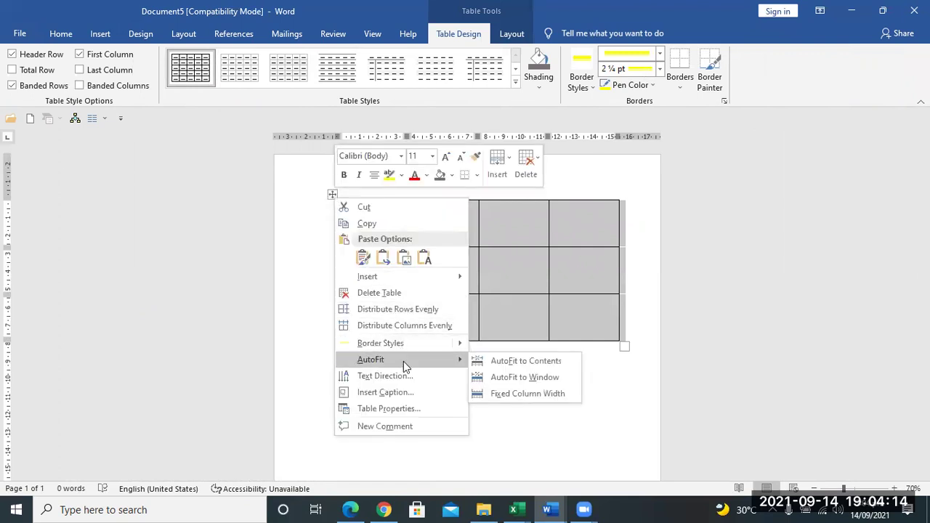
{"action": "left_click", "coordinate": [528, 361]}
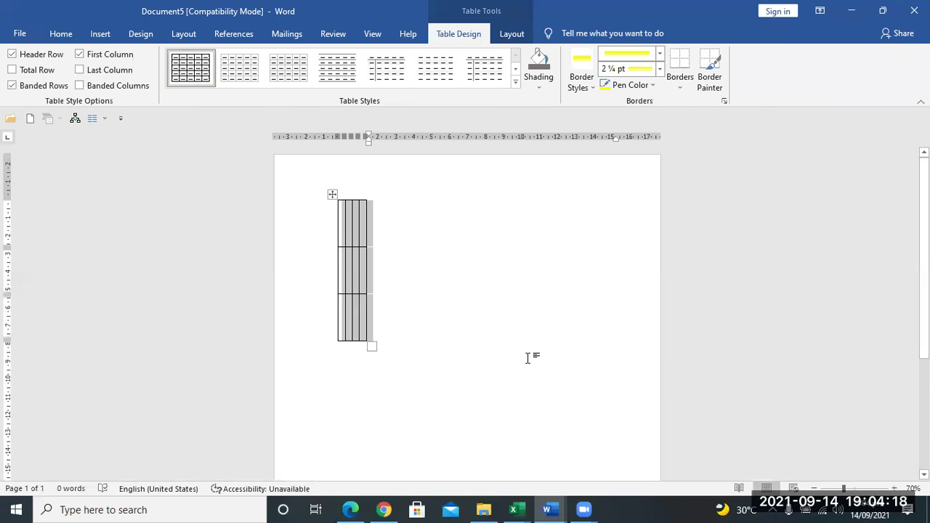
{"action": "right_click", "coordinate": [332, 195]}
{"action": "mouse_move", "coordinate": [366, 356]}
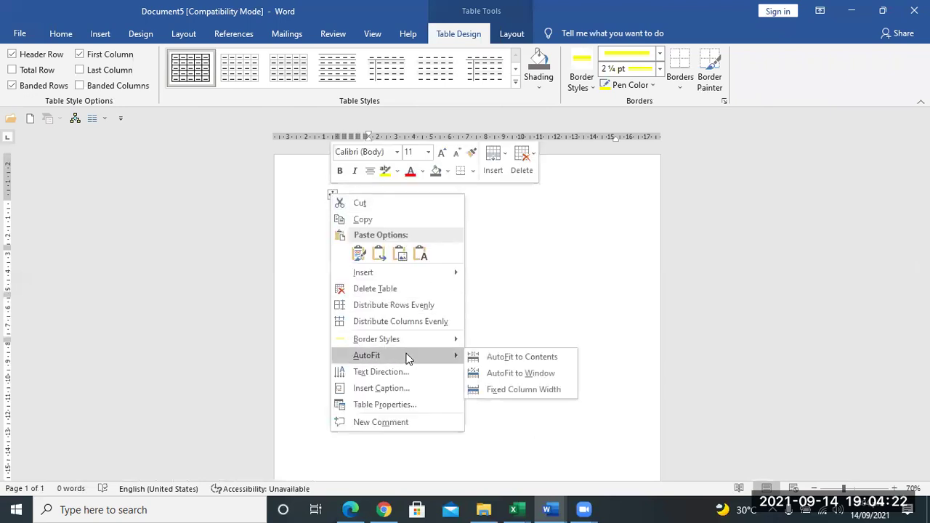
{"action": "left_click", "coordinate": [506, 373]}
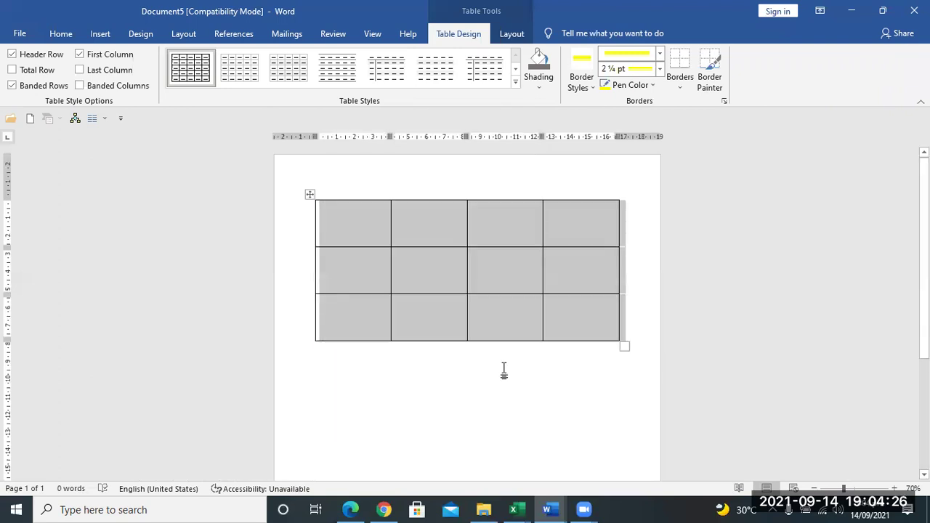
{"action": "right_click", "coordinate": [311, 197]}
{"action": "mouse_move", "coordinate": [348, 359]}
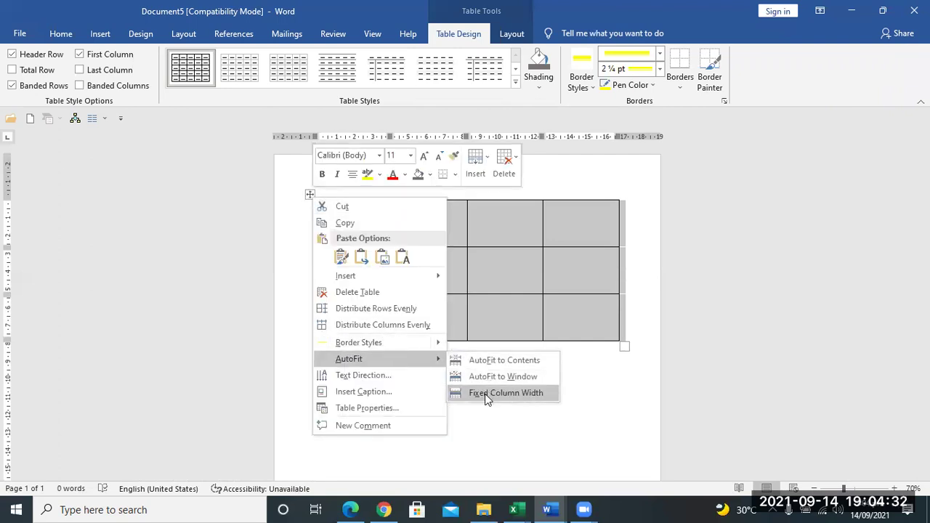
Lock the table to fixed column widths, narrow the first column and widen the second
{"action": "left_click", "coordinate": [486, 394]}
{"action": "left_click_drag", "start_coordinate": [388, 225], "coordinate": [377, 226]}
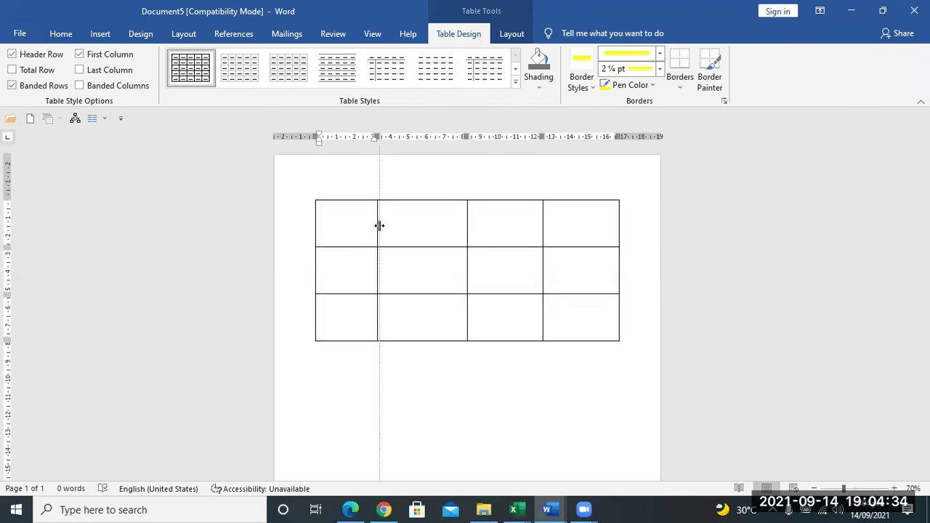
{"action": "left_click_drag", "start_coordinate": [468, 220], "coordinate": [558, 218]}
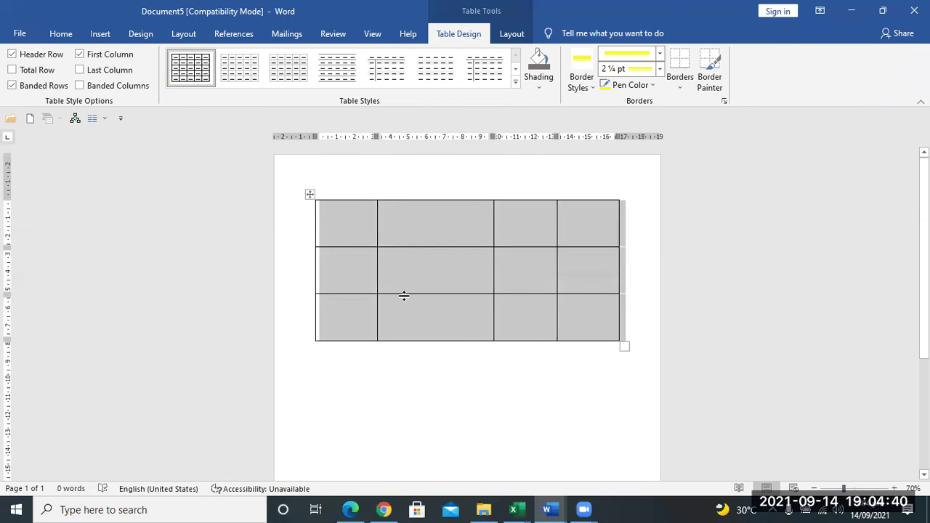
{"action": "left_click_drag", "start_coordinate": [409, 308], "coordinate": [409, 312]}
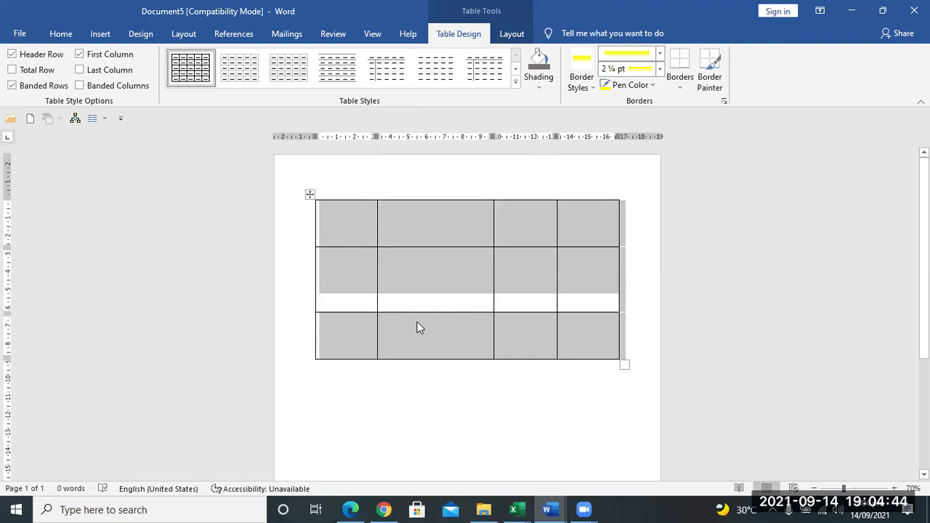
Distribute the rows so all three table rows are an equal 3.24 cm tall
{"action": "left_click", "coordinate": [512, 34]}
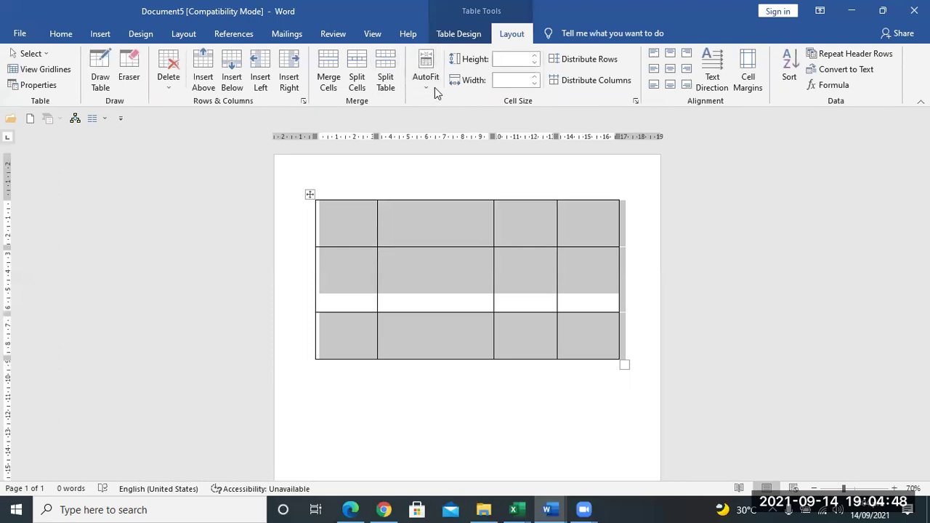
{"action": "left_click", "coordinate": [519, 59]}
{"action": "left_click_drag", "start_coordinate": [356, 228], "coordinate": [531, 223]}
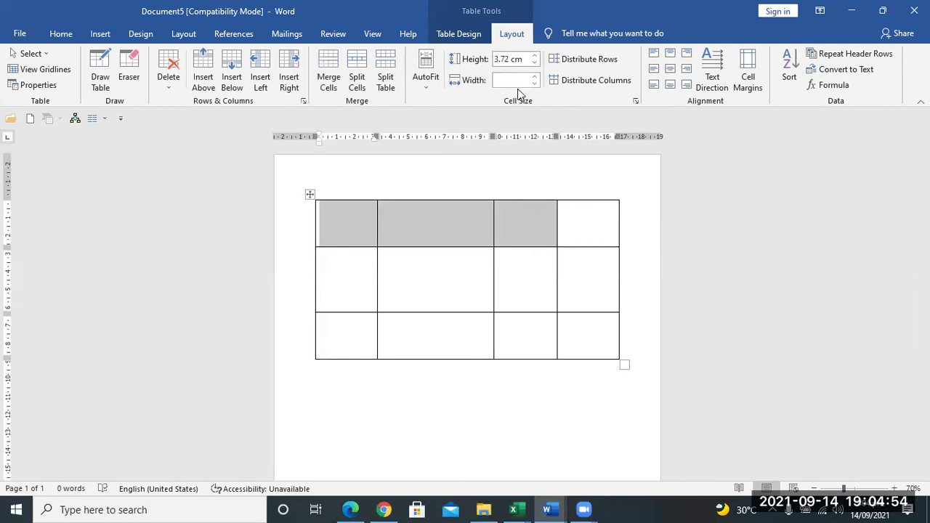
{"action": "left_click_drag", "start_coordinate": [476, 247], "coordinate": [476, 261]}
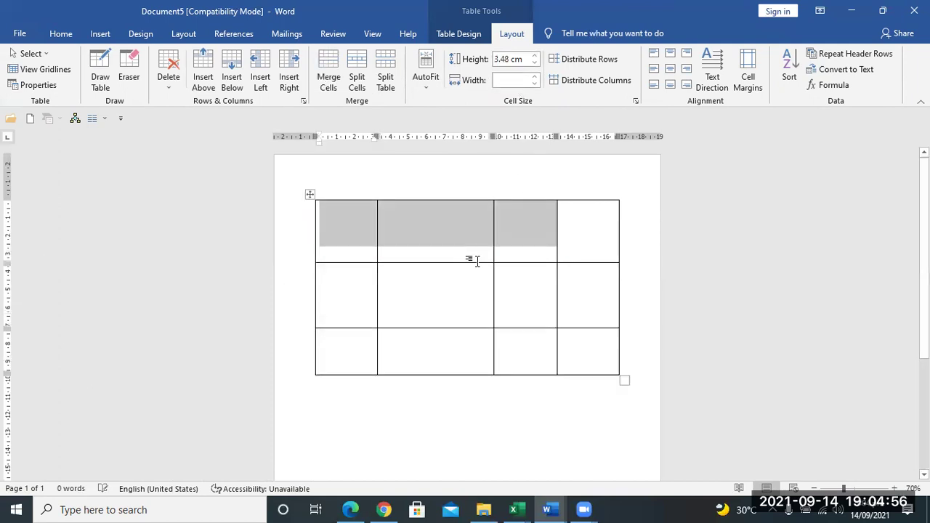
{"action": "left_click", "coordinate": [481, 274]}
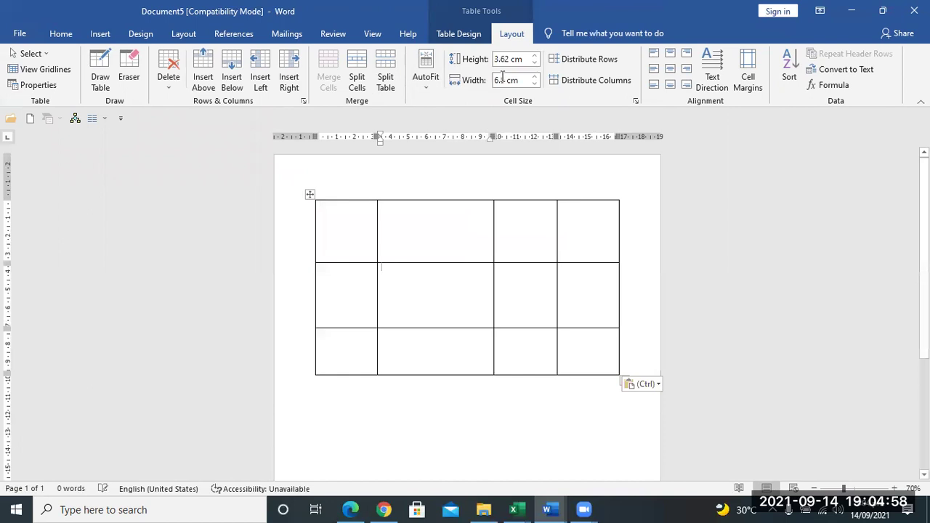
{"action": "left_click", "coordinate": [520, 60]}
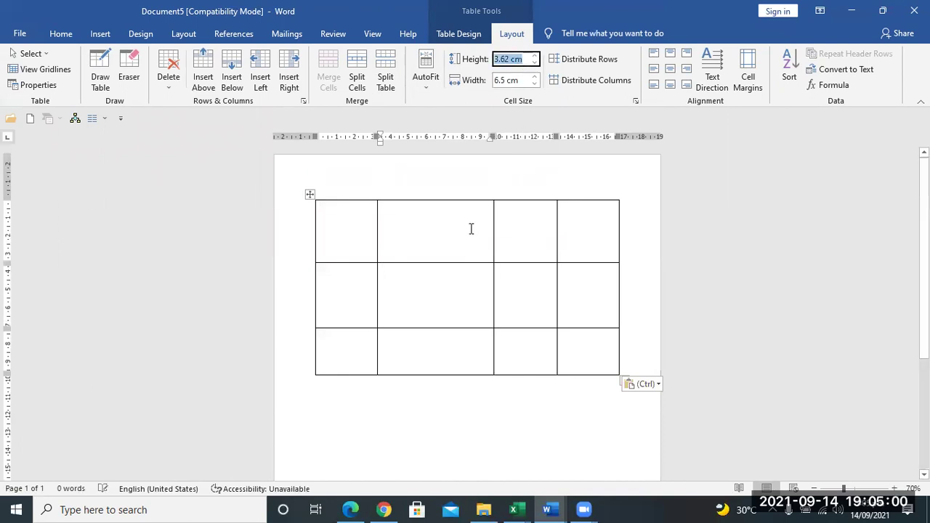
{"action": "key", "text": "Return"}
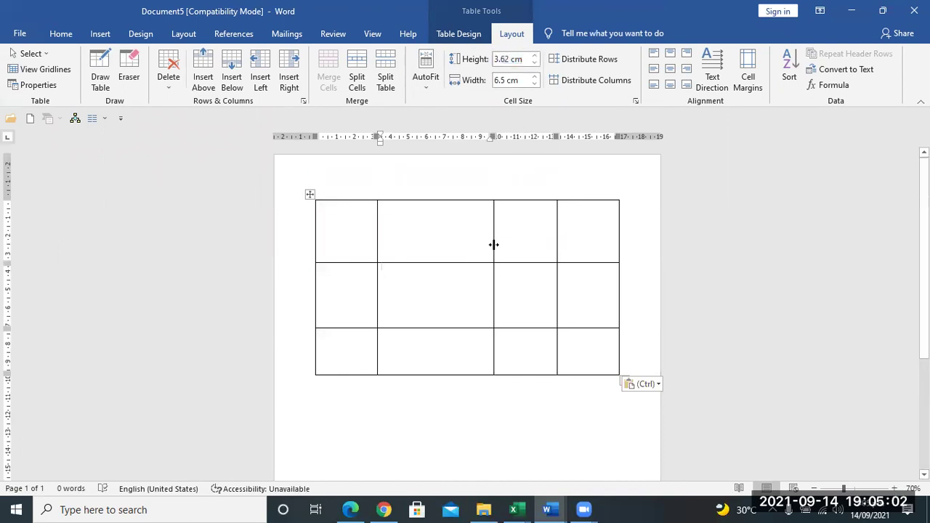
{"action": "left_click", "coordinate": [603, 62]}
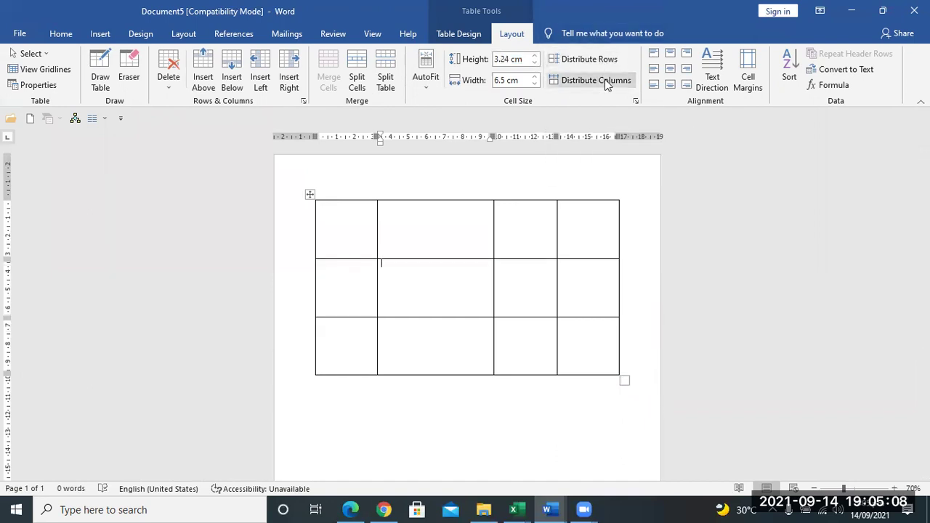
Make the four columns an equal 4.22 cm and try top-left, middle-left and centre alignment
{"action": "left_click", "coordinate": [607, 84]}
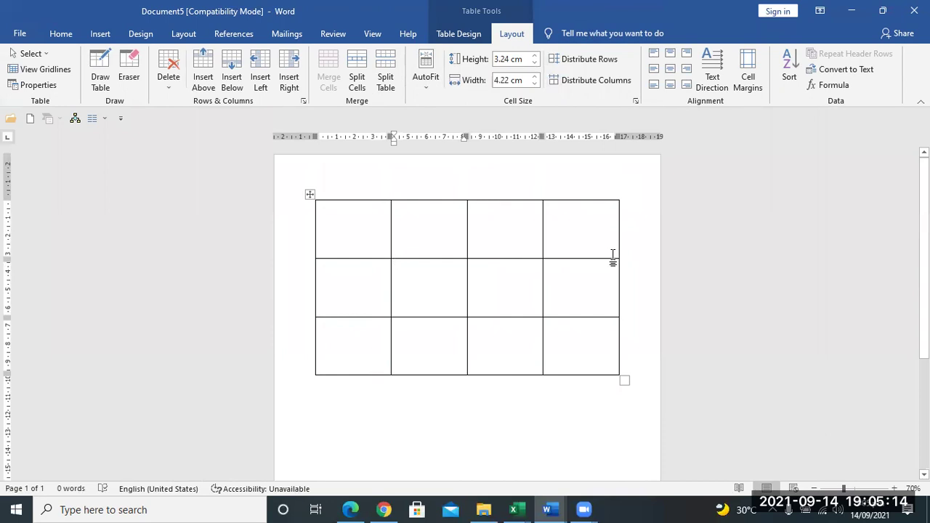
{"action": "left_click", "coordinate": [654, 54]}
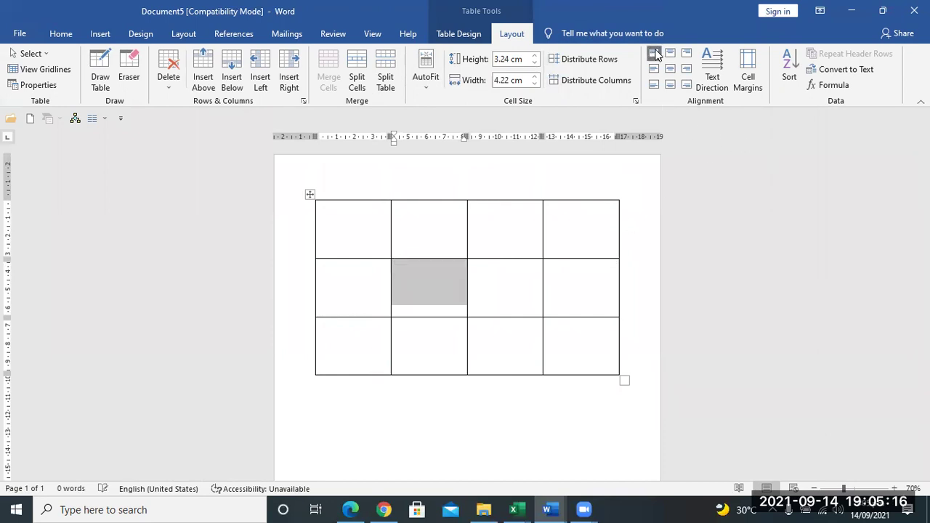
{"action": "left_click", "coordinate": [657, 69]}
{"action": "left_click", "coordinate": [669, 69]}
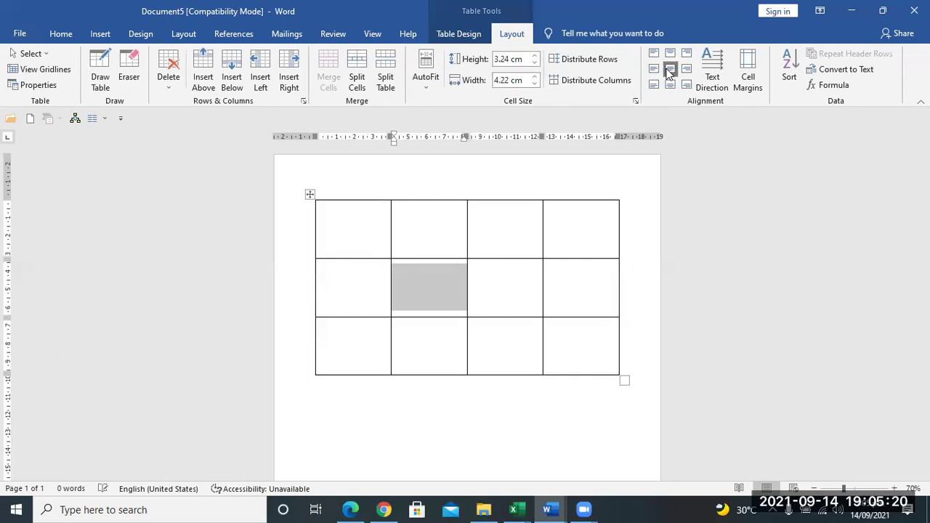
Type 'a' in the middle-row cell and try middle-left, centre, right and bottom-centre alignments
{"action": "left_click", "coordinate": [425, 298]}
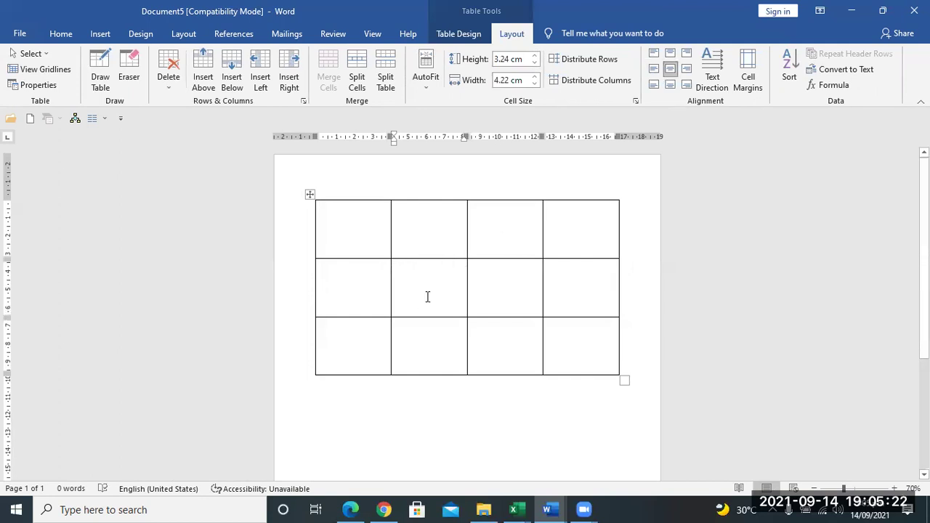
{"action": "type", "text": "a"}
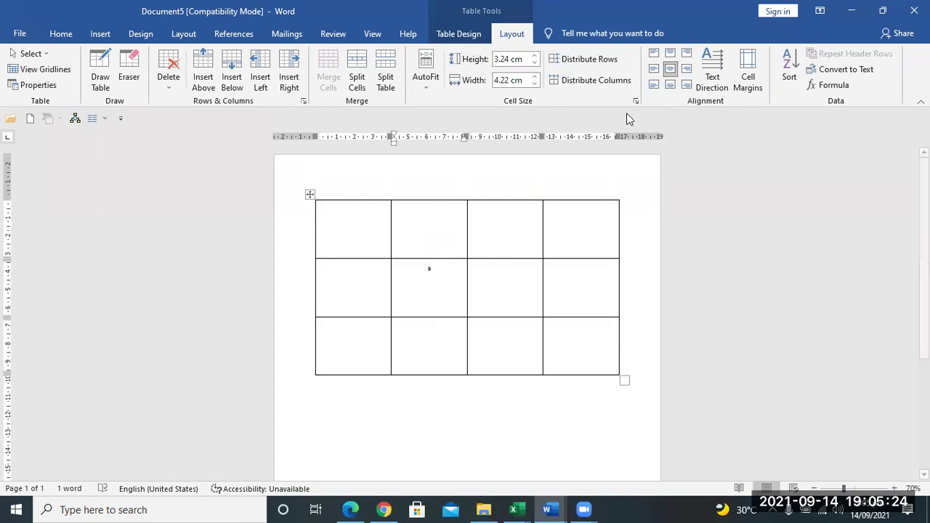
{"action": "left_click", "coordinate": [653, 70]}
{"action": "left_click", "coordinate": [669, 69]}
{"action": "left_click", "coordinate": [686, 70]}
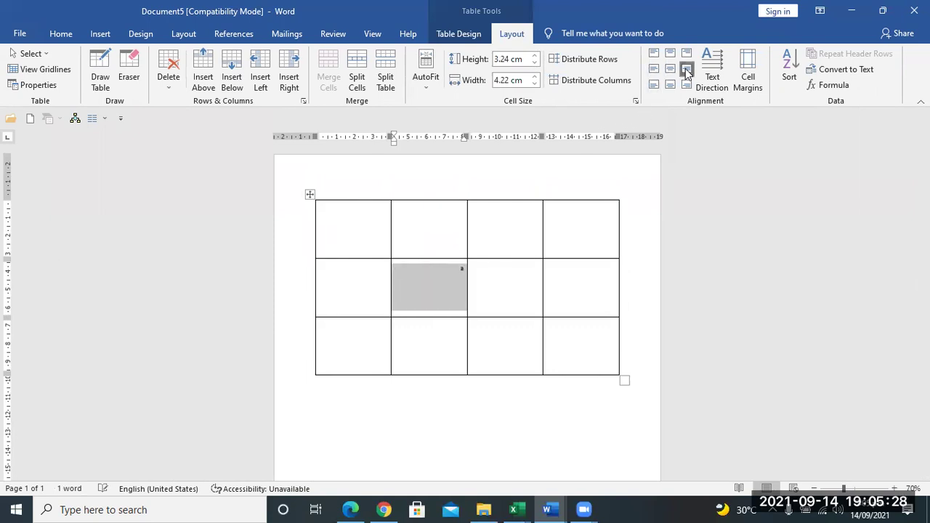
{"action": "left_click", "coordinate": [669, 86]}
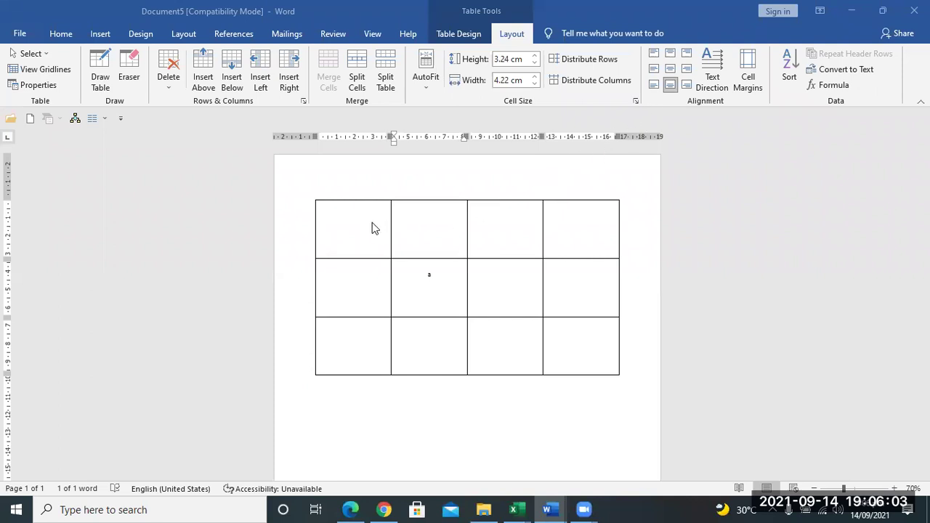
Type the Subjects heading in the second top cell and set it to 36 pt
{"action": "left_click", "coordinate": [411, 237]}
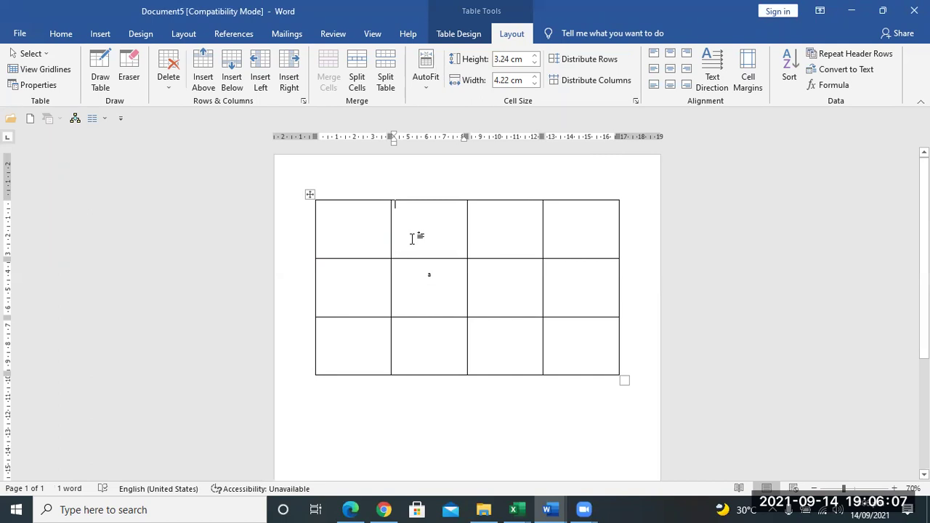
{"action": "type", "text": "su"}
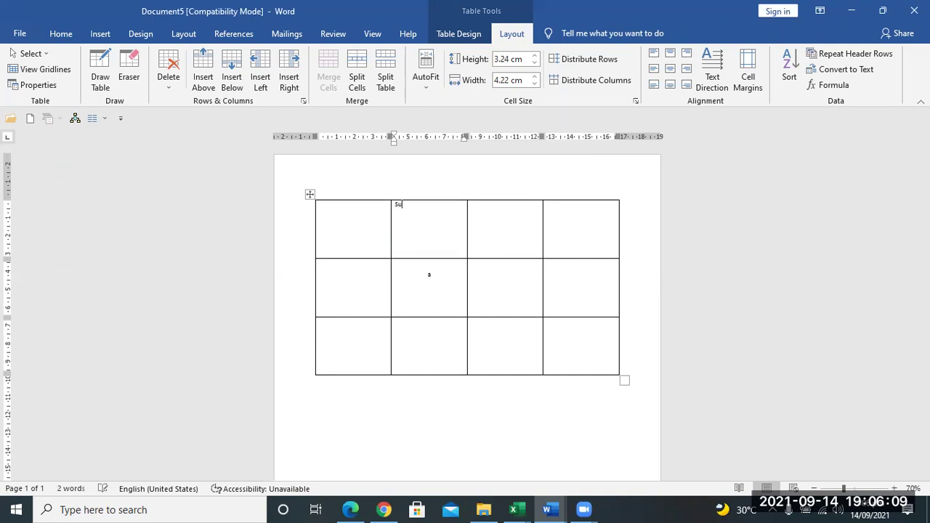
{"action": "type", "text": "ect"}
{"action": "key", "text": "ctrl+a"}
{"action": "left_click", "coordinate": [426, 228]}
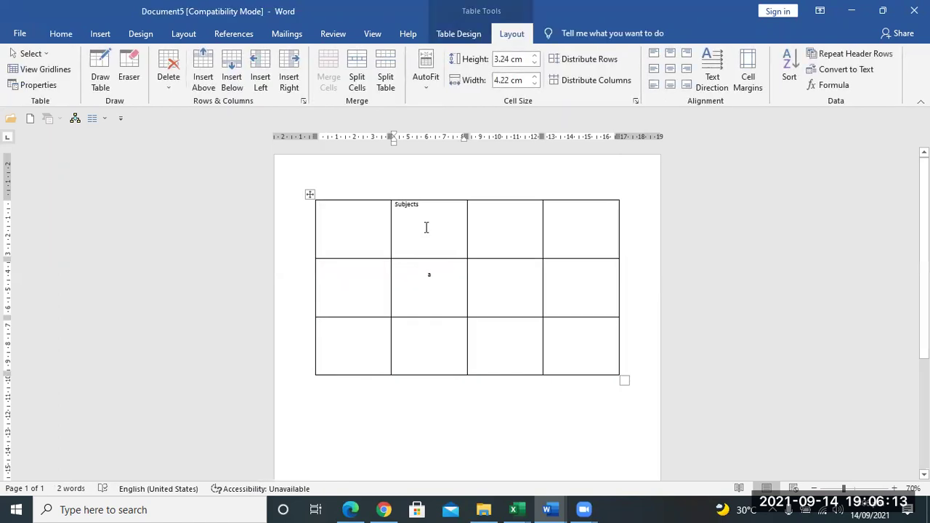
{"action": "key", "text": "ctrl+a"}
{"action": "left_click", "coordinate": [426, 227]}
{"action": "left_click_drag", "start_coordinate": [426, 225], "coordinate": [398, 206]}
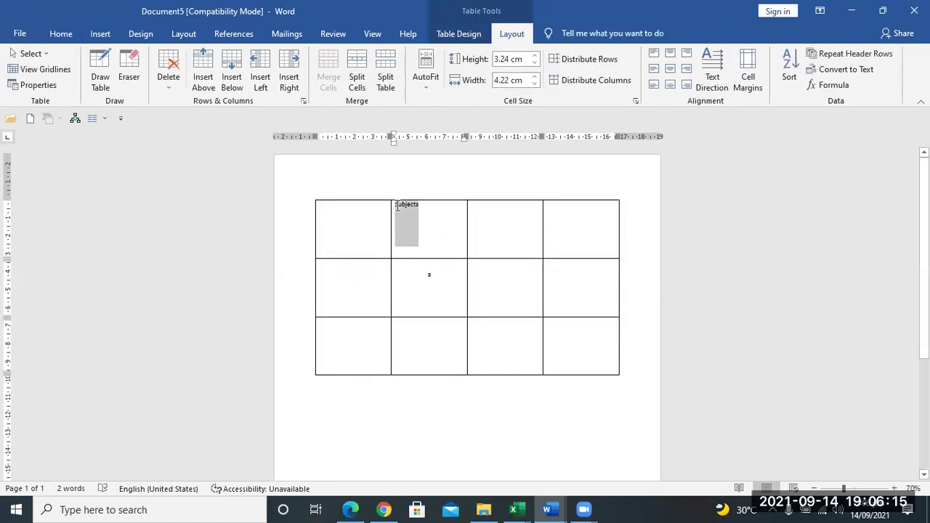
{"action": "left_click", "coordinate": [61, 33]}
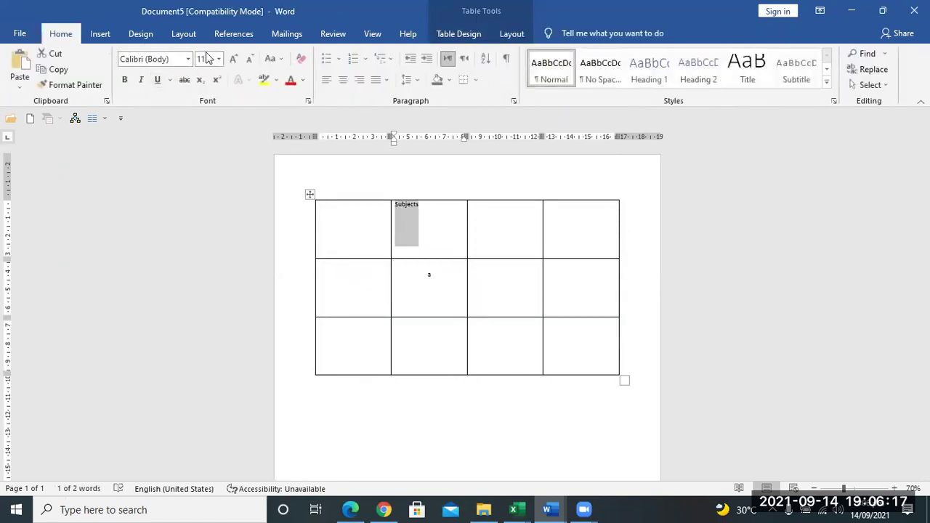
{"action": "left_click", "coordinate": [218, 59]}
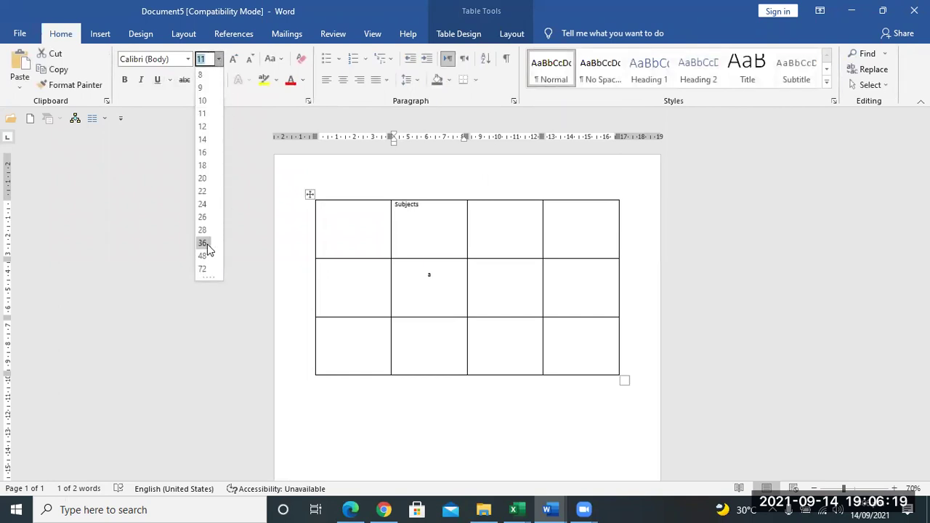
{"action": "left_click", "coordinate": [203, 242]}
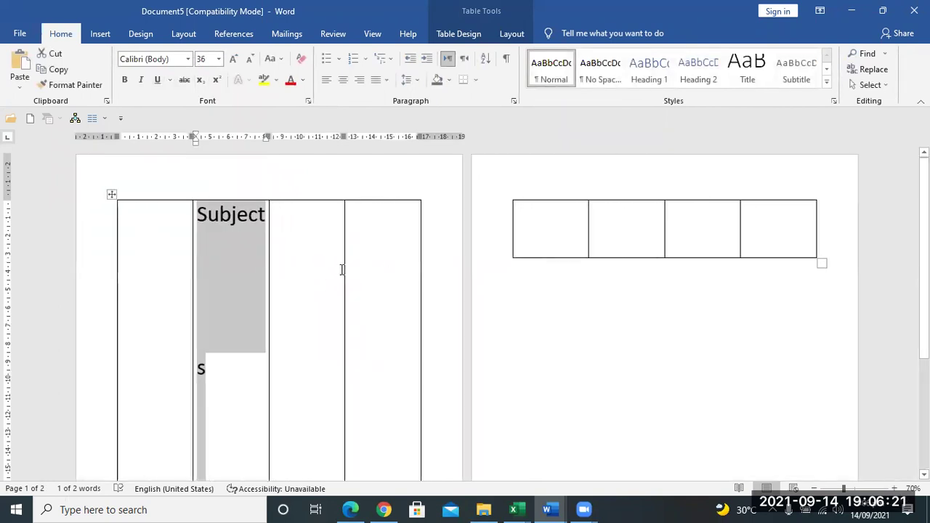
Widen the Subjects column by dragging its borders outward
{"action": "left_click_drag", "start_coordinate": [343, 271], "coordinate": [362, 272]}
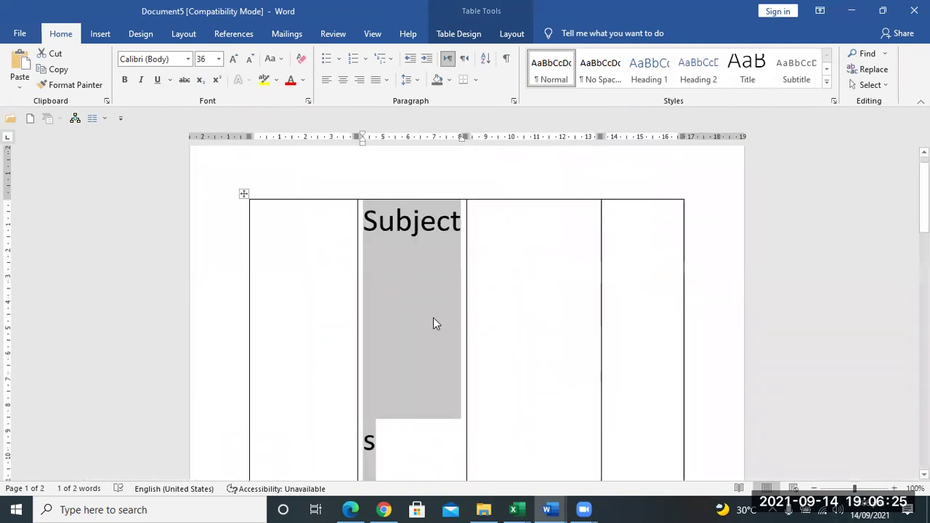
{"action": "left_click_drag", "start_coordinate": [465, 306], "coordinate": [499, 306]}
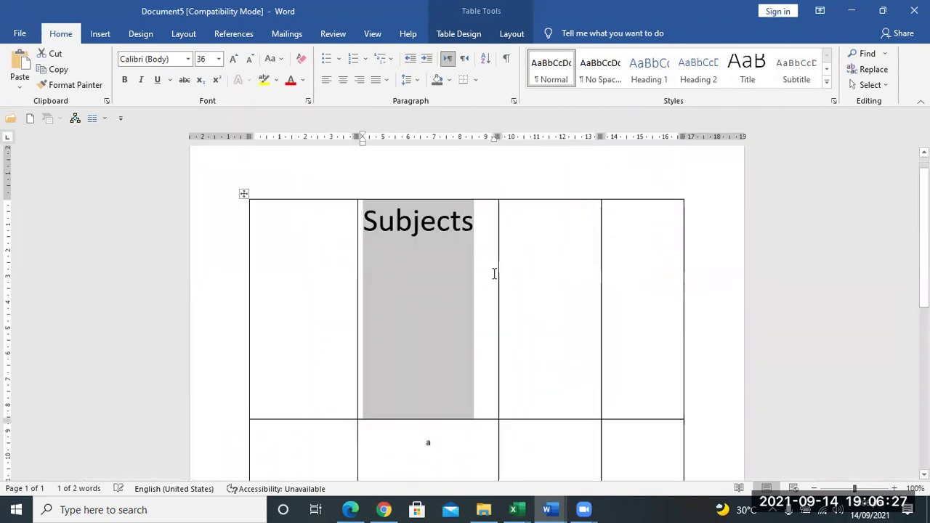
{"action": "left_click", "coordinate": [511, 33]}
Turn the Subjects heading vertical and make the first row tall enough to show it
{"action": "left_click", "coordinate": [712, 69]}
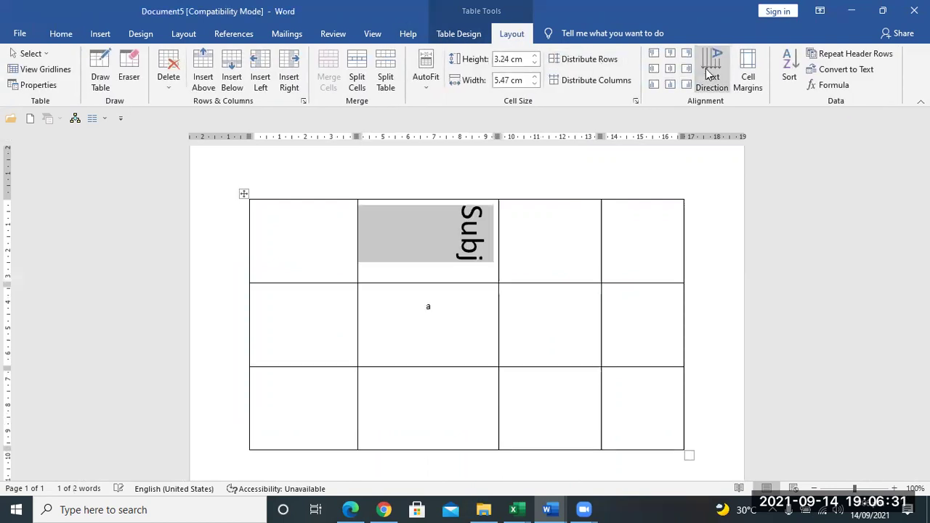
{"action": "left_click", "coordinate": [712, 69]}
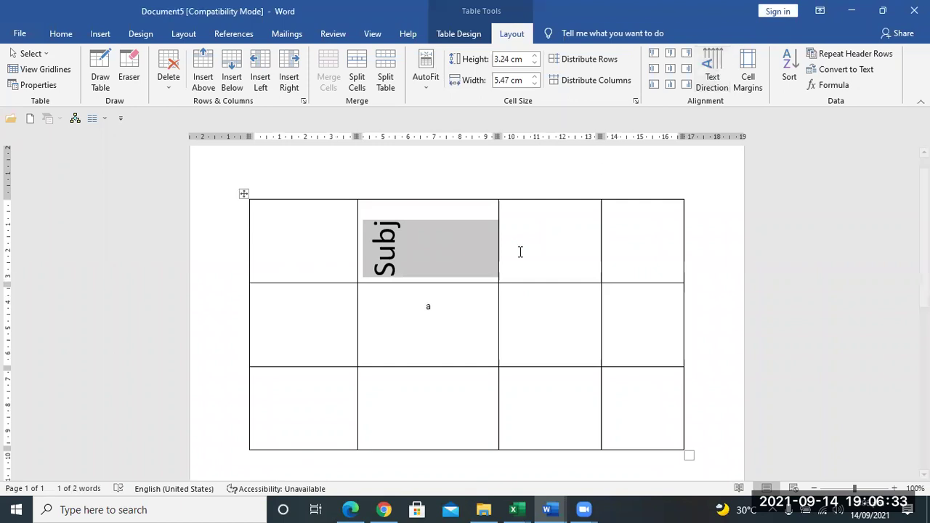
{"action": "left_click_drag", "start_coordinate": [465, 283], "coordinate": [473, 360]}
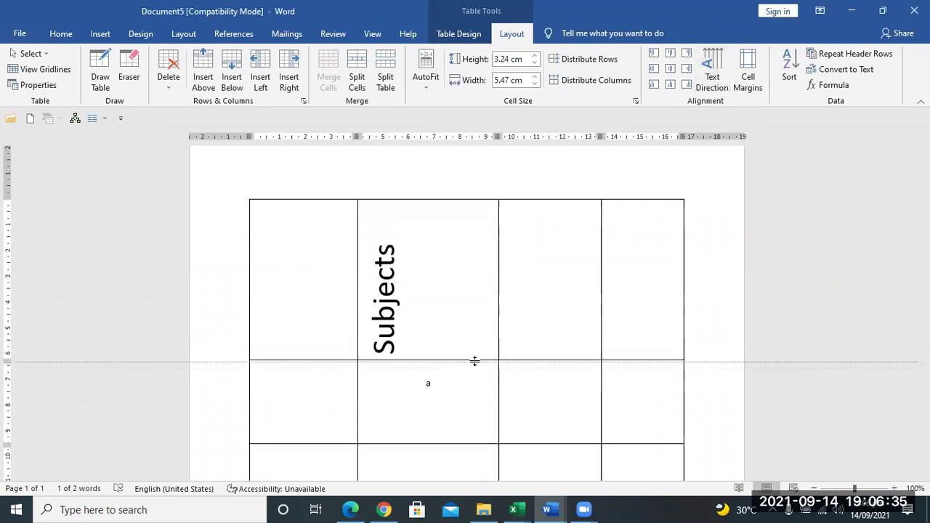
{"action": "left_click", "coordinate": [715, 77]}
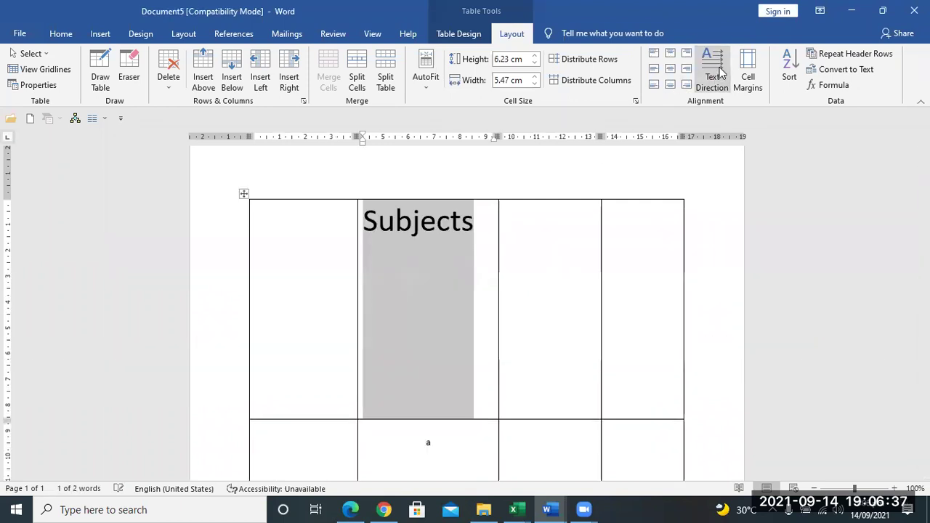
{"action": "left_click", "coordinate": [715, 73]}
{"action": "left_click", "coordinate": [719, 72]}
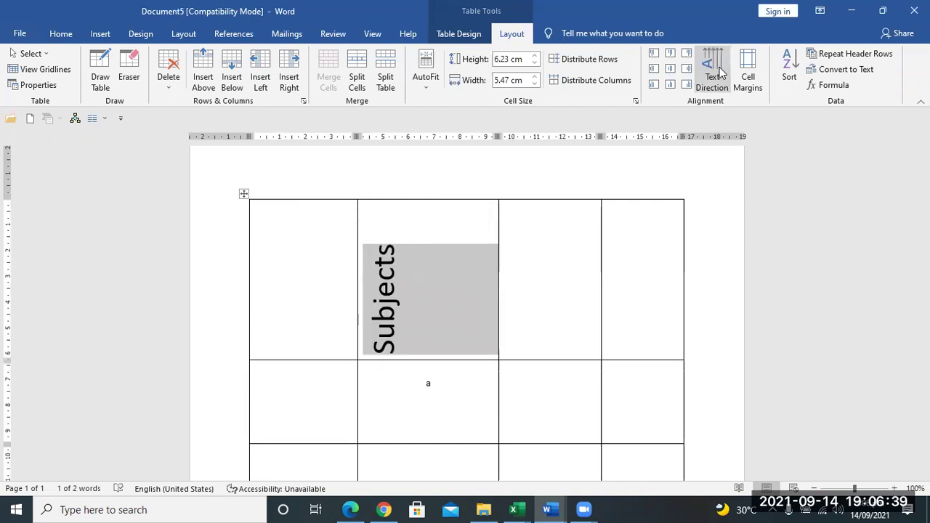
{"action": "left_click", "coordinate": [719, 72]}
{"action": "left_click", "coordinate": [719, 72]}
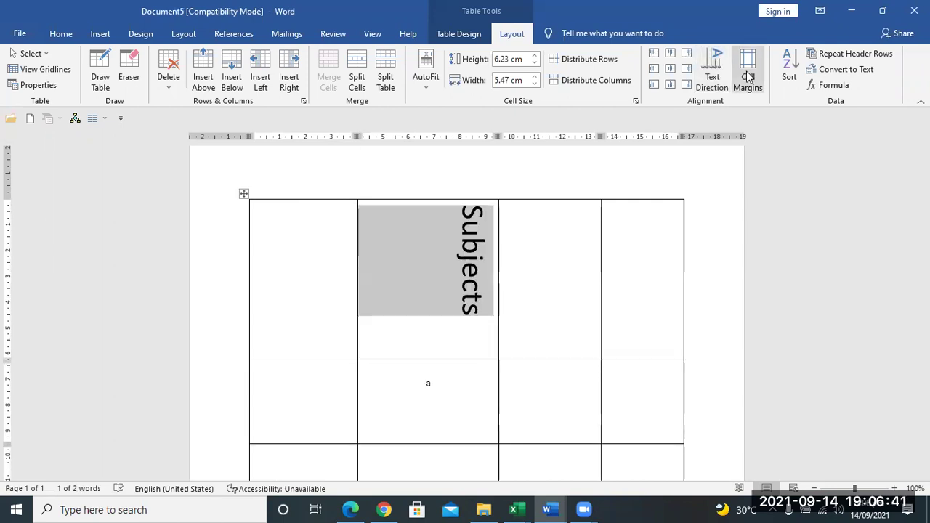
Set the table's top and bottom cell margins to 0.1 cm
{"action": "left_click", "coordinate": [748, 76]}
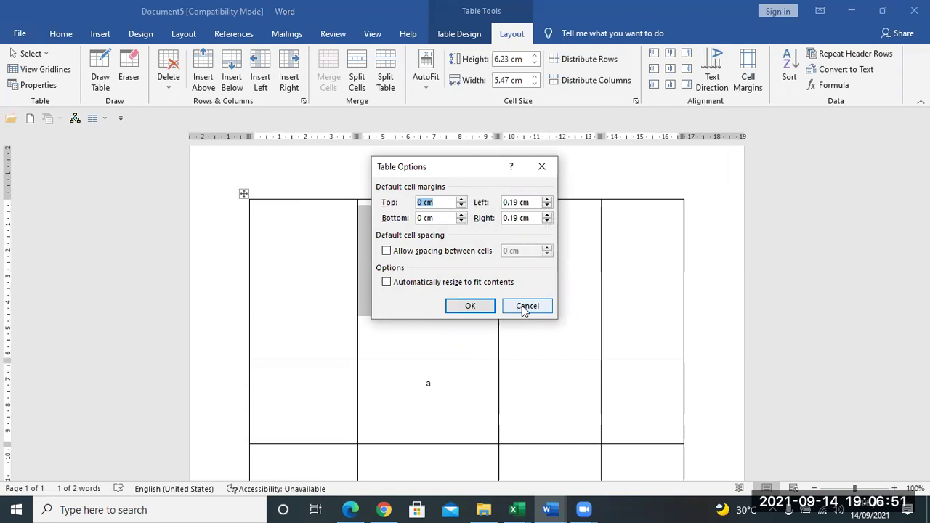
{"action": "left_click", "coordinate": [462, 199]}
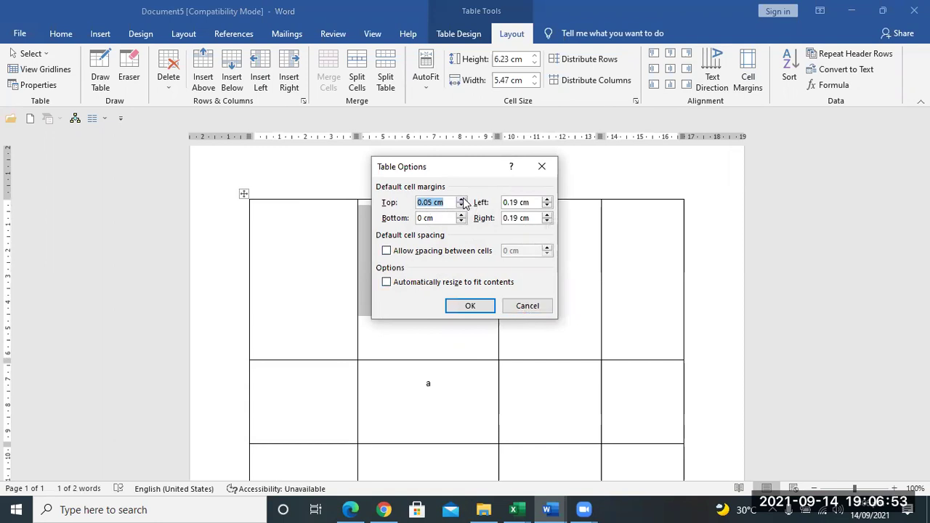
{"action": "left_click", "coordinate": [461, 215]}
{"action": "left_click", "coordinate": [461, 215]}
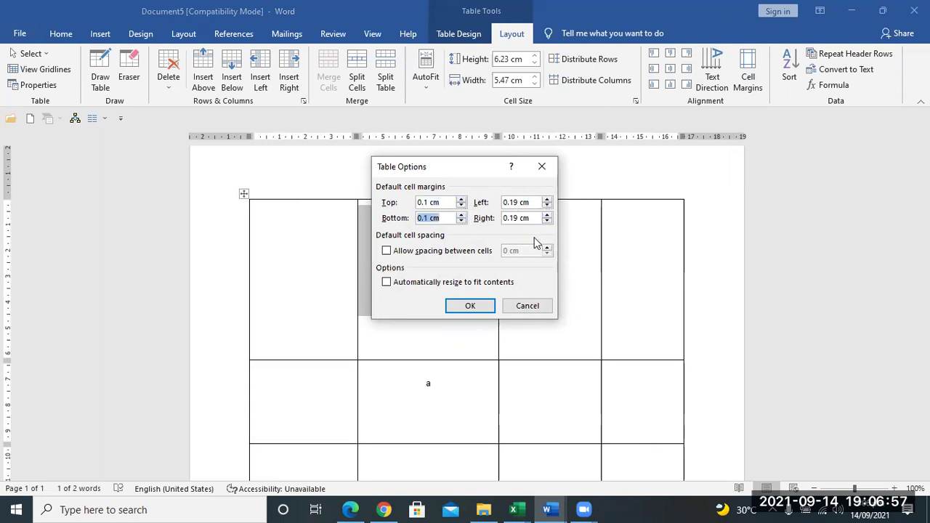
{"action": "left_click", "coordinate": [473, 307]}
{"action": "left_click", "coordinate": [448, 324]}
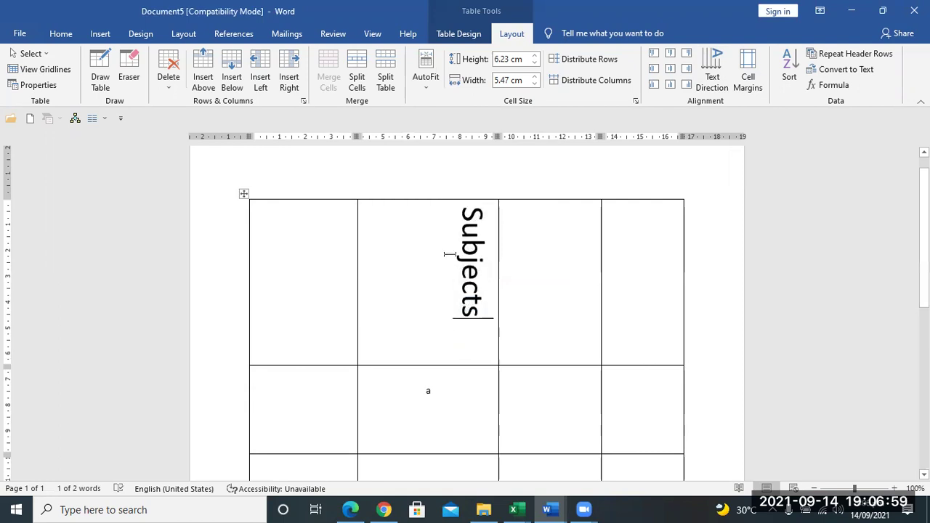
Delete the Subjects heading and return that cell to horizontal text
{"action": "left_click_drag", "start_coordinate": [471, 212], "coordinate": [476, 356]}
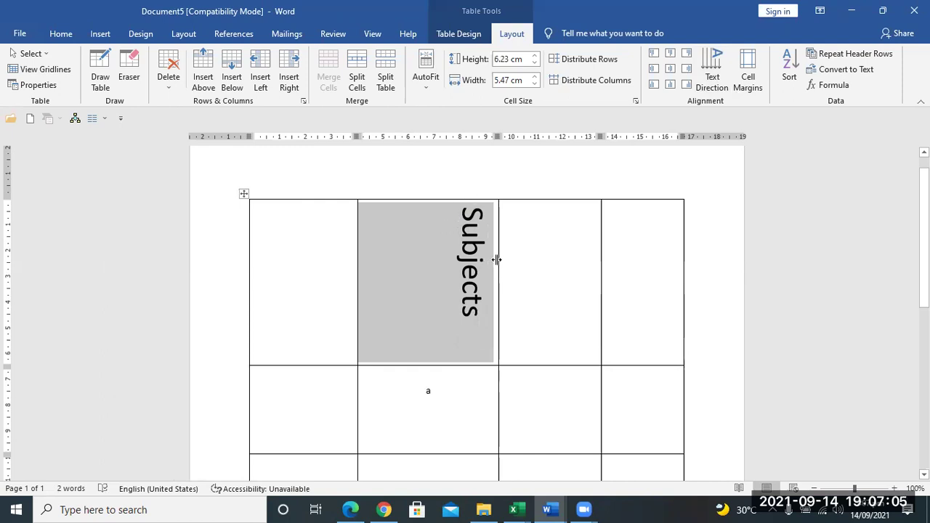
{"action": "left_click", "coordinate": [614, 269]}
{"action": "left_click_drag", "start_coordinate": [429, 285], "coordinate": [556, 286]}
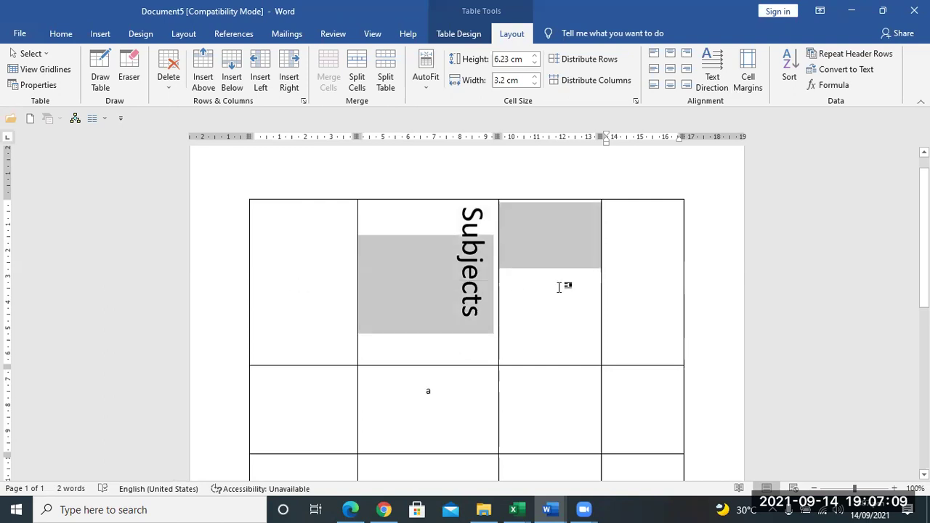
{"action": "left_click", "coordinate": [310, 290]}
{"action": "key", "text": "shift+Home"}
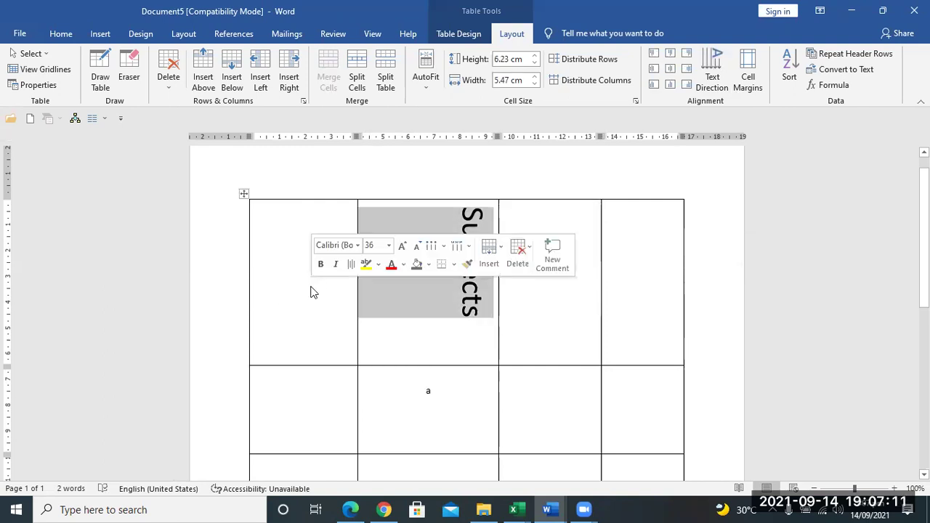
{"action": "key", "text": "Delete"}
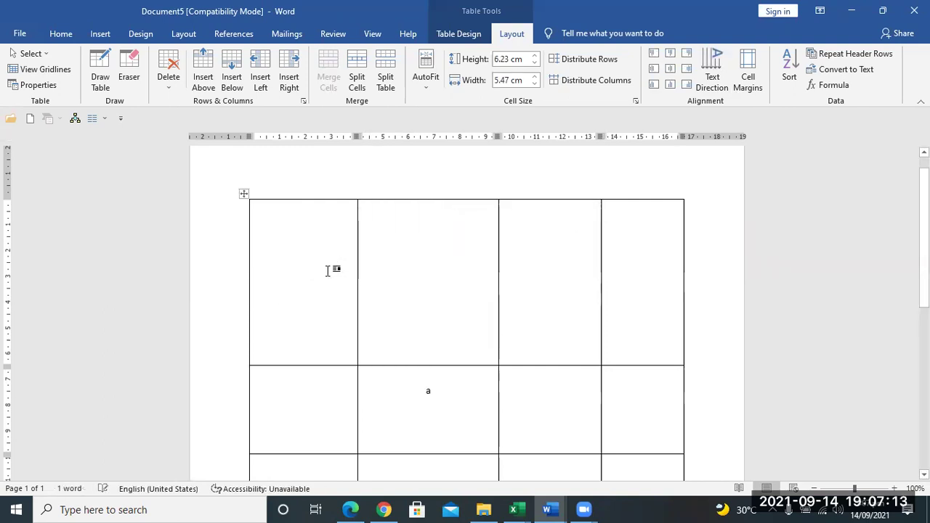
{"action": "left_click", "coordinate": [723, 64]}
Enter headers S.No, Nmae, Father name and Roll No across row 1, then select the row
{"action": "left_click", "coordinate": [272, 288]}
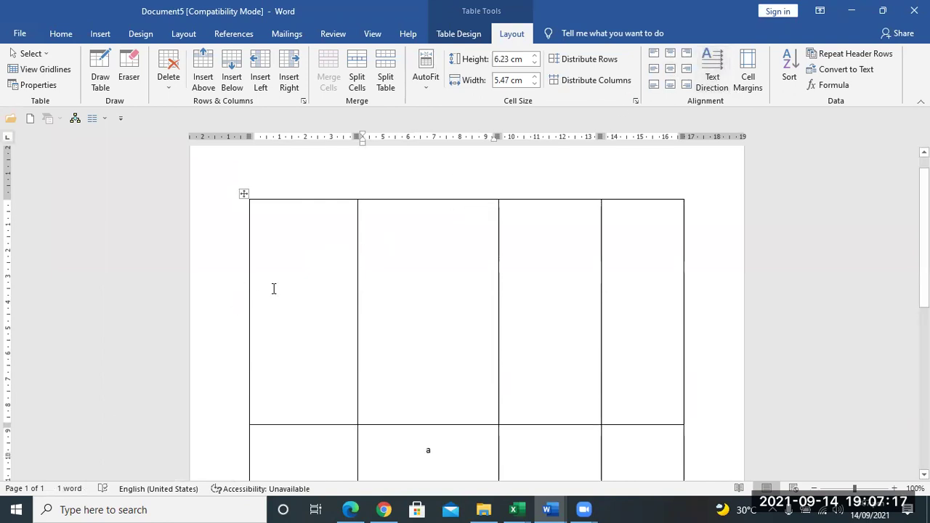
{"action": "type", "text": "sNo"}
{"action": "key", "text": "Tab"}
{"action": "type", "text": "N"}
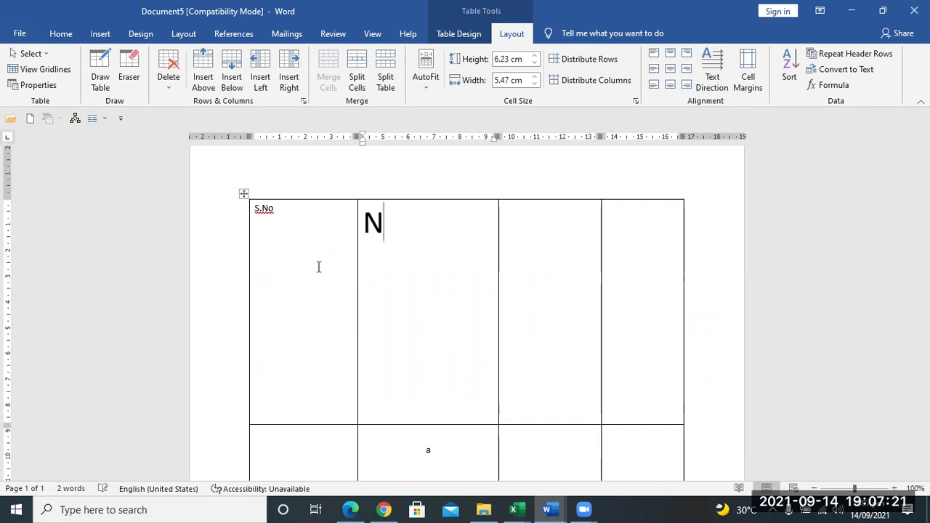
{"action": "type", "text": "mae"}
{"action": "key", "text": "Tab"}
{"action": "type", "text": "Father n"}
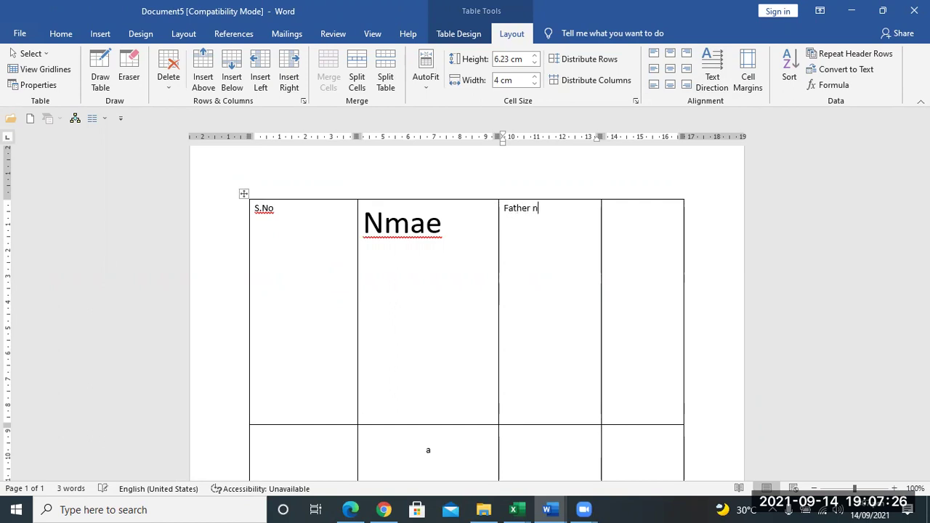
{"action": "type", "text": "ame"}
{"action": "key", "text": "Tab"}
{"action": "type", "text": "Roll N"}
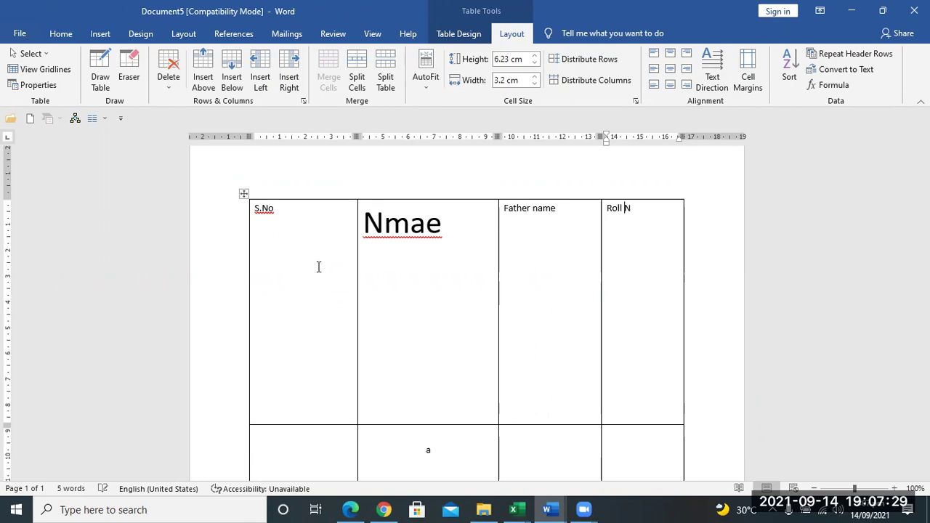
{"action": "type", "text": "o"}
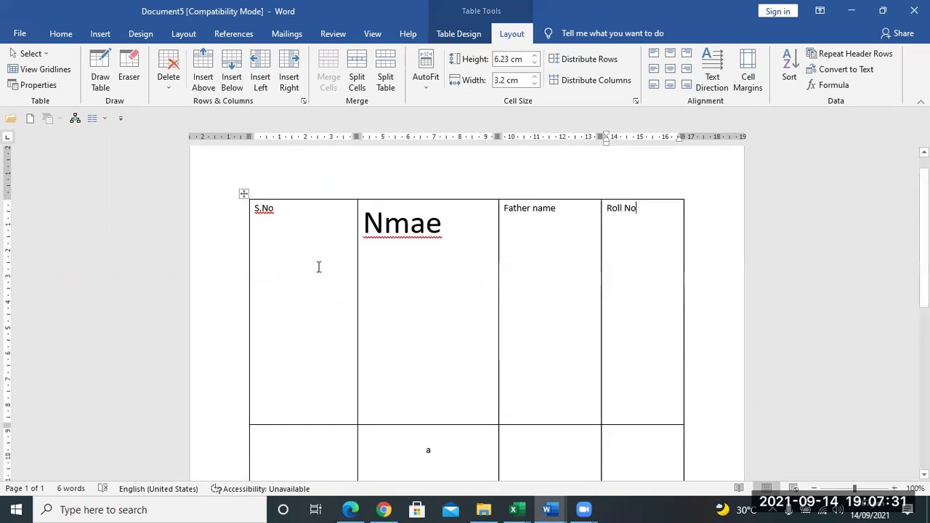
{"action": "left_click_drag", "start_coordinate": [642, 220], "coordinate": [284, 230]}
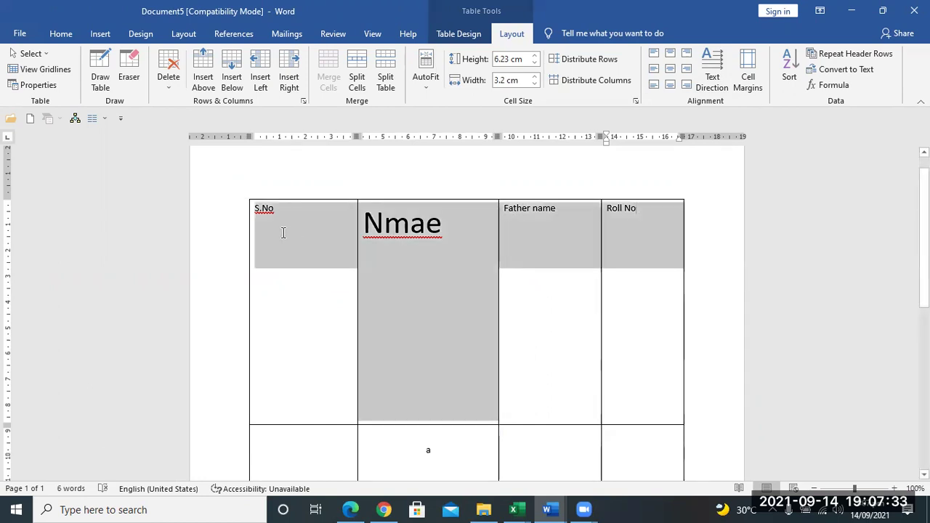
Set the header row to repeat at the top of every page
{"action": "left_click", "coordinate": [854, 54]}
{"action": "scroll", "coordinate": [660, 305], "scroll_direction": "down", "scroll_amount": 1}
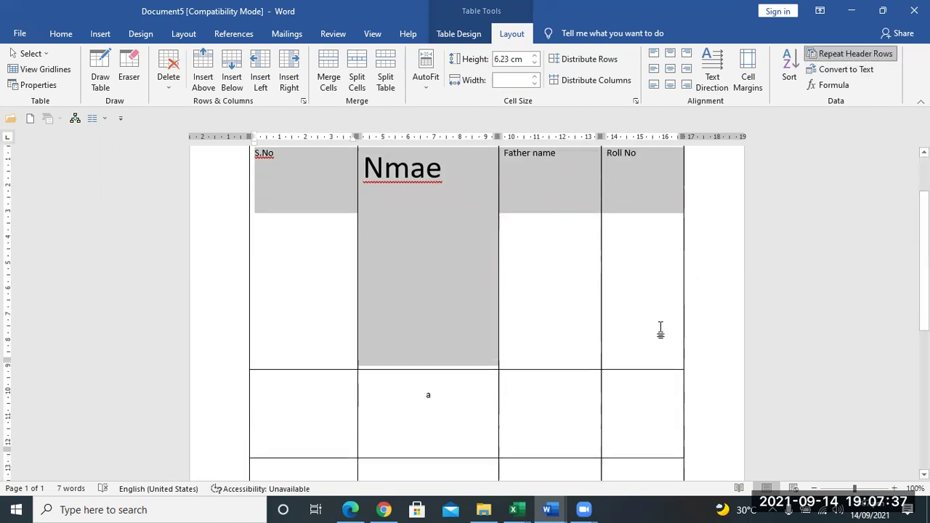
{"action": "left_click", "coordinate": [651, 305]}
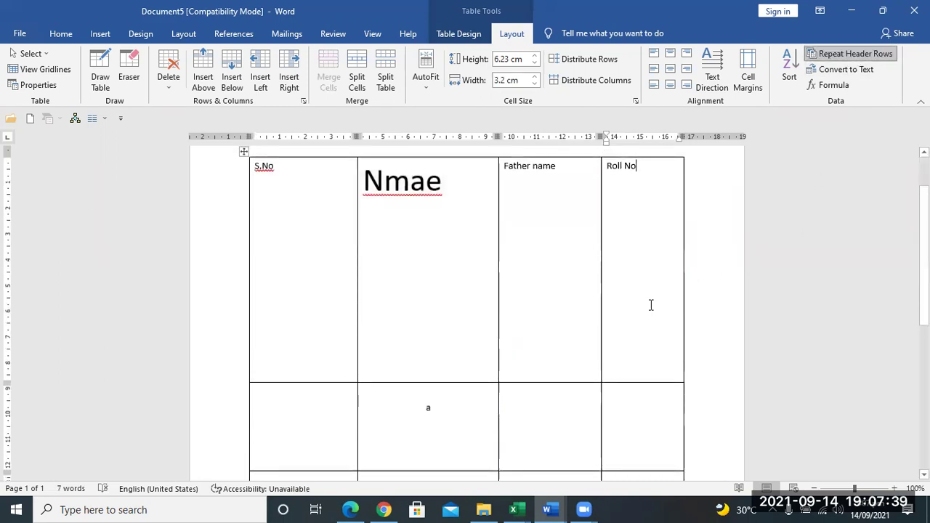
{"action": "scroll", "coordinate": [651, 306], "scroll_direction": "down", "scroll_amount": 1}
{"action": "scroll", "coordinate": [532, 328], "scroll_direction": "up", "scroll_amount": 3}
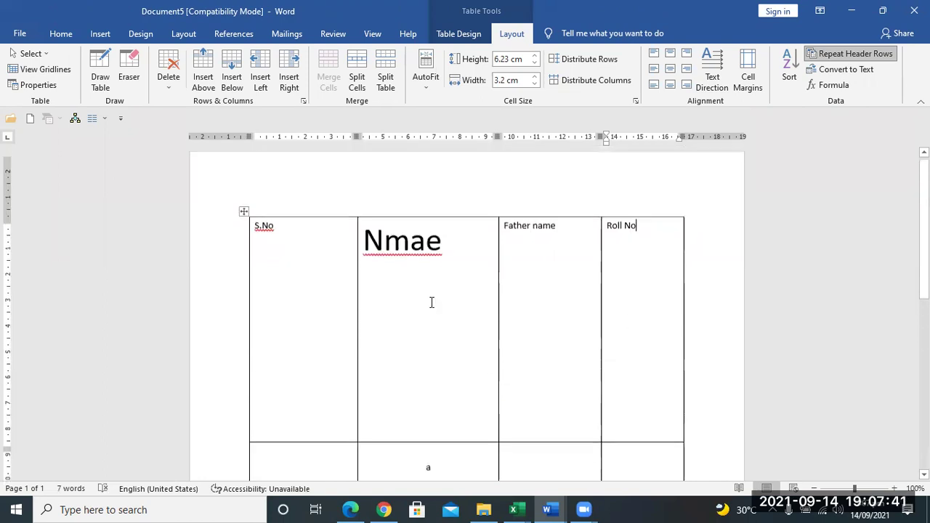
Distribute the whole table's columns and rows evenly, bringing columns back to 4.22 cm
{"action": "left_click", "coordinate": [244, 217]}
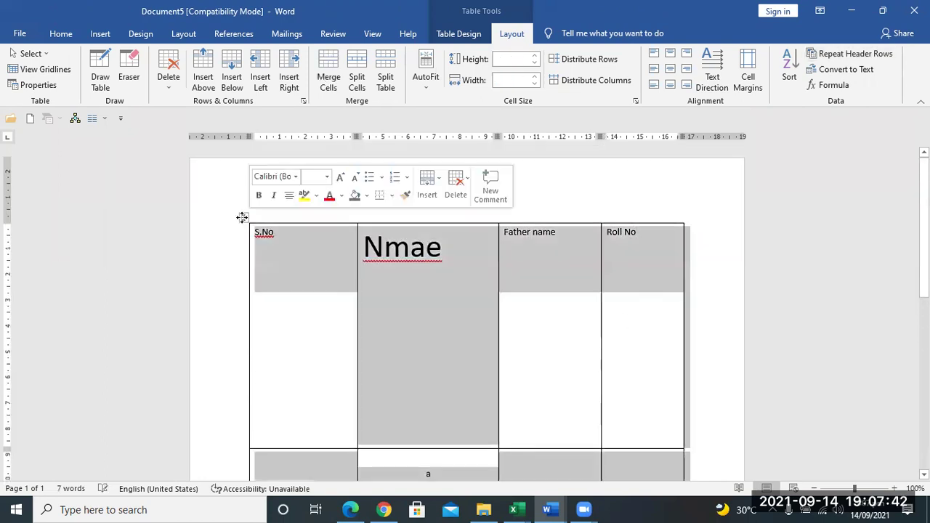
{"action": "left_click", "coordinate": [587, 80]}
{"action": "left_click", "coordinate": [587, 61]}
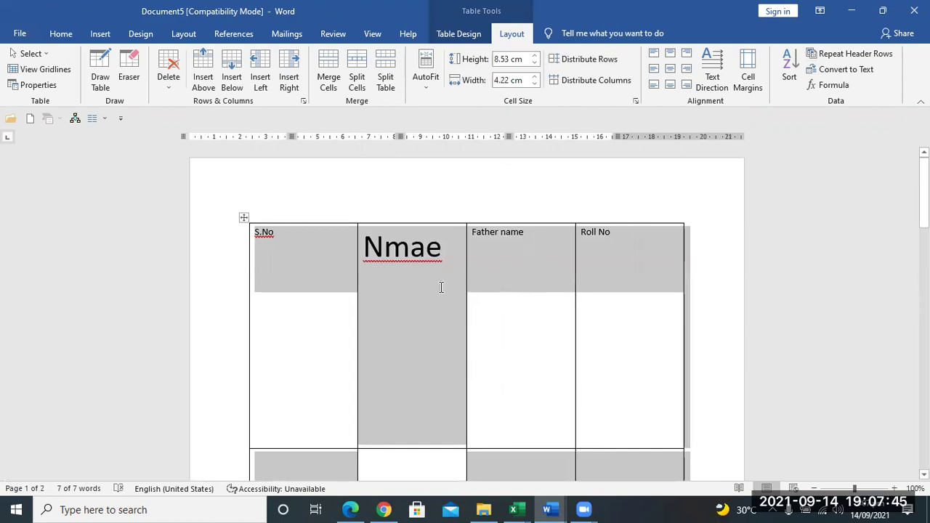
{"action": "left_click", "coordinate": [452, 253]}
Copy the Father name heading's formatting onto the Nmae heading with Format Painter
{"action": "left_click", "coordinate": [501, 232]}
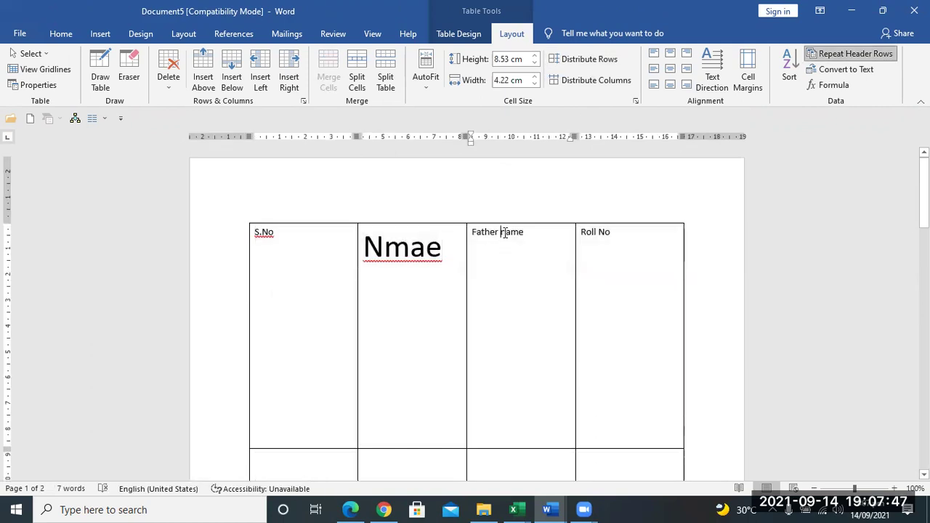
{"action": "left_click", "coordinate": [60, 33]}
{"action": "left_click", "coordinate": [70, 84]}
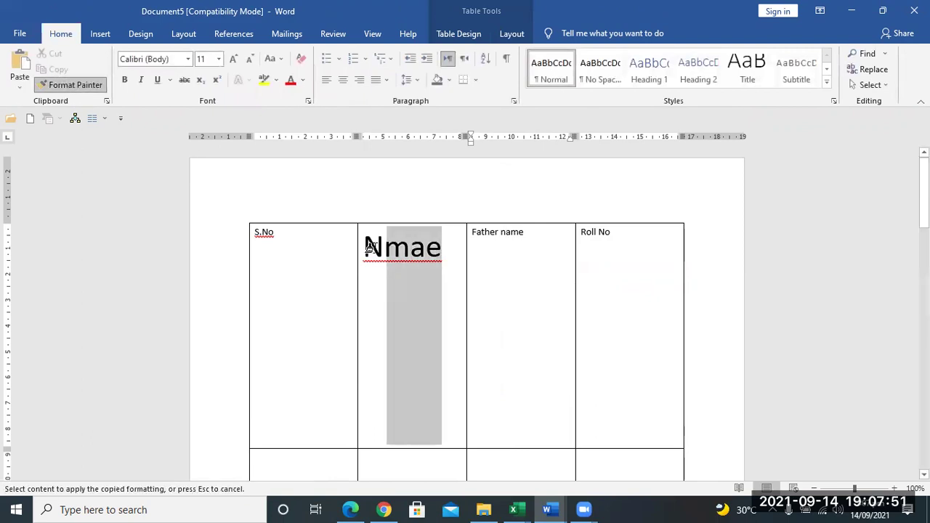
{"action": "left_click_drag", "start_coordinate": [441, 260], "coordinate": [368, 244]}
{"action": "left_click", "coordinate": [314, 317]}
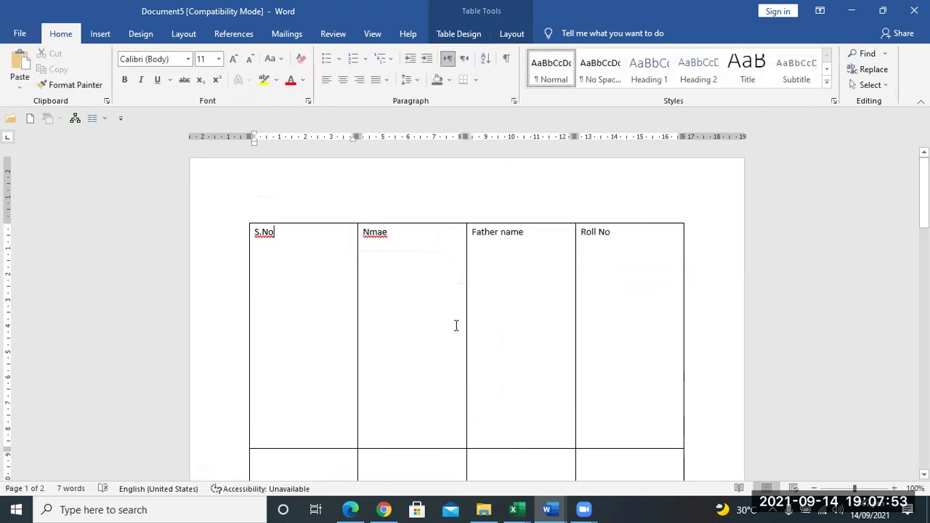
{"action": "left_click", "coordinate": [425, 249]}
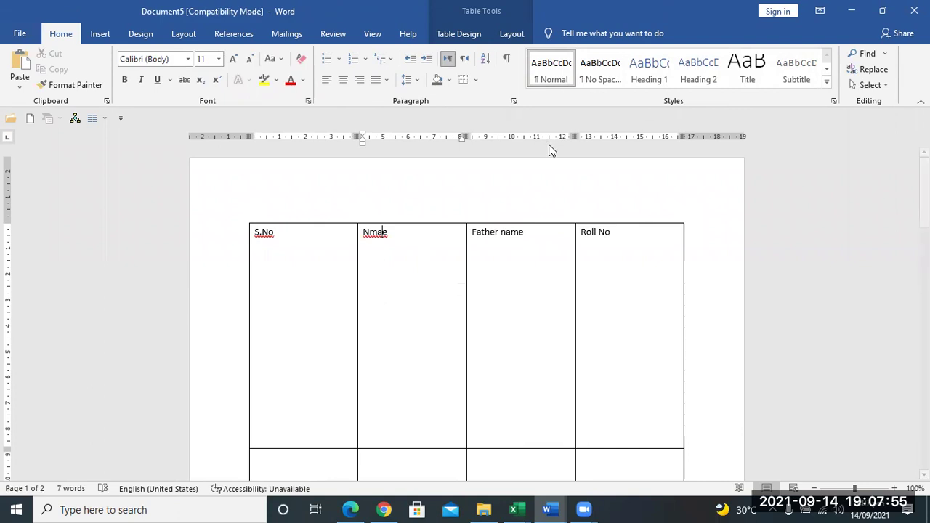
{"action": "left_click", "coordinate": [513, 34]}
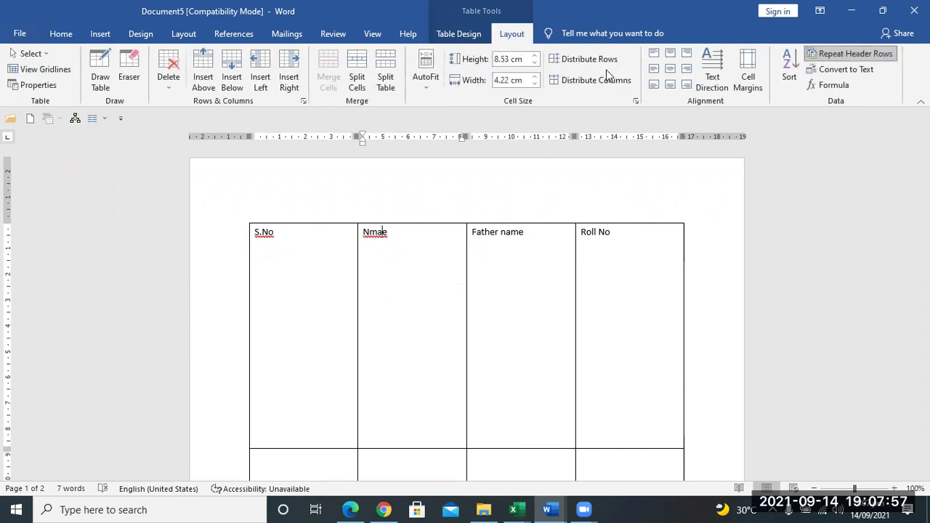
Shorten the header row and delete the stray 'a' from the body cells
{"action": "left_click", "coordinate": [589, 79]}
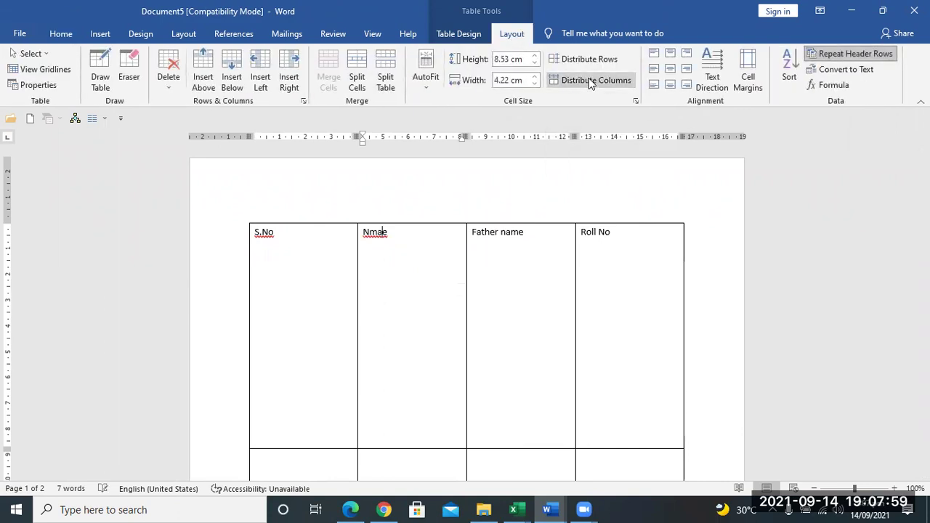
{"action": "left_click_drag", "start_coordinate": [331, 448], "coordinate": [336, 274]}
{"action": "scroll", "coordinate": [443, 335], "scroll_direction": "down", "scroll_amount": 3}
{"action": "scroll", "coordinate": [440, 334], "scroll_direction": "down", "scroll_amount": 1}
{"action": "left_click_drag", "start_coordinate": [433, 325], "coordinate": [436, 411]}
{"action": "scroll", "coordinate": [436, 411], "scroll_direction": "down", "scroll_amount": 2}
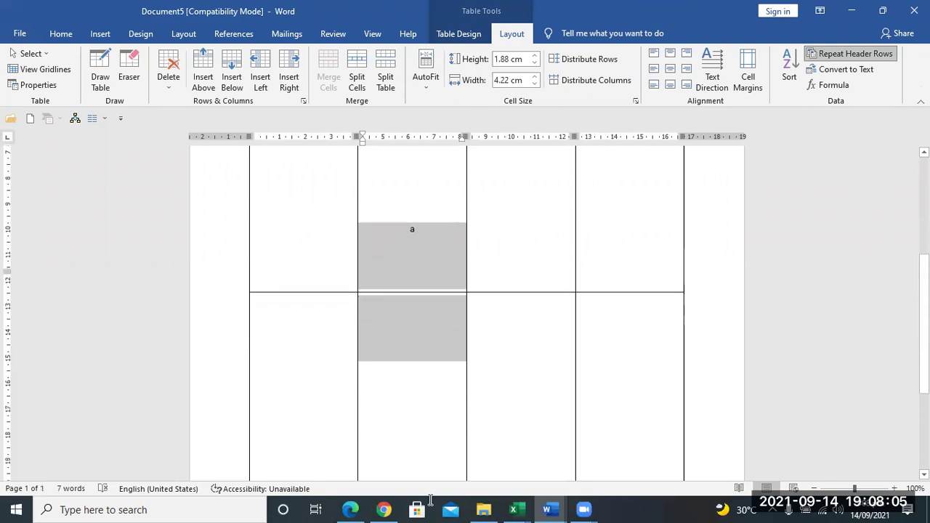
{"action": "scroll", "coordinate": [423, 376], "scroll_direction": "down", "scroll_amount": 3}
{"action": "left_click_drag", "start_coordinate": [424, 367], "coordinate": [424, 366]}
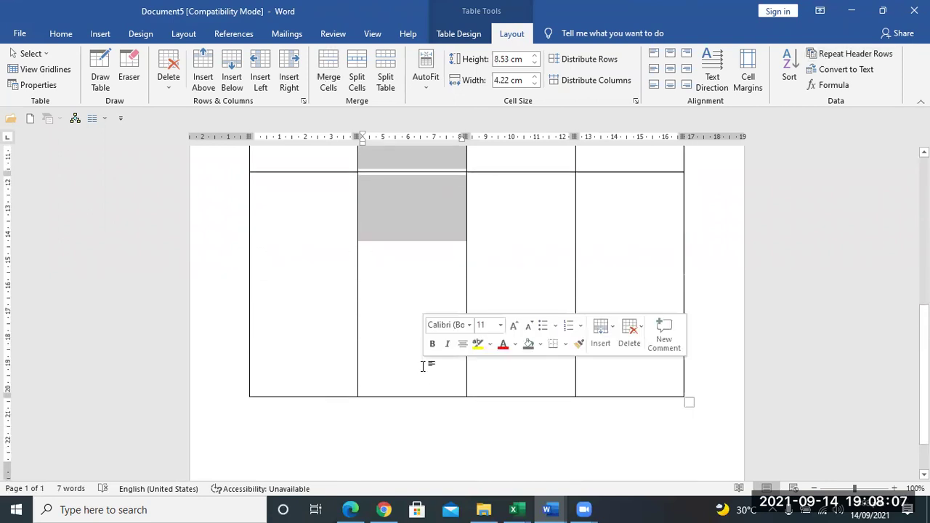
{"action": "key", "text": "Delete"}
Add rows with Tab from the last cell so the table spans three pages
{"action": "scroll", "coordinate": [433, 342], "scroll_direction": "up", "scroll_amount": 2}
{"action": "scroll", "coordinate": [548, 328], "scroll_direction": "up", "scroll_amount": 2}
{"action": "left_click", "coordinate": [633, 349]}
{"action": "key", "text": "Tab"}
{"action": "key", "text": "Tab"}
{"action": "key", "text": "Tab"}
{"action": "key", "text": "Tab"}
{"action": "key", "text": "Tab"}
{"action": "key", "text": "Tab"}
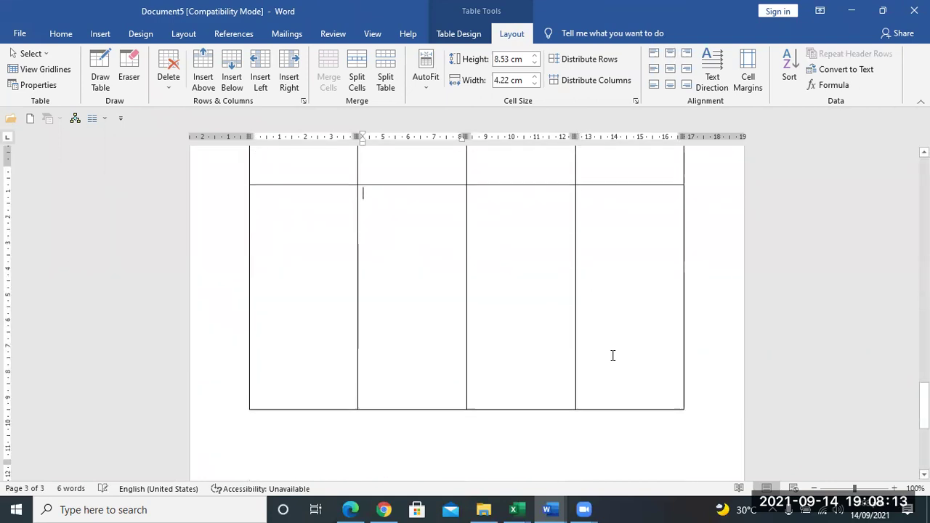
{"action": "scroll", "coordinate": [613, 355], "scroll_direction": "up", "scroll_amount": 3}
{"action": "key", "text": "Tab"}
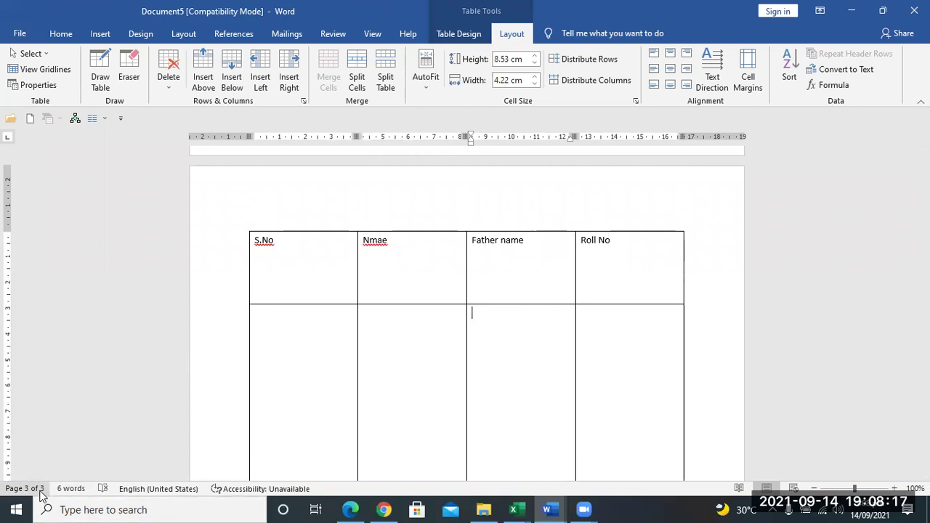
Check the repeated S.No, Nmae, Father name, Roll No headers on the new pages
{"action": "scroll", "coordinate": [552, 337], "scroll_direction": "up", "scroll_amount": 1}
{"action": "scroll", "coordinate": [552, 336], "scroll_direction": "down", "scroll_amount": 5}
{"action": "scroll", "coordinate": [552, 336], "scroll_direction": "up", "scroll_amount": 1}
{"action": "scroll", "coordinate": [552, 337], "scroll_direction": "up", "scroll_amount": 4}
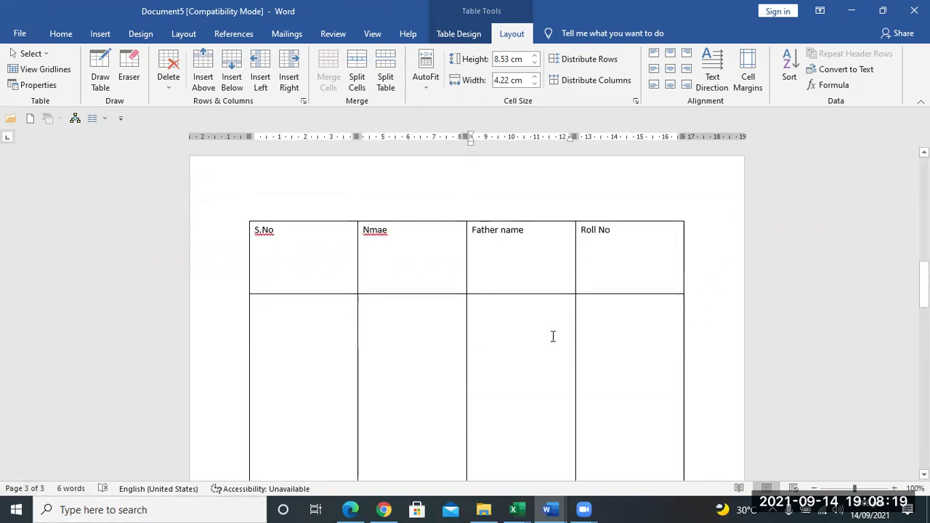
{"action": "left_click", "coordinate": [365, 249]}
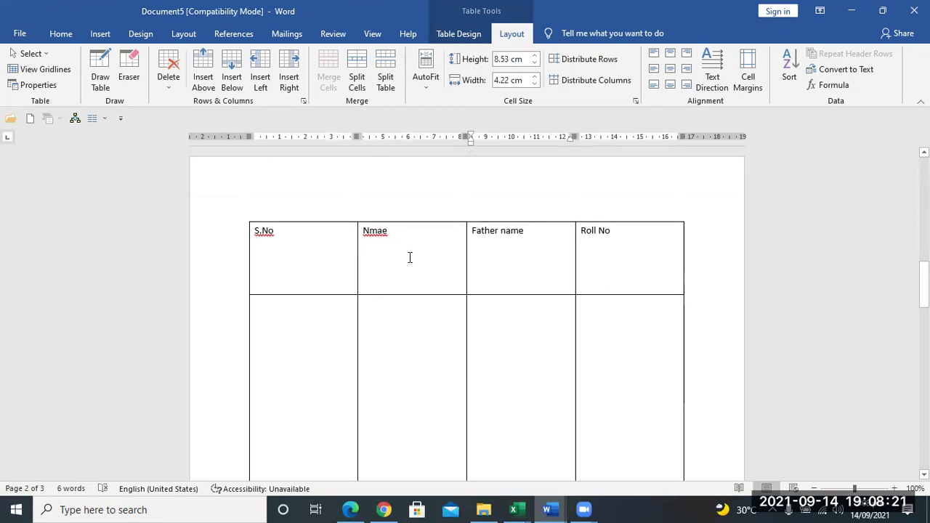
{"action": "scroll", "coordinate": [409, 261], "scroll_direction": "up", "scroll_amount": 2}
{"action": "scroll", "coordinate": [426, 272], "scroll_direction": "down", "scroll_amount": 10}
{"action": "scroll", "coordinate": [434, 278], "scroll_direction": "up", "scroll_amount": 4}
{"action": "scroll", "coordinate": [434, 280], "scroll_direction": "up", "scroll_amount": 4}
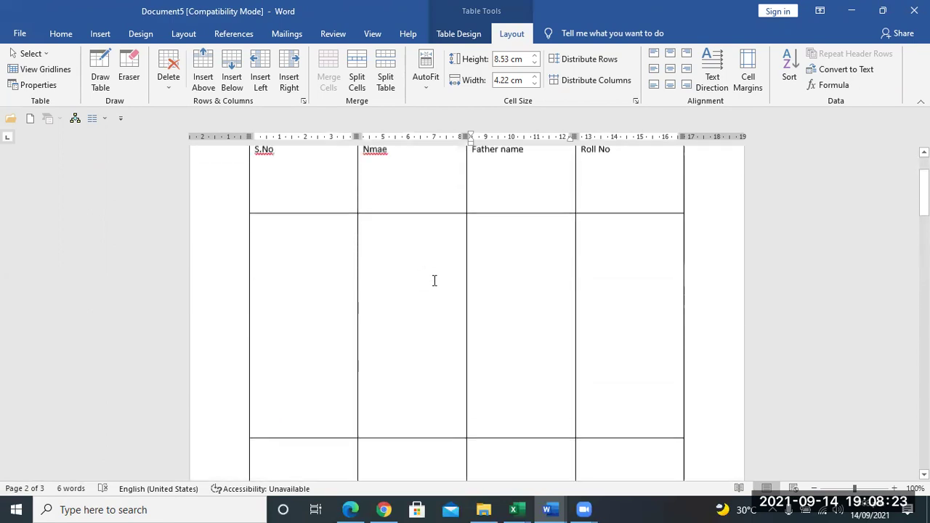
{"action": "scroll", "coordinate": [435, 281], "scroll_direction": "up", "scroll_amount": 2}
{"action": "left_click", "coordinate": [530, 242]}
{"action": "left_click", "coordinate": [623, 234]}
Change the last heading to Roll No(Old)
{"action": "left_click", "coordinate": [624, 231]}
{"action": "type", "text": "("}
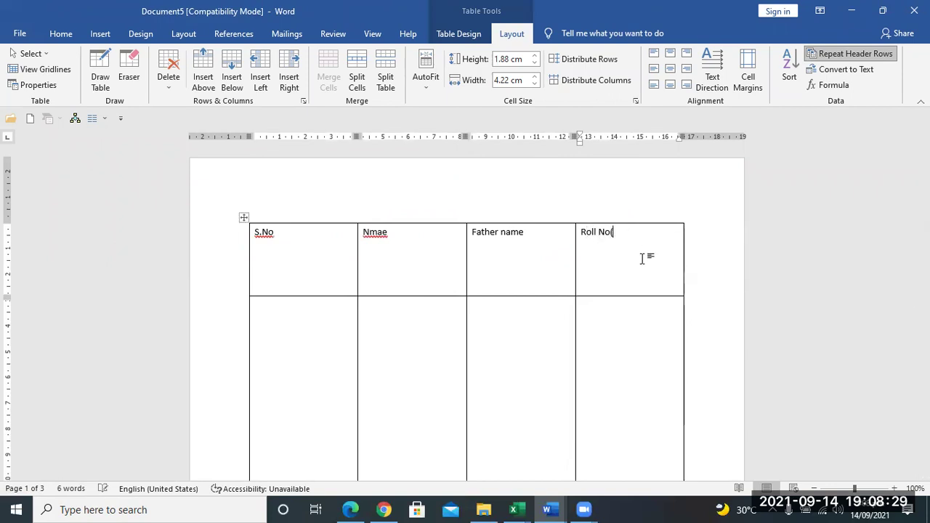
{"action": "type", "text": "Old)"}
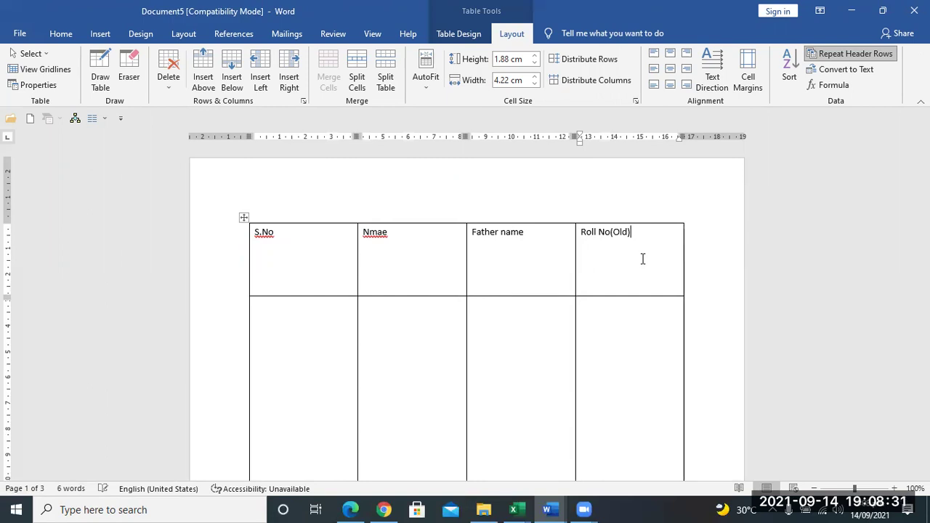
{"action": "scroll", "coordinate": [642, 259], "scroll_direction": "down", "scroll_amount": 3}
{"action": "scroll", "coordinate": [625, 290], "scroll_direction": "down", "scroll_amount": 3}
{"action": "scroll", "coordinate": [625, 309], "scroll_direction": "down", "scroll_amount": 3}
{"action": "scroll", "coordinate": [629, 353], "scroll_direction": "down", "scroll_amount": 3}
{"action": "scroll", "coordinate": [629, 359], "scroll_direction": "down", "scroll_amount": 3}
{"action": "scroll", "coordinate": [633, 357], "scroll_direction": "down", "scroll_amount": 3}
{"action": "scroll", "coordinate": [633, 357], "scroll_direction": "down", "scroll_amount": 3}
{"action": "scroll", "coordinate": [633, 360], "scroll_direction": "down", "scroll_amount": 3}
{"action": "scroll", "coordinate": [633, 359], "scroll_direction": "down", "scroll_amount": 2}
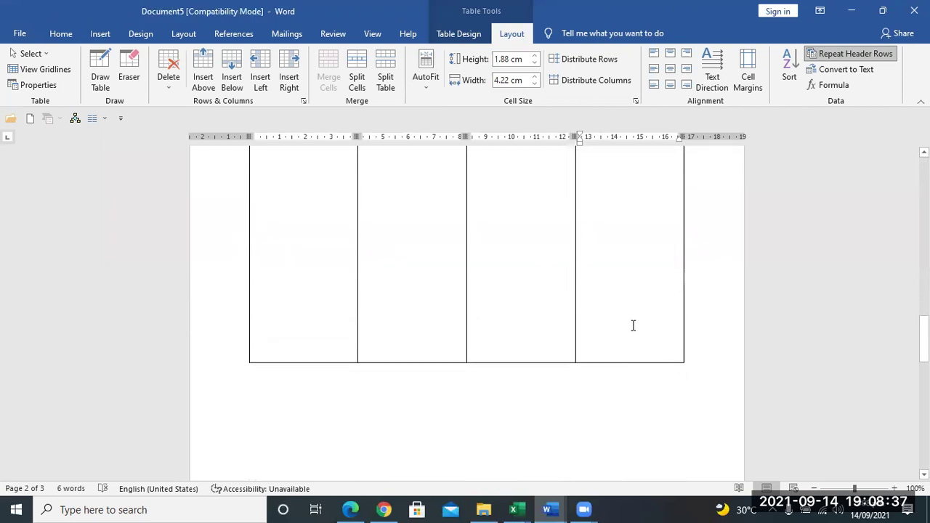
{"action": "scroll", "coordinate": [622, 318], "scroll_direction": "down", "scroll_amount": 3}
{"action": "scroll", "coordinate": [618, 318], "scroll_direction": "down", "scroll_amount": 3}
{"action": "scroll", "coordinate": [619, 319], "scroll_direction": "down", "scroll_amount": 2}
{"action": "scroll", "coordinate": [620, 325], "scroll_direction": "down", "scroll_amount": 5}
Add rows from the table's last cell until the table spans eight pages
{"action": "scroll", "coordinate": [621, 326], "scroll_direction": "up", "scroll_amount": 3}
{"action": "scroll", "coordinate": [618, 272], "scroll_direction": "up", "scroll_amount": 3}
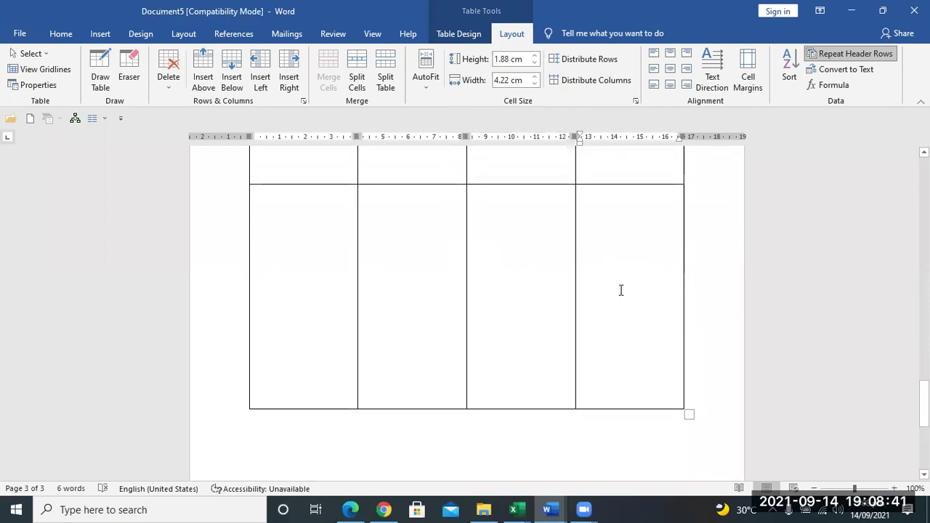
{"action": "left_click", "coordinate": [621, 291]}
{"action": "key", "text": "Tab"}
{"action": "key", "text": "Tab"}
{"action": "key", "text": "Tab"}
{"action": "key", "text": "Tab"}
{"action": "key", "text": "Tab"}
{"action": "key", "text": "Tab"}
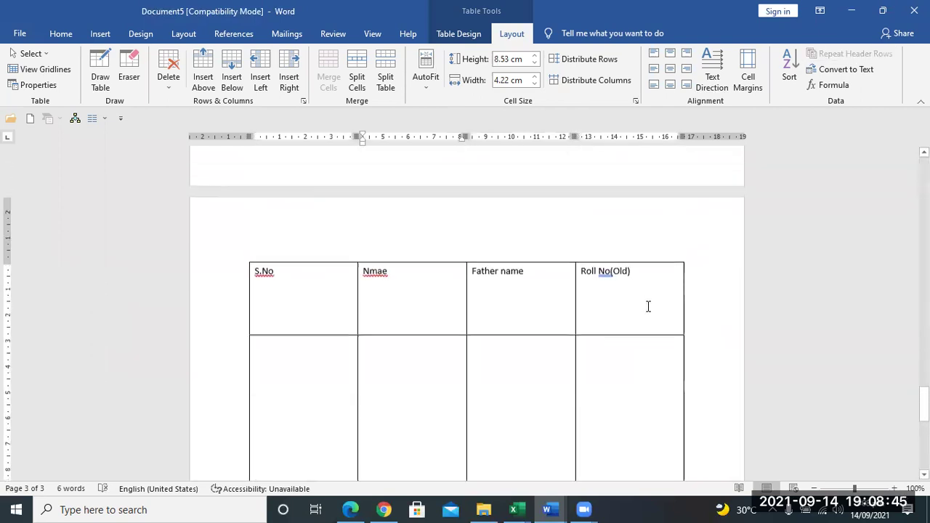
{"action": "key", "text": "Tab"}
{"action": "key", "text": "Tab"}
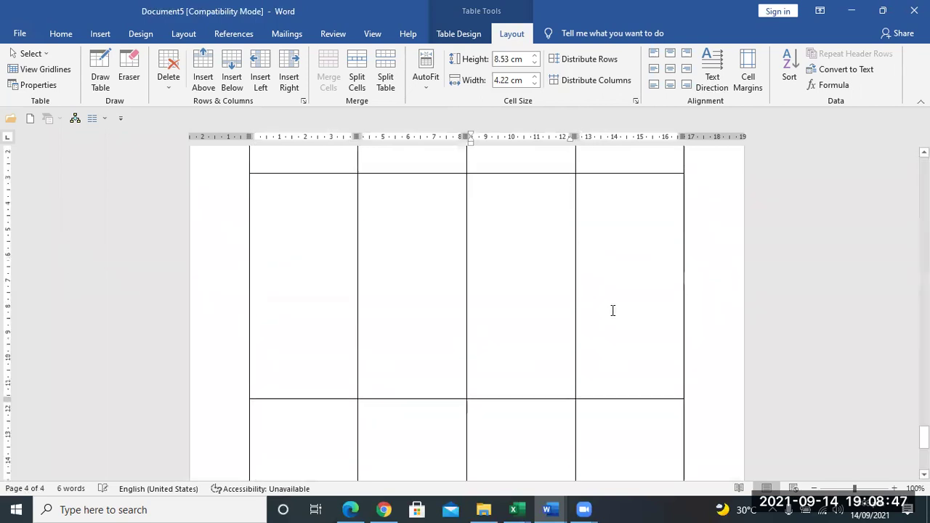
{"action": "key", "text": "Tab"}
{"action": "key", "text": "Tab"}
{"action": "key", "text": "Tab"}
{"action": "key", "text": "Tab"}
{"action": "key", "text": "Tab"}
{"action": "key", "text": "Tab"}
{"action": "key", "text": "Tab"}
{"action": "key", "text": "Tab"}
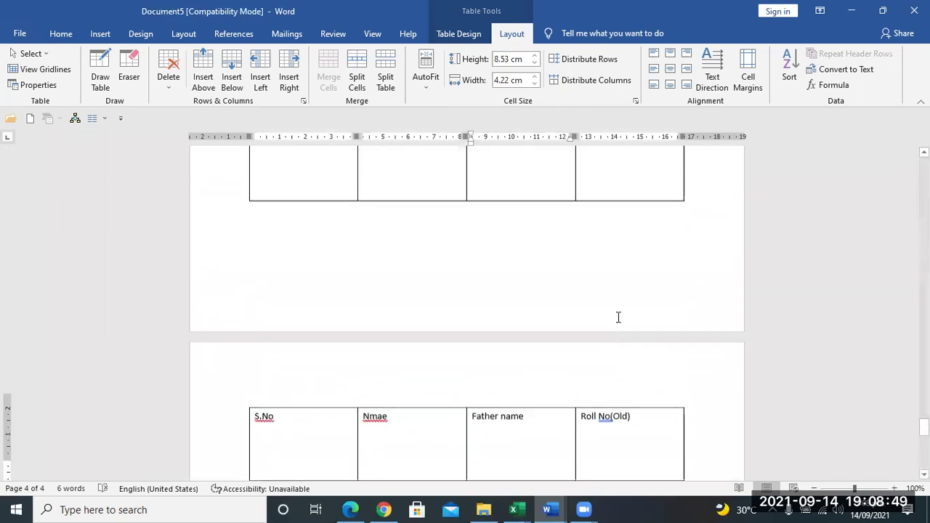
{"action": "key", "text": "Tab"}
{"action": "key", "text": "Tab"}
{"action": "key", "text": "Tab"}
{"action": "key", "text": "Tab"}
{"action": "key", "text": "Tab"}
{"action": "scroll", "coordinate": [619, 317], "scroll_direction": "down", "scroll_amount": 3}
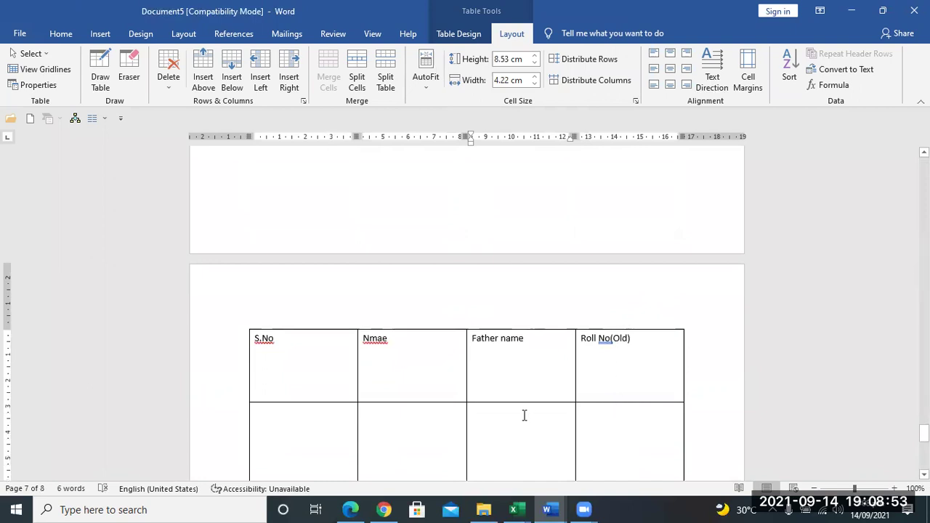
Convert the table to tab-separated text, then undo it with Ctrl+Z to restore the bordered table
{"action": "left_click", "coordinate": [848, 76]}
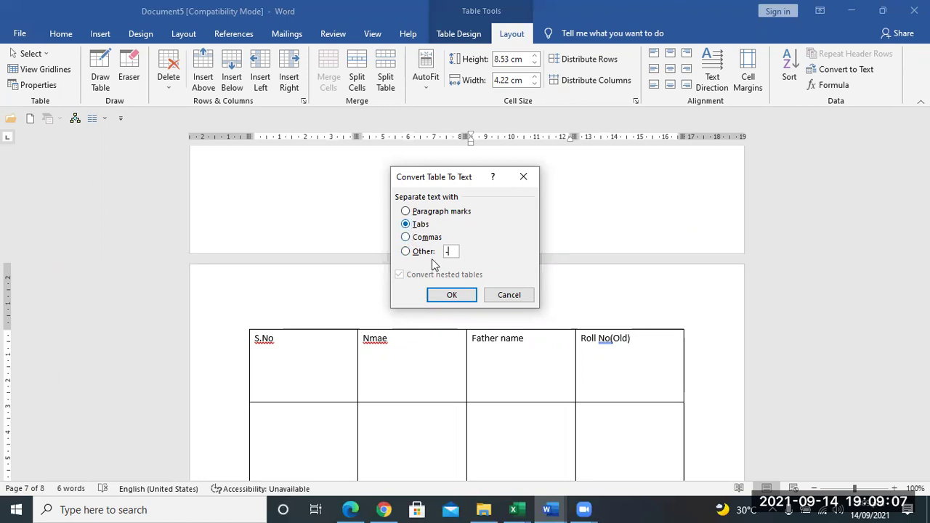
{"action": "left_click", "coordinate": [450, 294]}
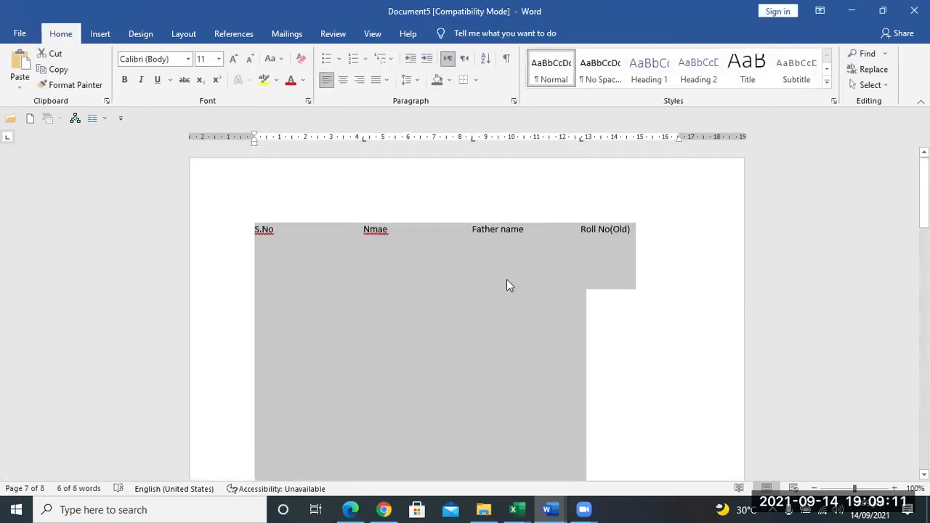
{"action": "left_click", "coordinate": [637, 243]}
{"action": "key", "text": "Home"}
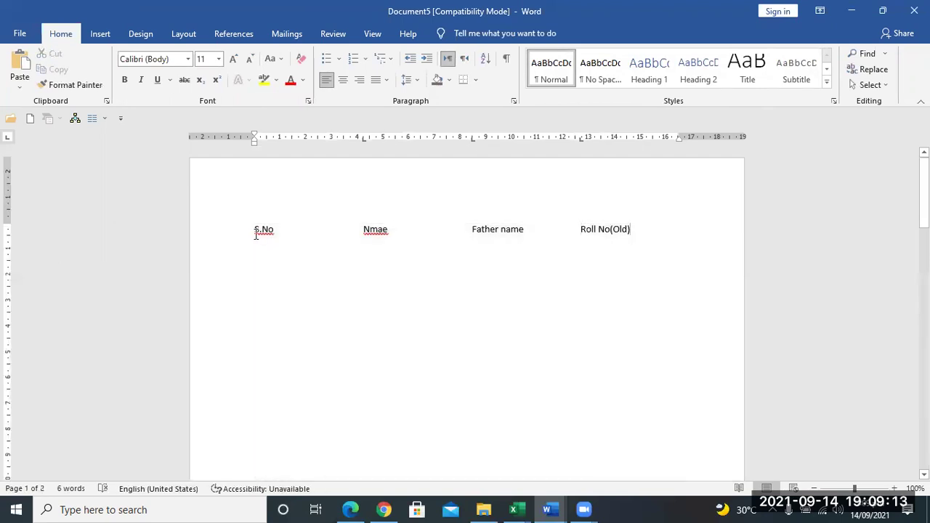
{"action": "left_click", "coordinate": [199, 234]}
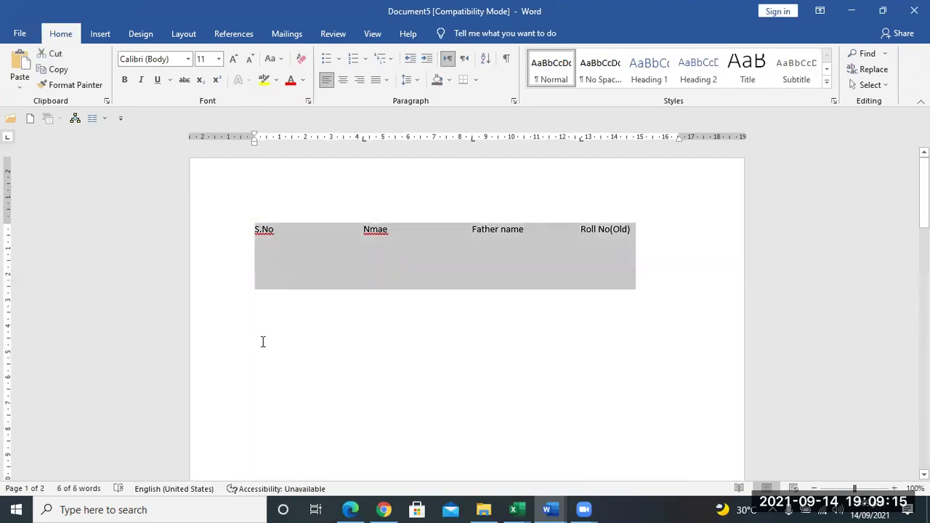
{"action": "key", "text": "ctrl+z"}
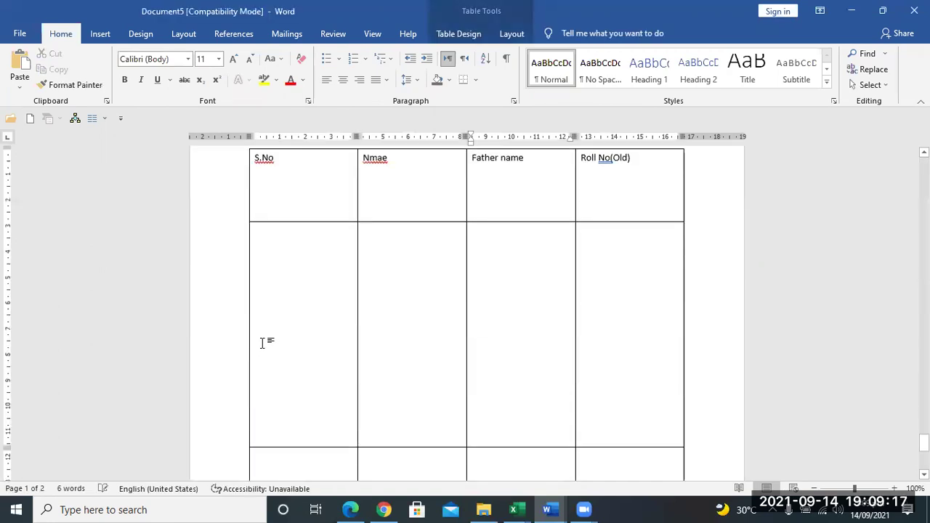
Enter the serial number 2 into the first two S.No data cells
{"action": "left_click", "coordinate": [512, 33]}
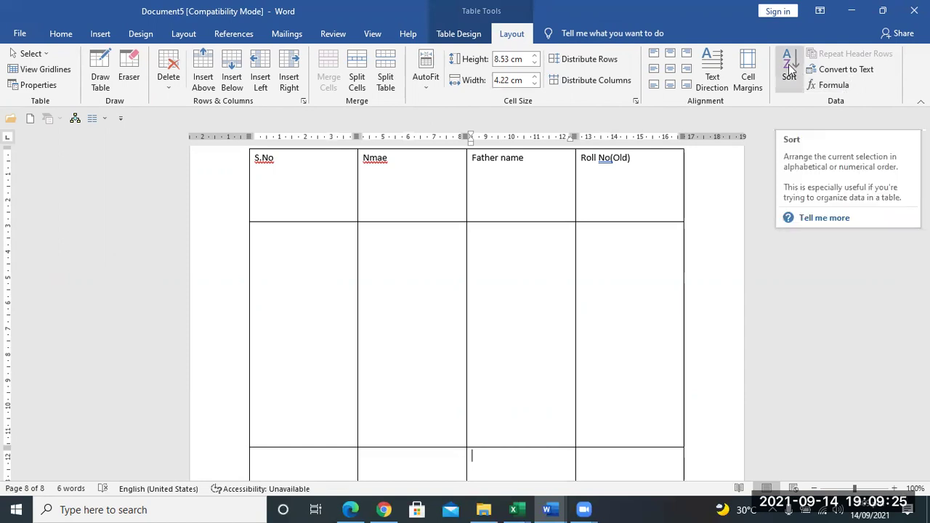
{"action": "left_click", "coordinate": [324, 276]}
{"action": "type", "text": "2"}
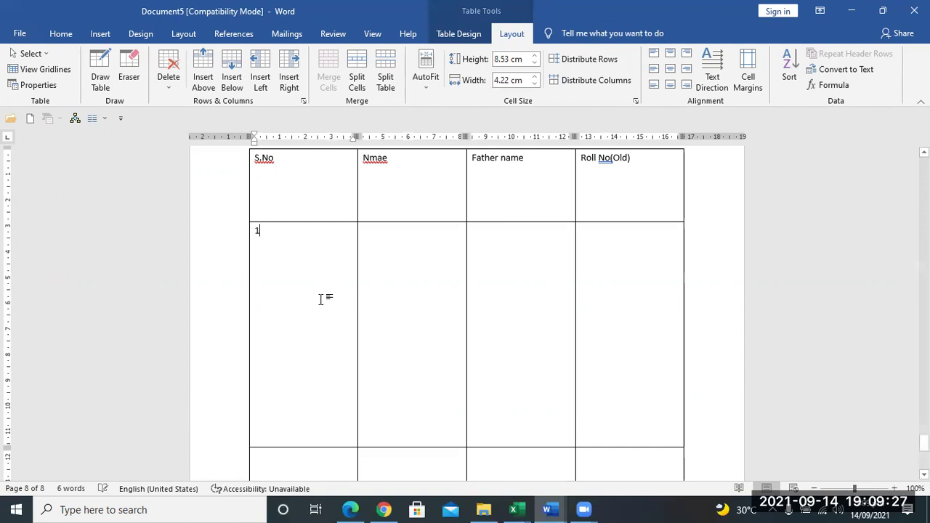
{"action": "scroll", "coordinate": [317, 305], "scroll_direction": "down", "scroll_amount": 3}
{"action": "left_click", "coordinate": [297, 399]}
{"action": "type", "text": "2"}
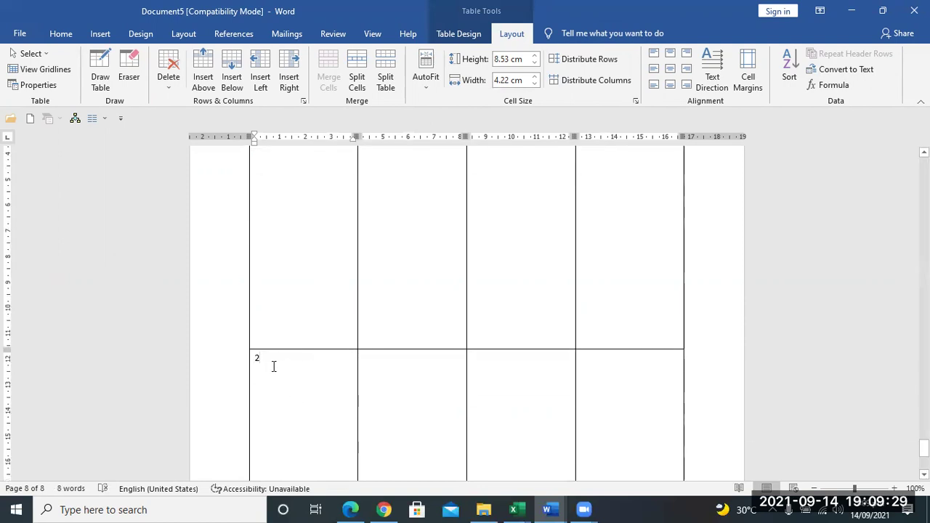
{"action": "left_click_drag", "start_coordinate": [270, 363], "coordinate": [252, 360]}
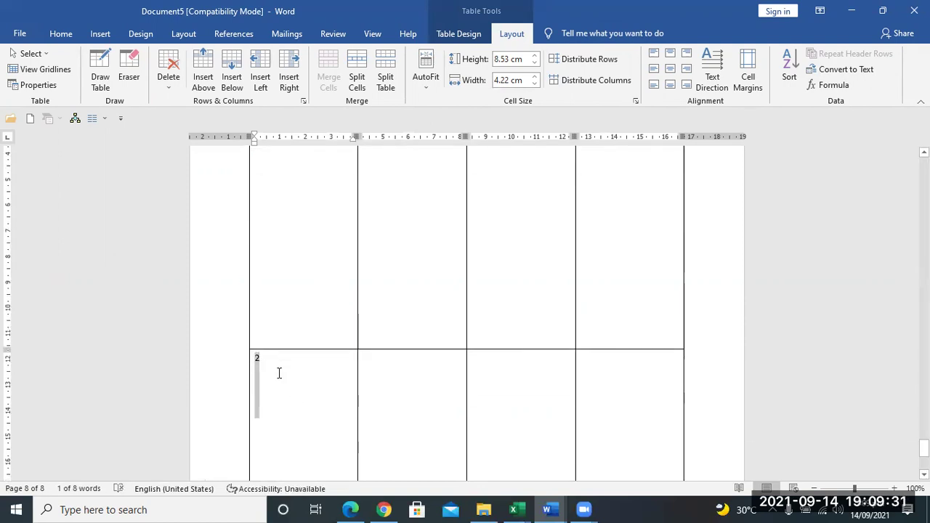
{"action": "left_click", "coordinate": [278, 373]}
Add one more row at the end of the table
{"action": "scroll", "coordinate": [299, 391], "scroll_direction": "down", "scroll_amount": 4}
{"action": "scroll", "coordinate": [295, 399], "scroll_direction": "down", "scroll_amount": 2}
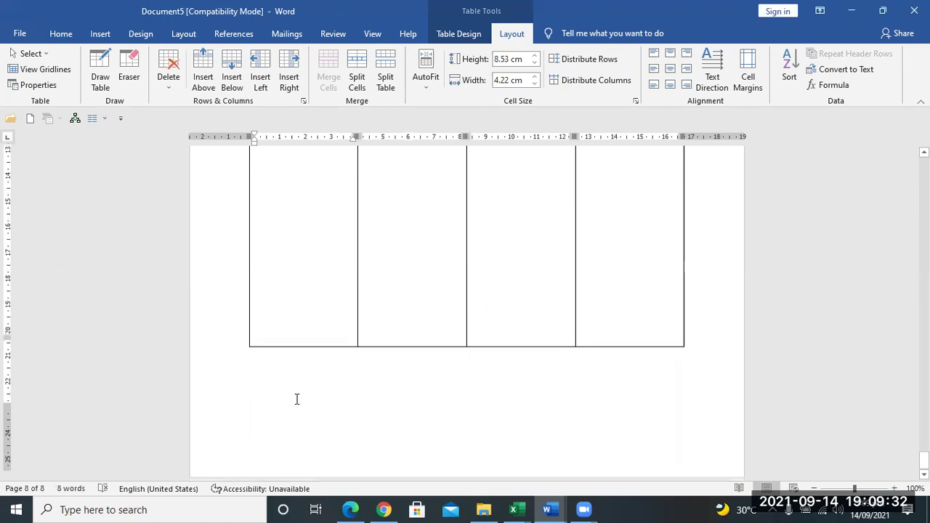
{"action": "scroll", "coordinate": [288, 345], "scroll_direction": "down", "scroll_amount": 10}
{"action": "left_click", "coordinate": [598, 366]}
{"action": "key", "text": "Tab"}
{"action": "scroll", "coordinate": [596, 367], "scroll_direction": "down", "scroll_amount": 3}
{"action": "key", "text": "Tab"}
{"action": "scroll", "coordinate": [281, 335], "scroll_direction": "up", "scroll_amount": 1}
{"action": "scroll", "coordinate": [280, 335], "scroll_direction": "up", "scroll_amount": 1}
{"action": "left_click", "coordinate": [282, 325]}
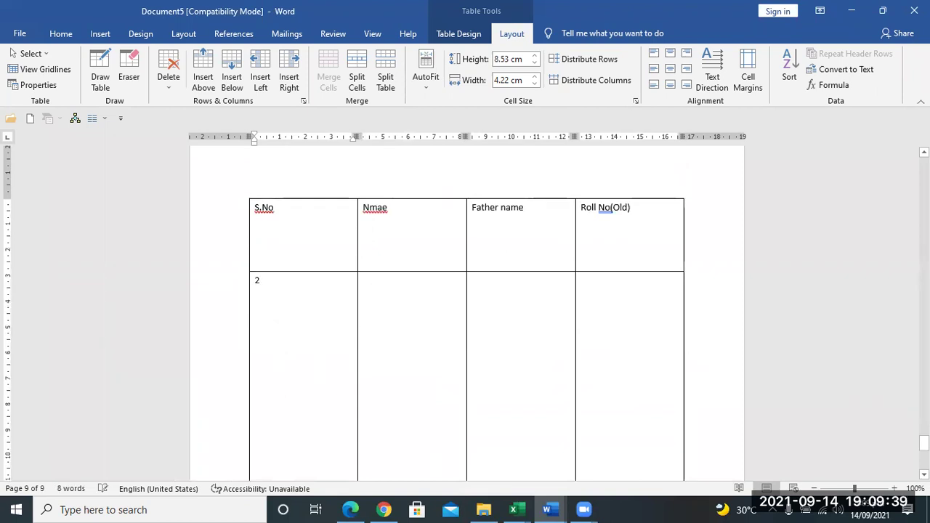
Select the whole S.No column from its header down to the last row
{"action": "scroll", "coordinate": [339, 351], "scroll_direction": "up", "scroll_amount": 5}
{"action": "scroll", "coordinate": [449, 318], "scroll_direction": "down", "scroll_amount": 6}
{"action": "scroll", "coordinate": [325, 241], "scroll_direction": "up", "scroll_amount": 4}
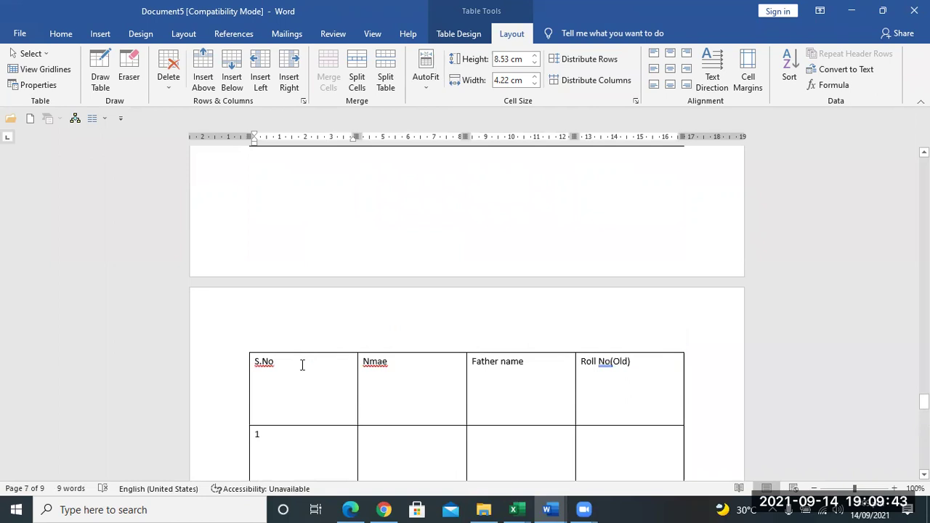
{"action": "scroll", "coordinate": [303, 377], "scroll_direction": "up", "scroll_amount": 9}
{"action": "scroll", "coordinate": [303, 376], "scroll_direction": "up", "scroll_amount": 9}
{"action": "scroll", "coordinate": [303, 376], "scroll_direction": "up", "scroll_amount": 9}
{"action": "scroll", "coordinate": [303, 375], "scroll_direction": "up", "scroll_amount": 8}
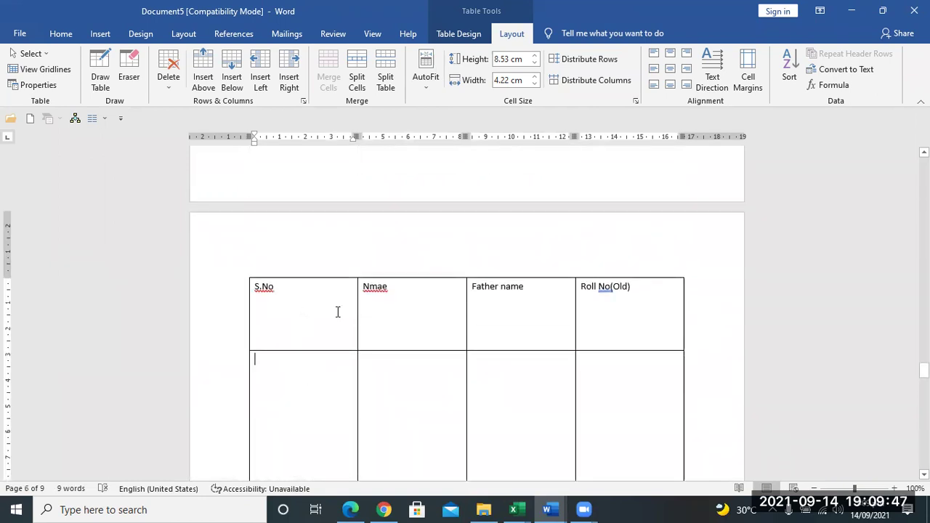
{"action": "scroll", "coordinate": [338, 312], "scroll_direction": "up", "scroll_amount": 5}
{"action": "scroll", "coordinate": [357, 278], "scroll_direction": "up", "scroll_amount": 5}
{"action": "scroll", "coordinate": [357, 278], "scroll_direction": "up", "scroll_amount": 4}
{"action": "scroll", "coordinate": [334, 276], "scroll_direction": "up", "scroll_amount": 5}
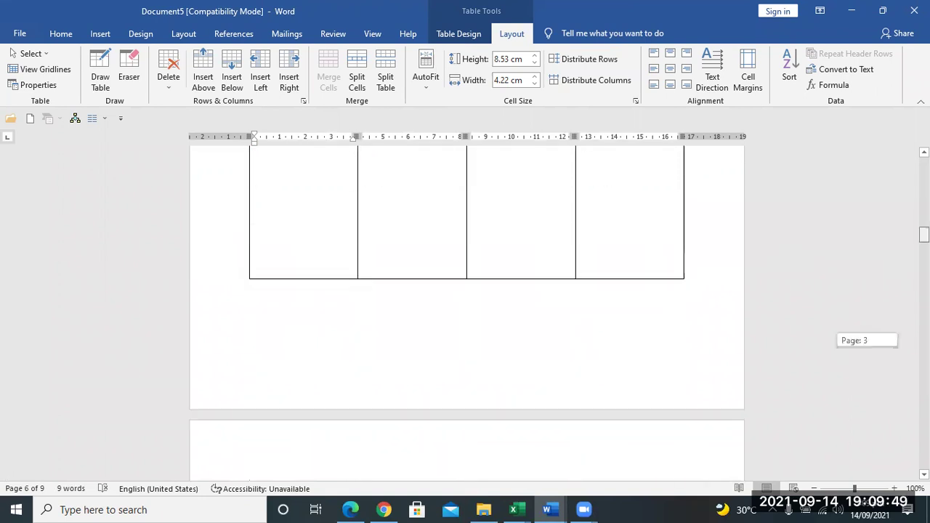
{"action": "scroll", "coordinate": [334, 276], "scroll_direction": "down", "scroll_amount": 4}
{"action": "left_click", "coordinate": [328, 262]}
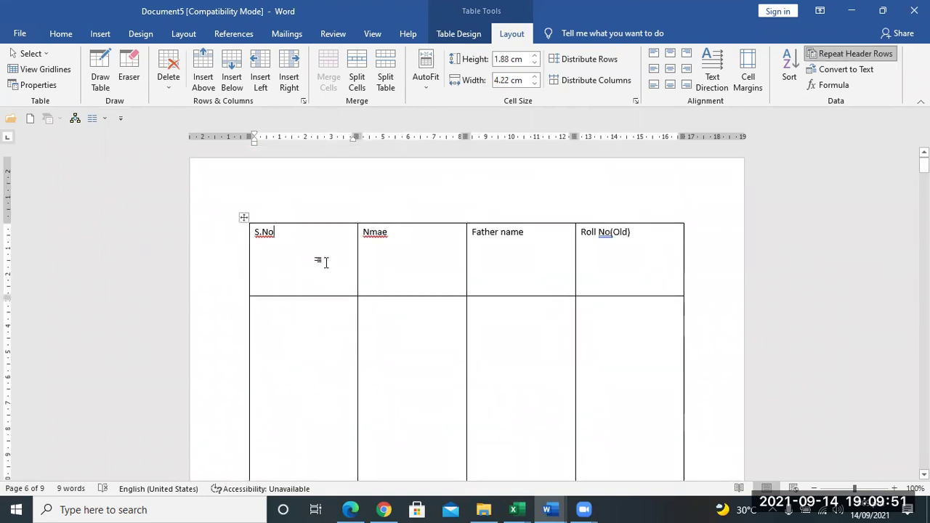
{"action": "left_click_drag", "start_coordinate": [324, 260], "coordinate": [299, 509]}
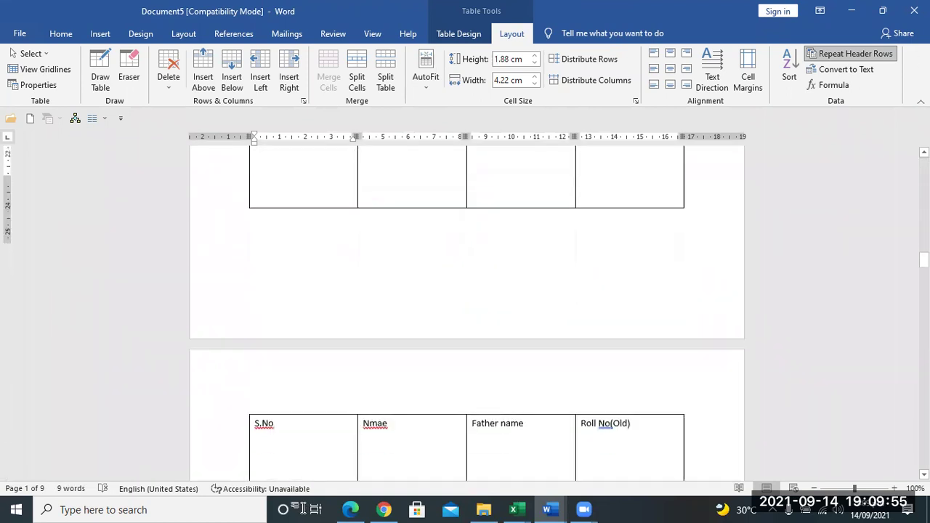
{"action": "scroll", "coordinate": [465, 312], "scroll_direction": "down", "scroll_amount": 3}
{"action": "left_click_drag", "start_coordinate": [302, 508], "coordinate": [302, 508]}
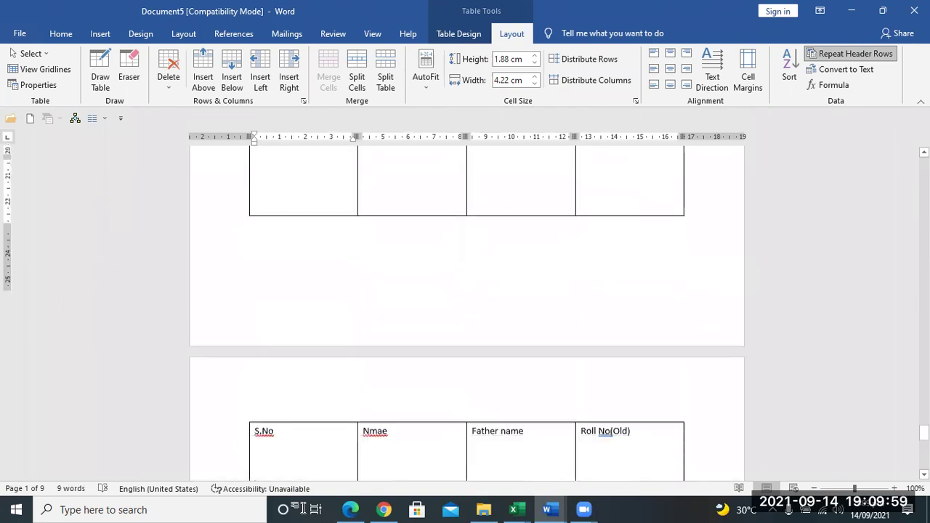
{"action": "left_click_drag", "start_coordinate": [302, 508], "coordinate": [332, 502]}
Sort the table by S.No as Number, using Paragraphs, in ascending order
{"action": "left_click", "coordinate": [790, 69]}
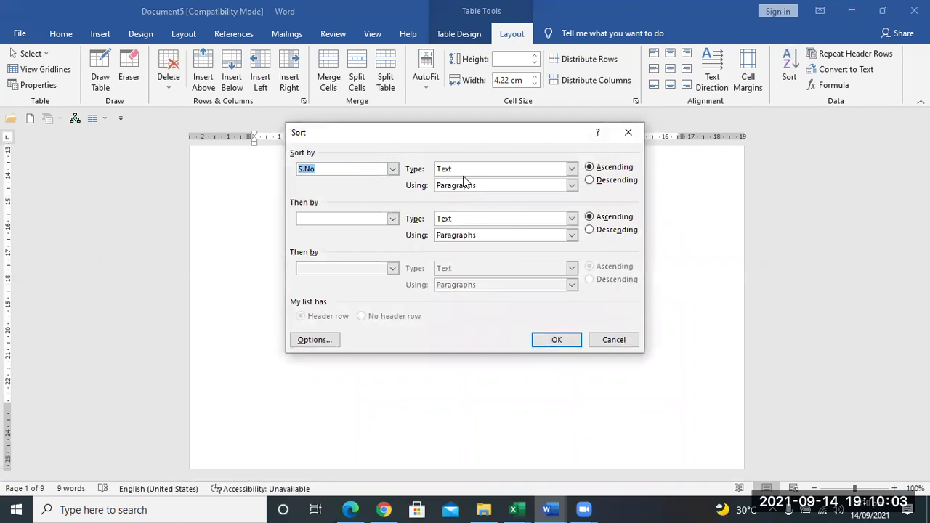
{"action": "left_click", "coordinate": [484, 171]}
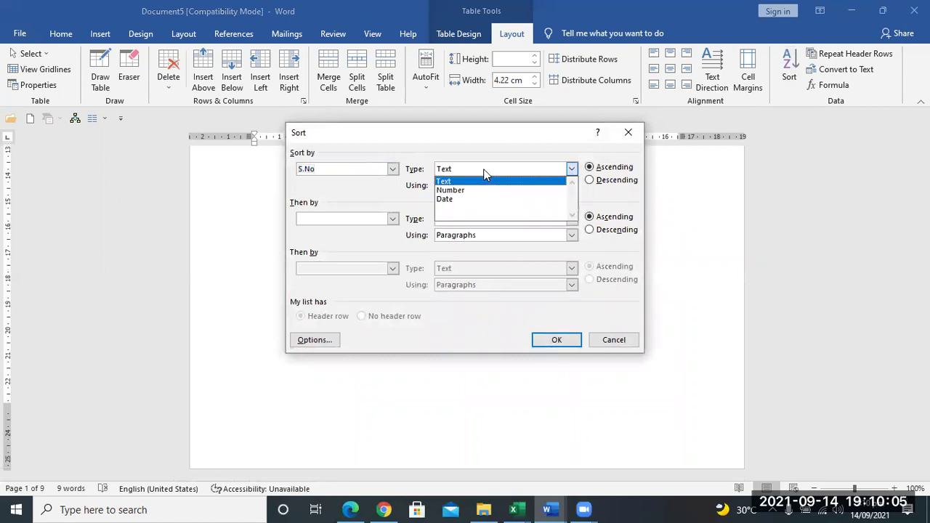
{"action": "left_click", "coordinate": [476, 190]}
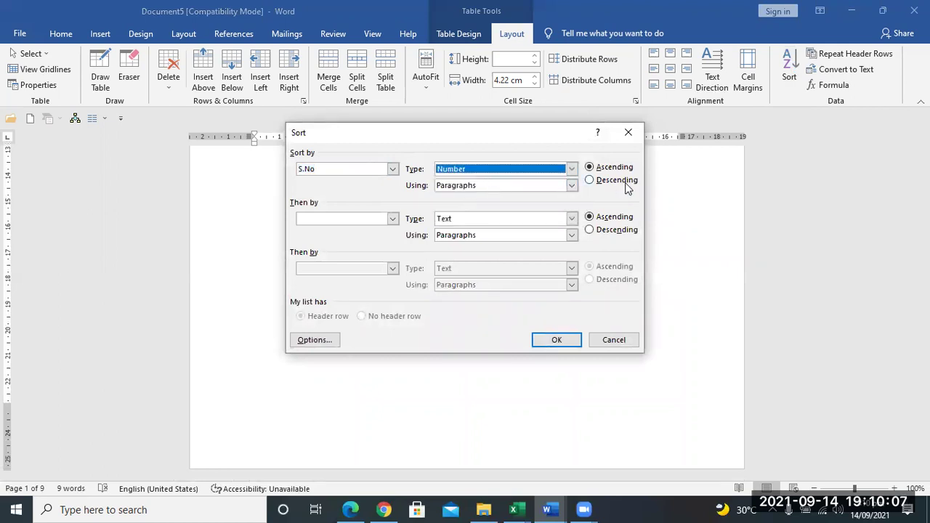
{"action": "left_click", "coordinate": [573, 187]}
{"action": "left_click", "coordinate": [573, 187]}
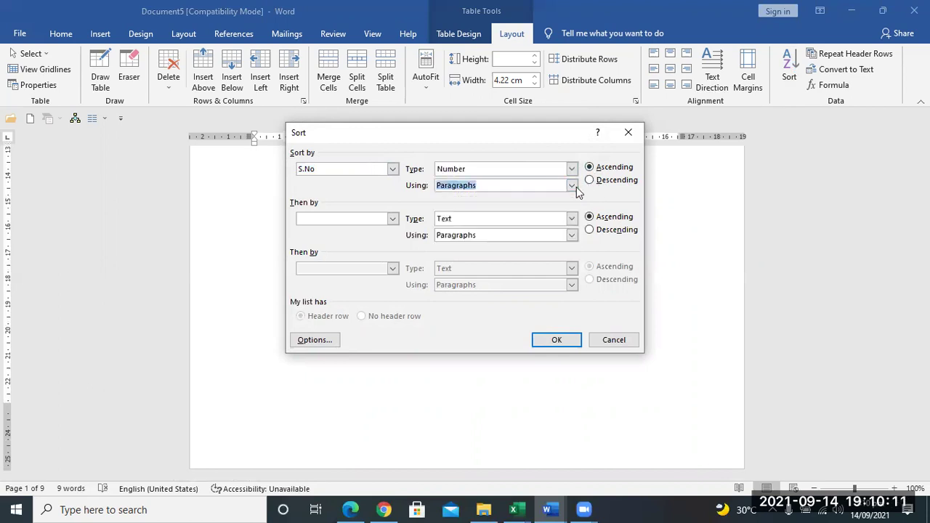
{"action": "left_click", "coordinate": [552, 344]}
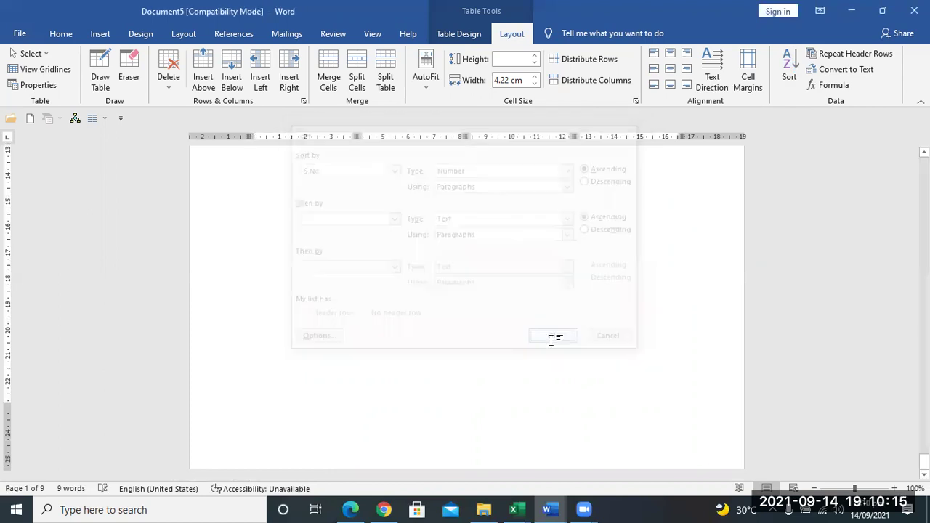
Scroll through the table to check the rows are now in S.No order
{"action": "scroll", "coordinate": [494, 314], "scroll_direction": "up", "scroll_amount": 5}
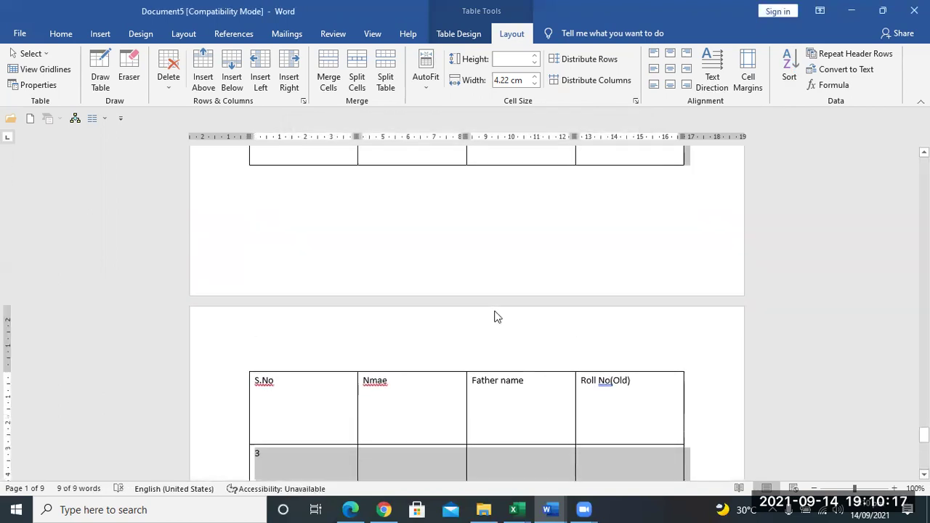
{"action": "scroll", "coordinate": [494, 314], "scroll_direction": "down", "scroll_amount": 3}
{"action": "scroll", "coordinate": [494, 317], "scroll_direction": "down", "scroll_amount": 2}
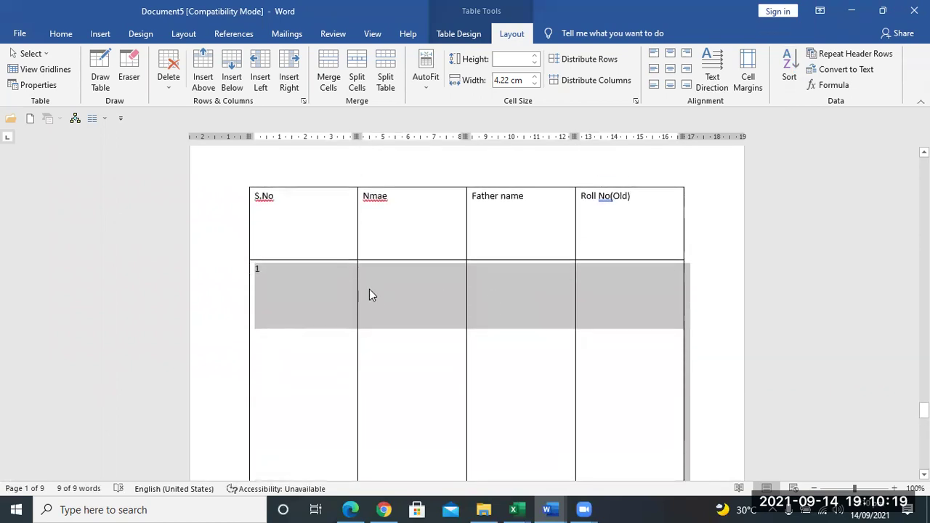
{"action": "scroll", "coordinate": [369, 293], "scroll_direction": "down", "scroll_amount": 5}
{"action": "scroll", "coordinate": [339, 260], "scroll_direction": "down", "scroll_amount": 5}
{"action": "scroll", "coordinate": [334, 315], "scroll_direction": "down", "scroll_amount": 4}
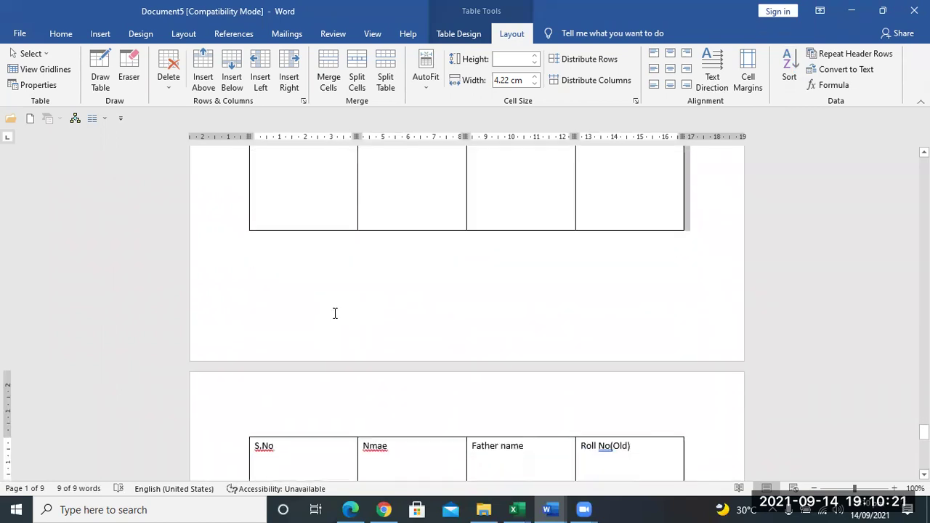
{"action": "scroll", "coordinate": [324, 363], "scroll_direction": "down", "scroll_amount": 2}
{"action": "scroll", "coordinate": [325, 363], "scroll_direction": "down", "scroll_amount": 2}
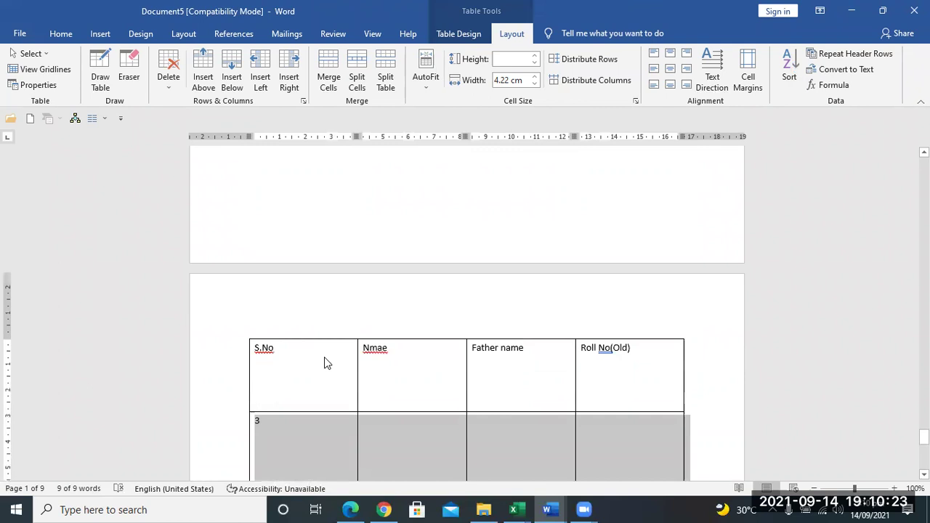
{"action": "scroll", "coordinate": [324, 356], "scroll_direction": "up", "scroll_amount": 5}
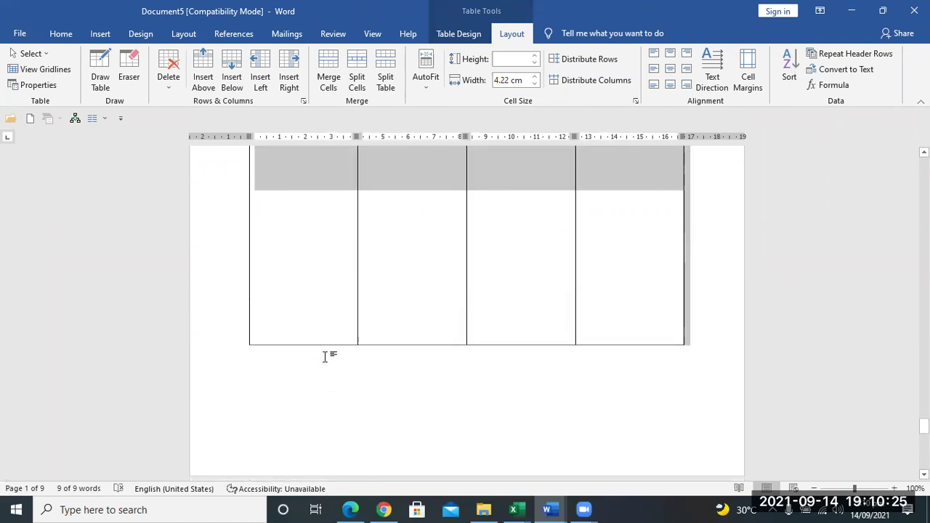
{"action": "scroll", "coordinate": [324, 356], "scroll_direction": "up", "scroll_amount": 5}
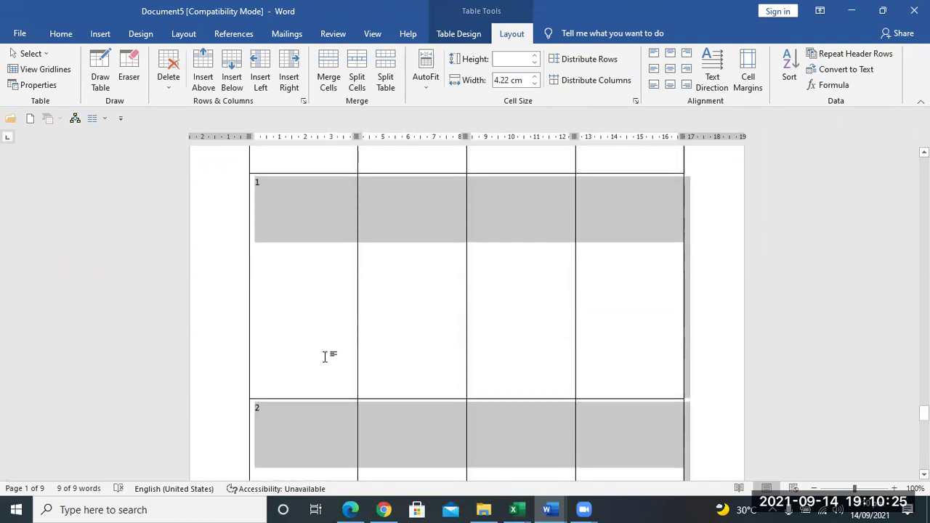
{"action": "left_click", "coordinate": [828, 87]}
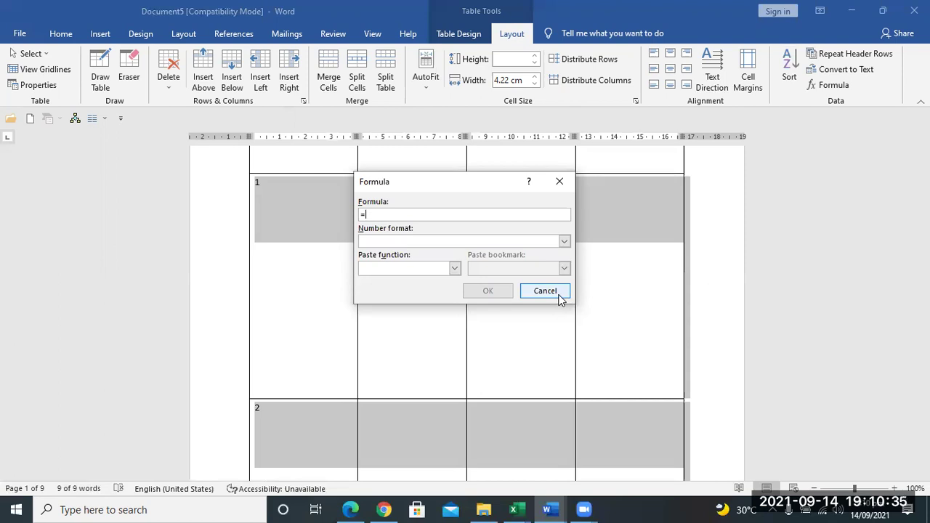
{"action": "left_click", "coordinate": [545, 291]}
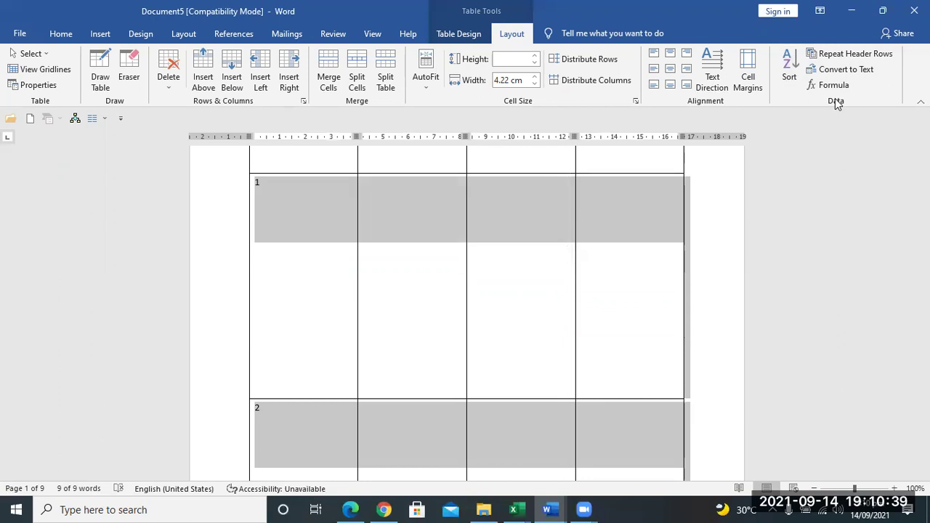
{"action": "left_click", "coordinate": [463, 38]}
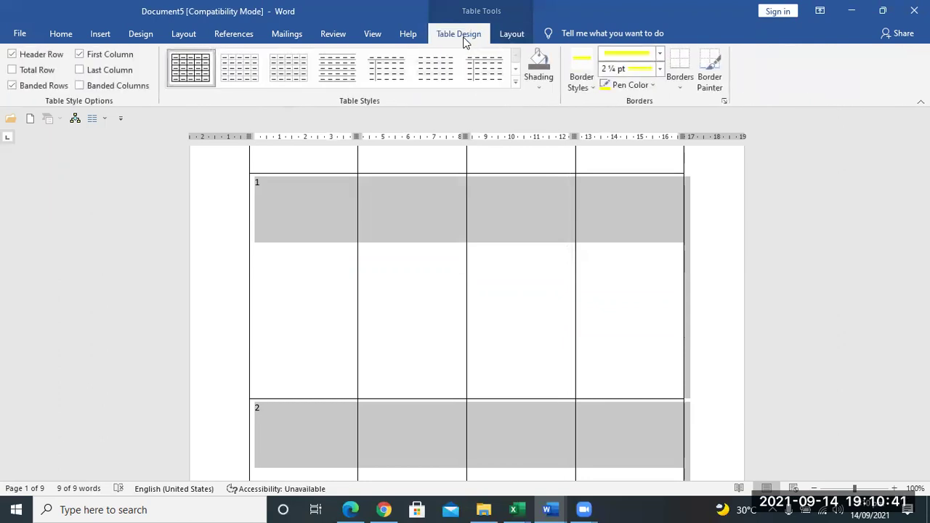
{"action": "left_click", "coordinate": [512, 37]}
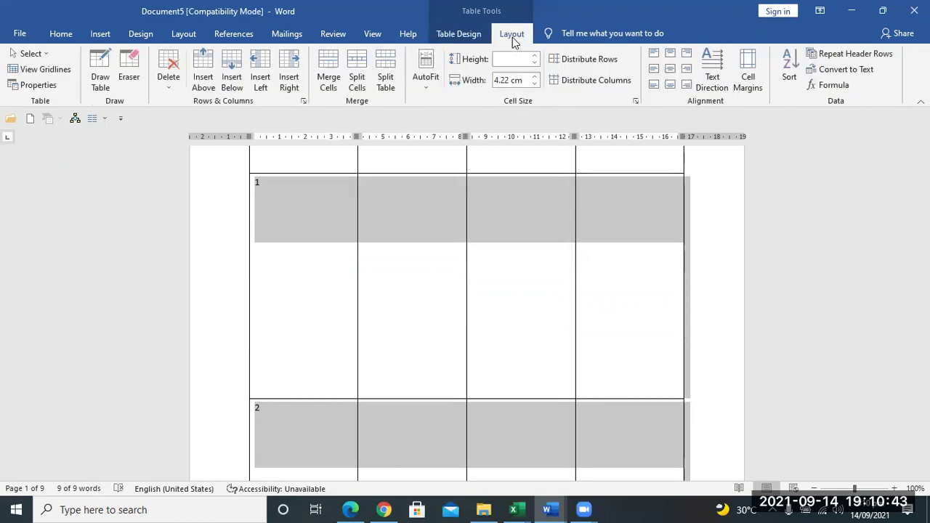
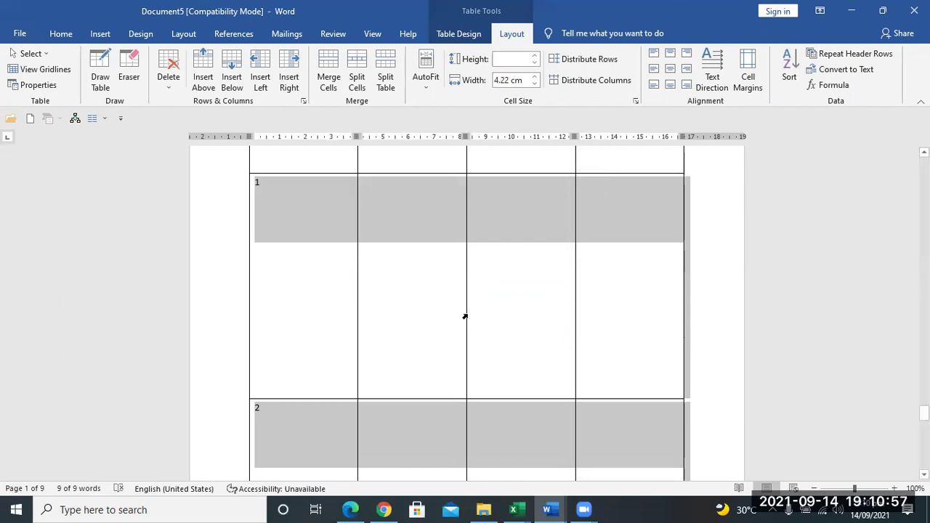
Set the table's cells to Center vertical alignment, then review the Column and Row settings
{"action": "left_click", "coordinate": [33, 85]}
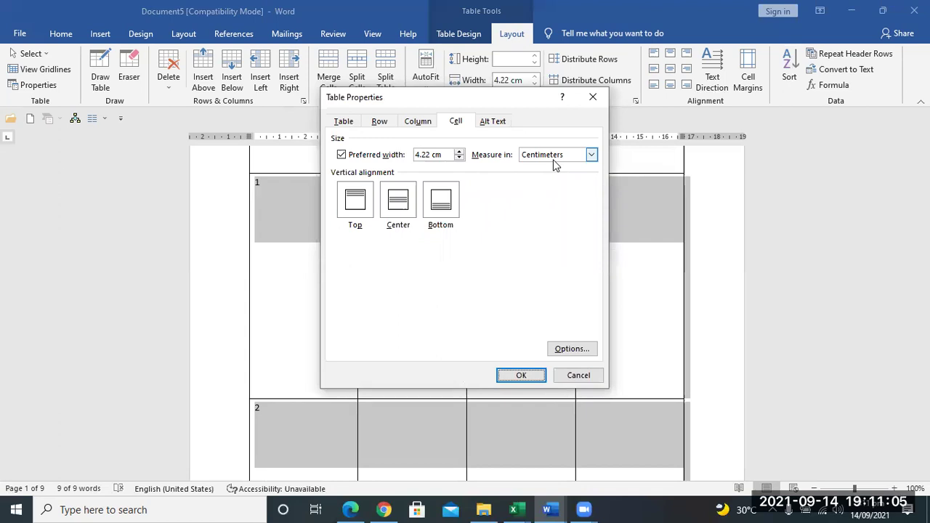
{"action": "left_click", "coordinate": [400, 207]}
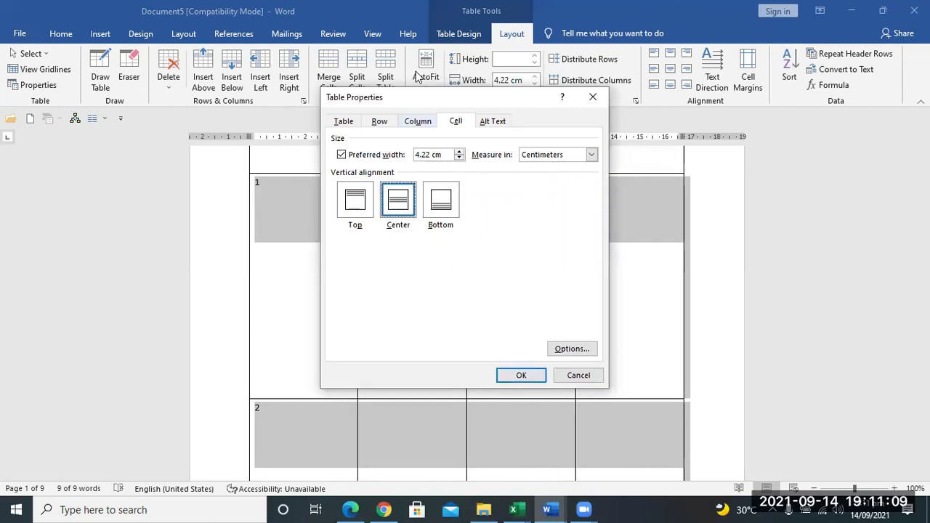
{"action": "left_click", "coordinate": [420, 121]}
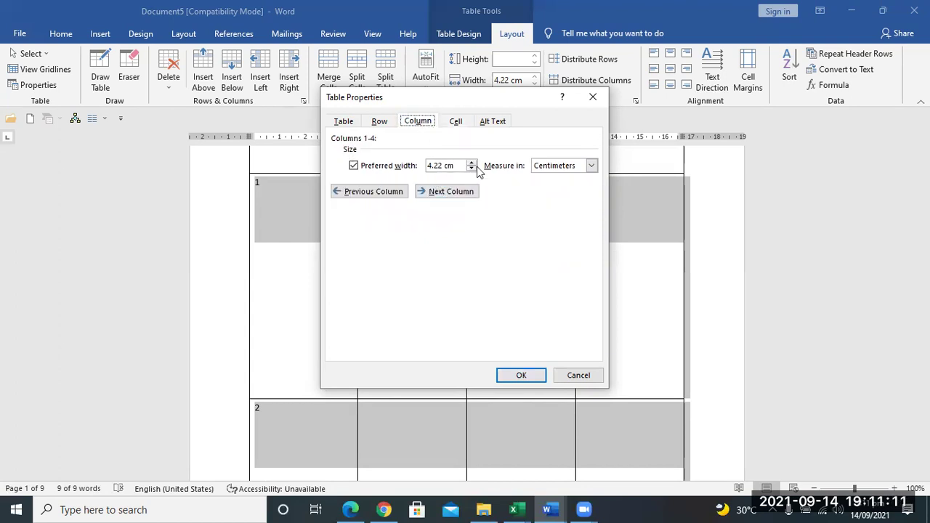
{"action": "left_click", "coordinate": [379, 122]}
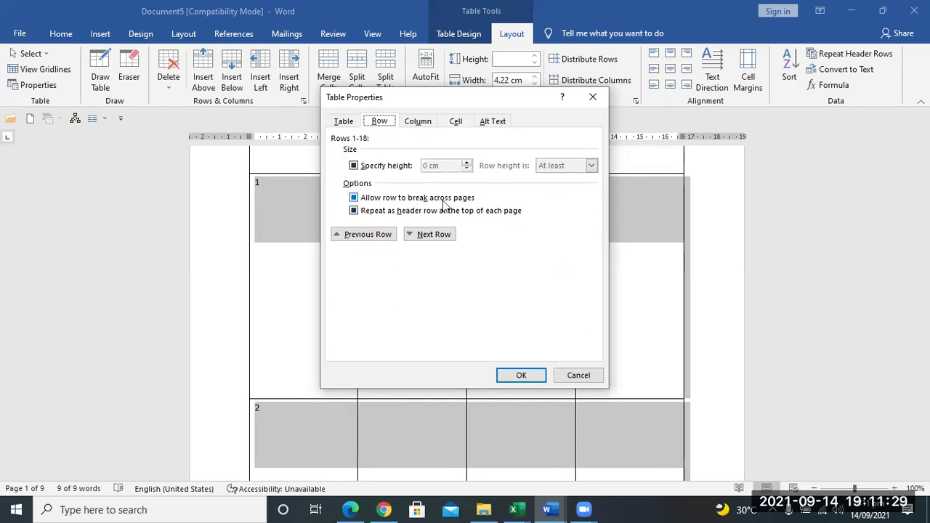
Align the table right with Around text wrapping after trying Center and Left, then open Borders and Shading
{"action": "left_click", "coordinate": [346, 124]}
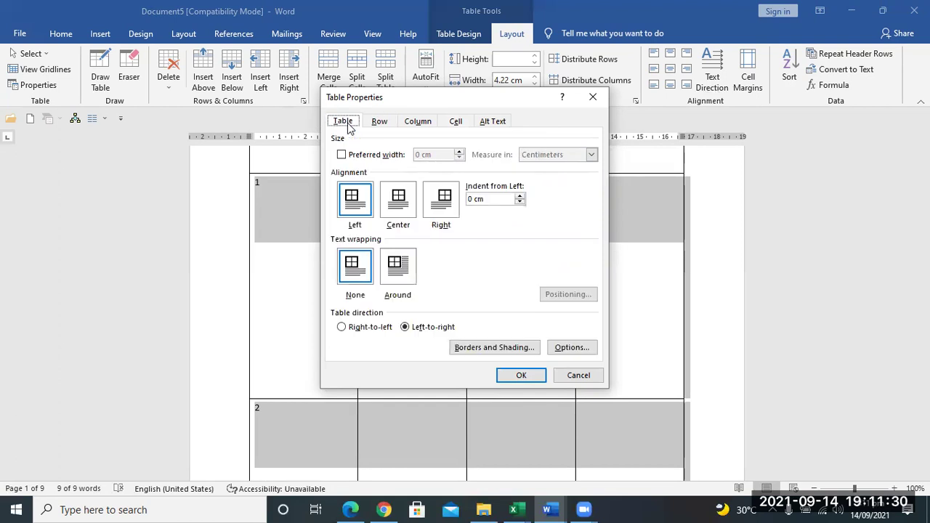
{"action": "left_click", "coordinate": [390, 157]}
{"action": "left_click", "coordinate": [390, 157]}
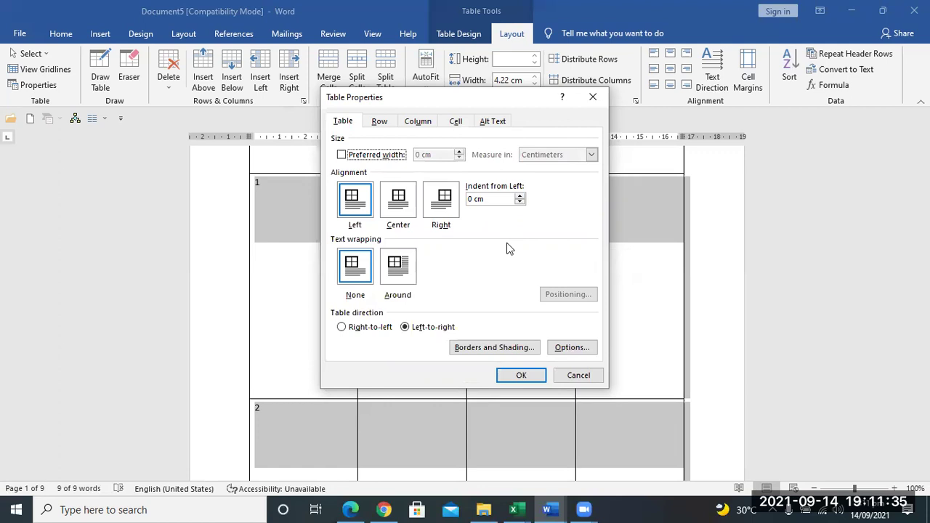
{"action": "left_click", "coordinate": [400, 210]}
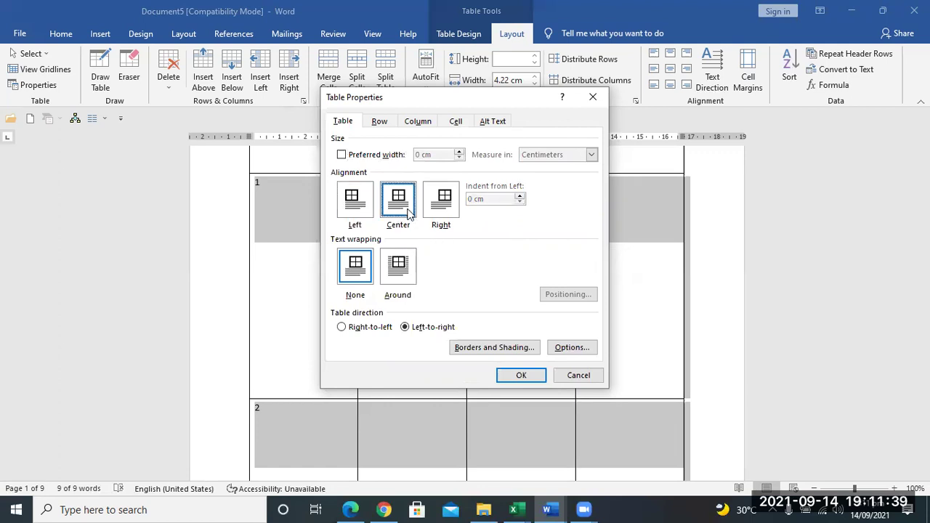
{"action": "left_click", "coordinate": [356, 204]}
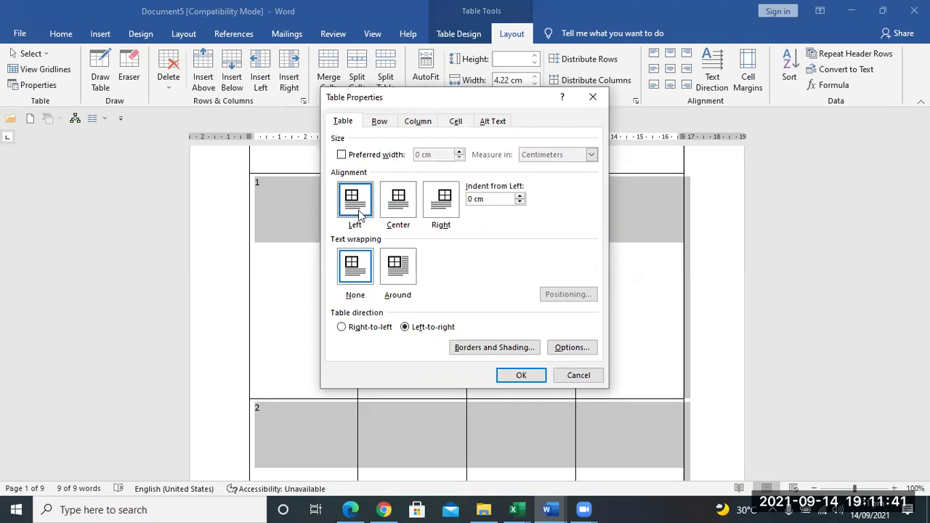
{"action": "left_click", "coordinate": [448, 210]}
{"action": "left_click", "coordinate": [402, 280]}
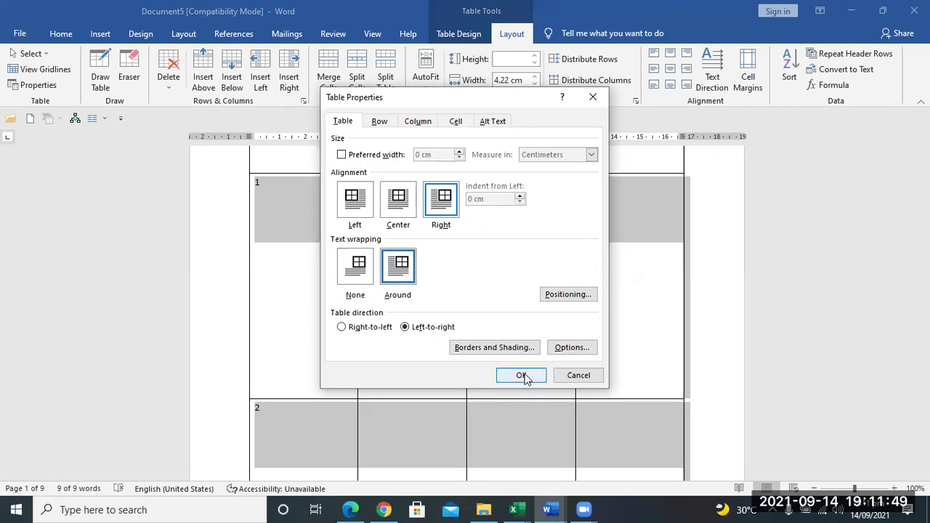
{"action": "left_click", "coordinate": [502, 348]}
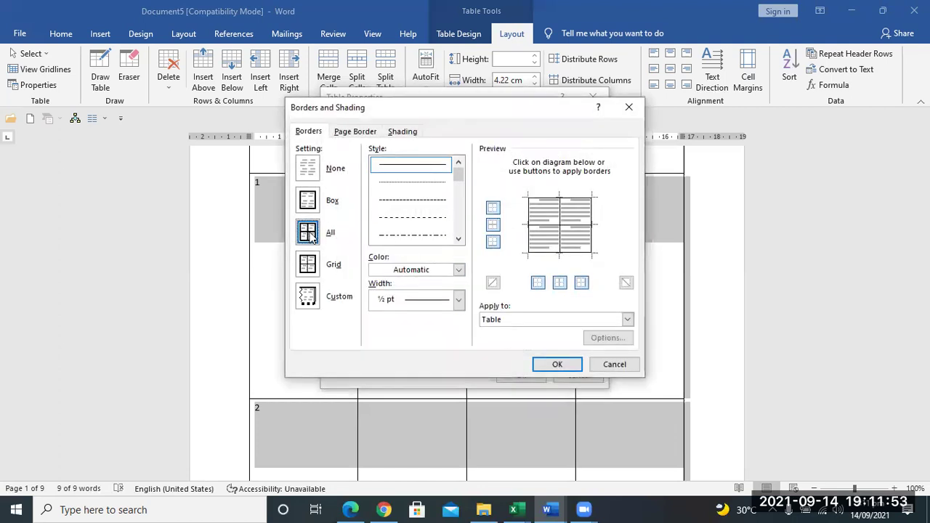
Choose red as the table's border colour
{"action": "left_click", "coordinate": [432, 269]}
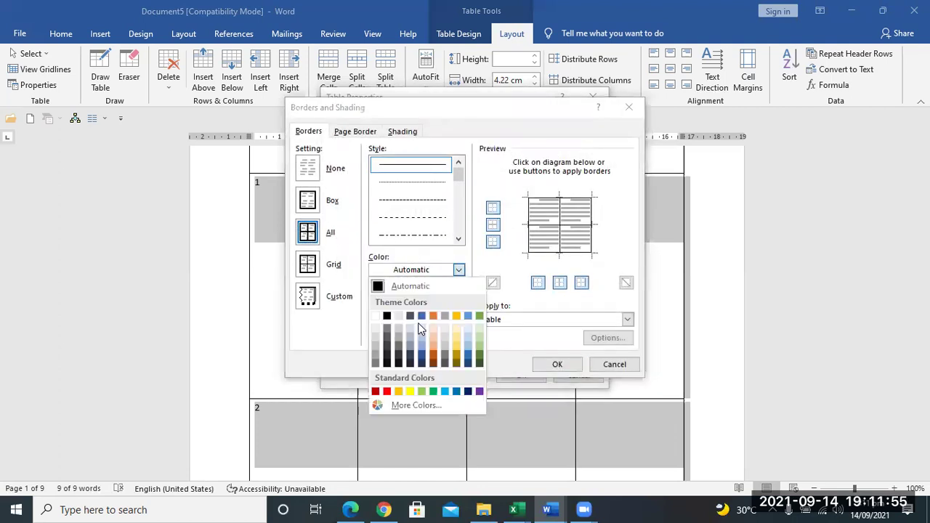
{"action": "left_click", "coordinate": [389, 392]}
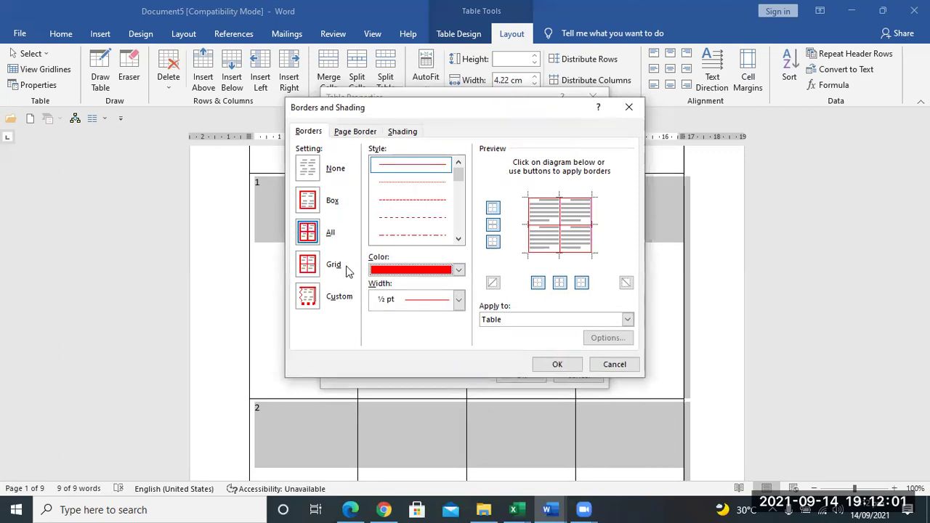
On the Shading tab, try yellow and black fills with Solid and 5% pattern styles
{"action": "left_click", "coordinate": [401, 131]}
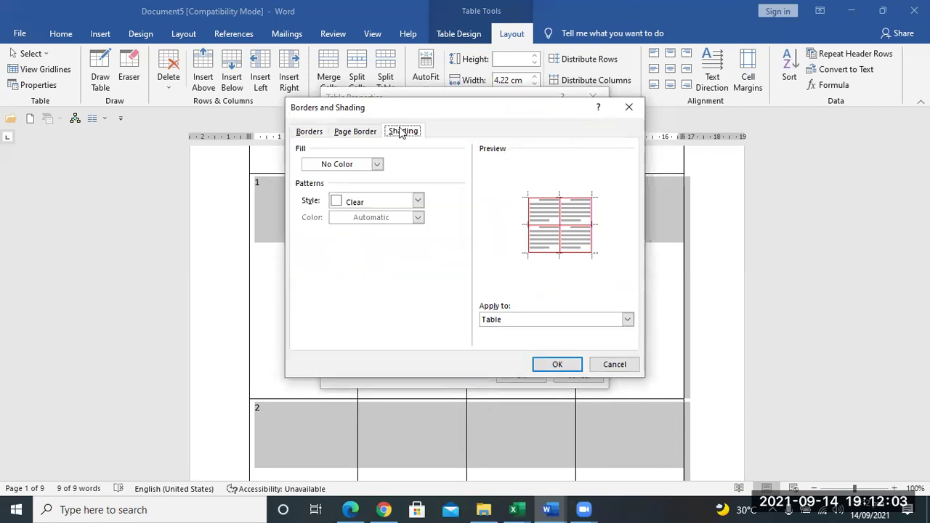
{"action": "left_click", "coordinate": [376, 164]}
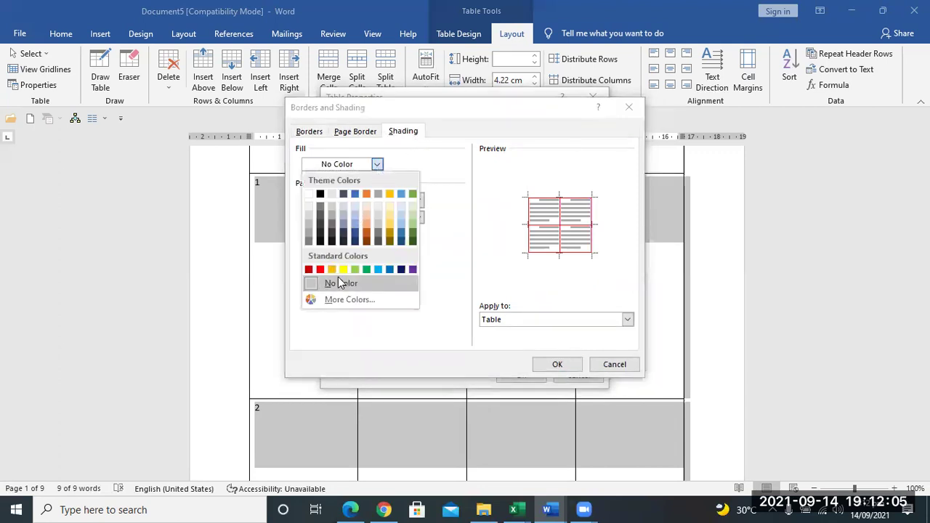
{"action": "left_click", "coordinate": [343, 269]}
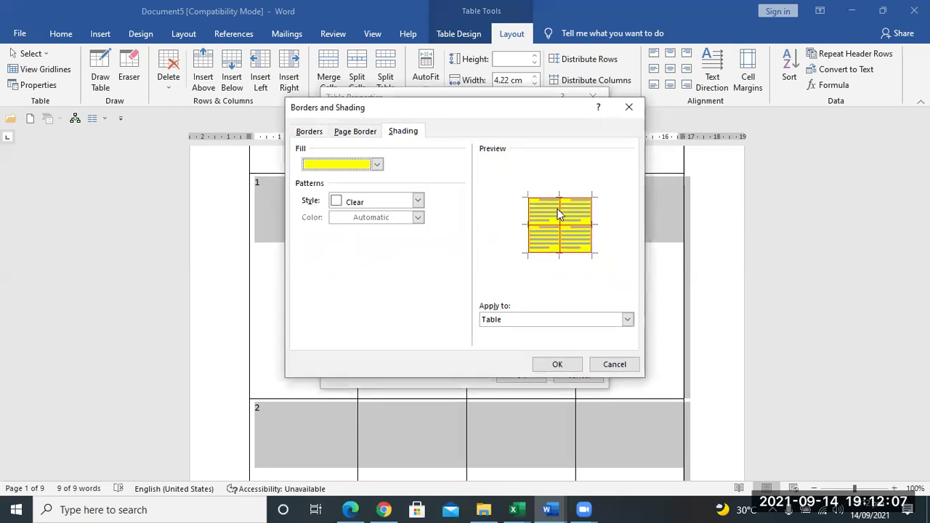
{"action": "left_click", "coordinate": [418, 201]}
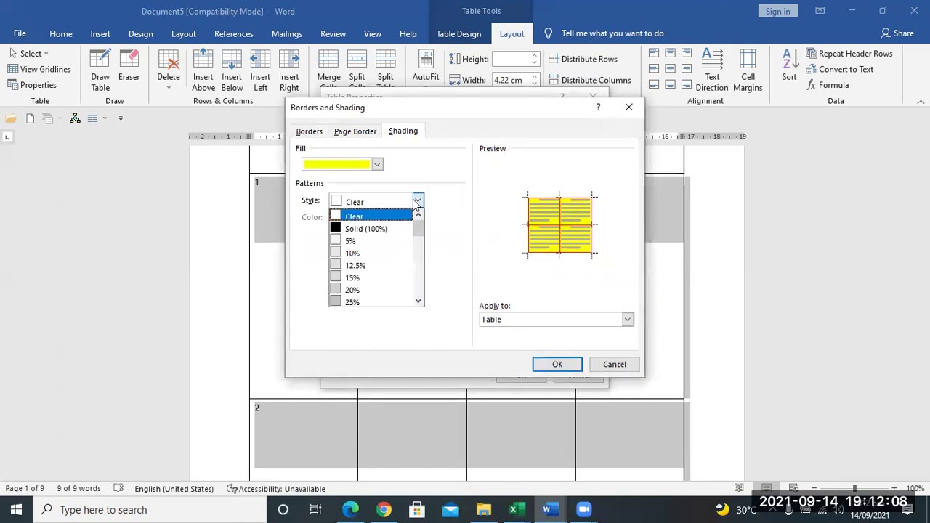
{"action": "left_click", "coordinate": [389, 231]}
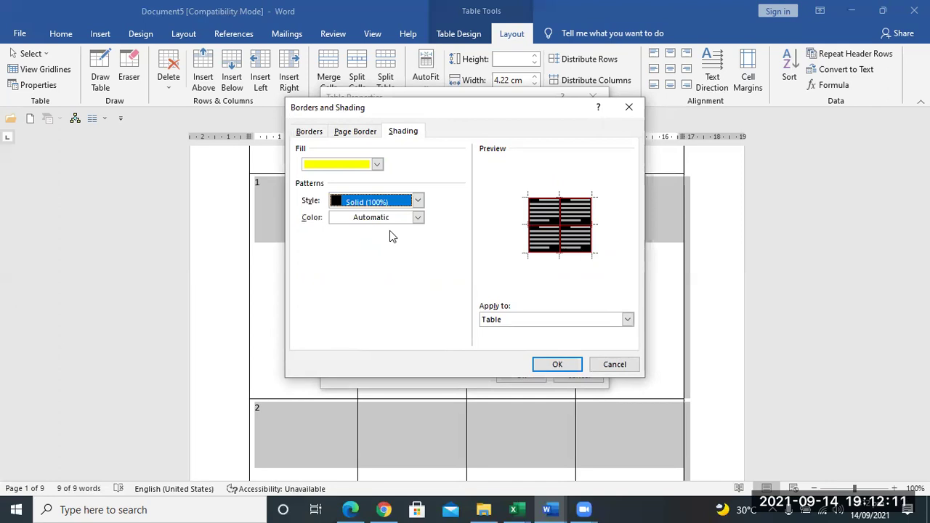
{"action": "left_click", "coordinate": [377, 165]}
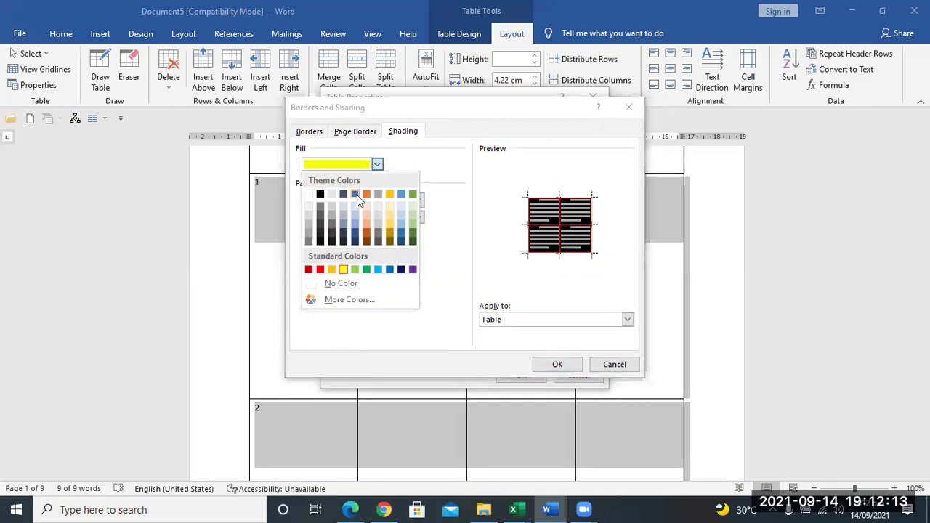
{"action": "left_click", "coordinate": [320, 195]}
{"action": "left_click", "coordinate": [380, 206]}
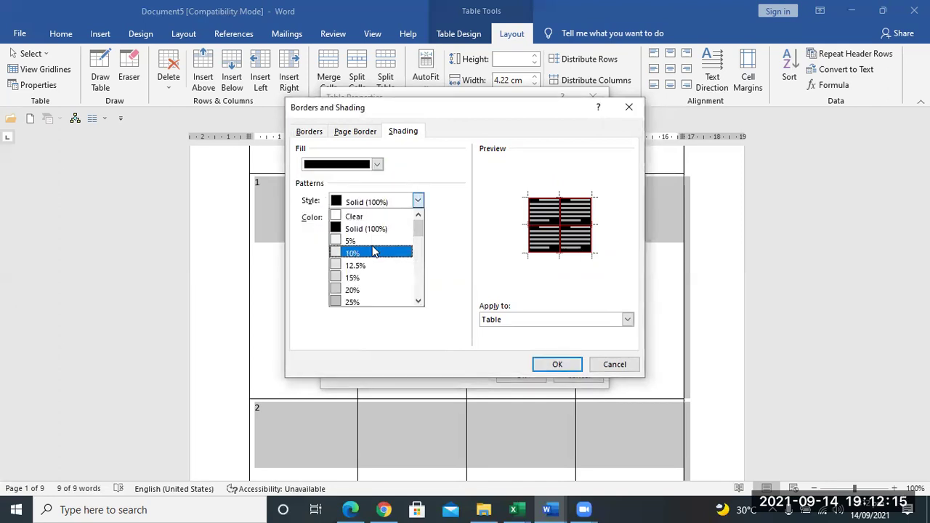
{"action": "left_click", "coordinate": [375, 243]}
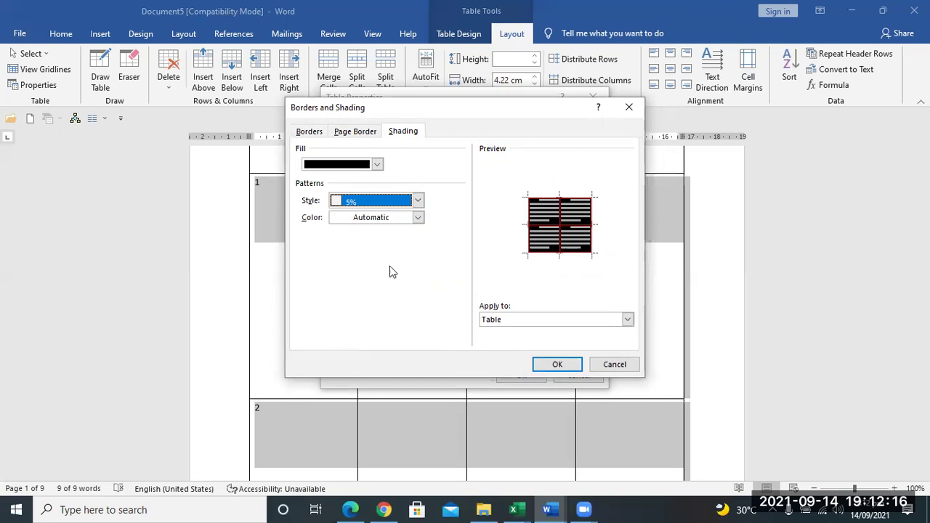
Apply an orange fill with a red 5% pattern to the whole table and confirm
{"action": "left_click", "coordinate": [377, 164]}
{"action": "left_click", "coordinate": [368, 195]}
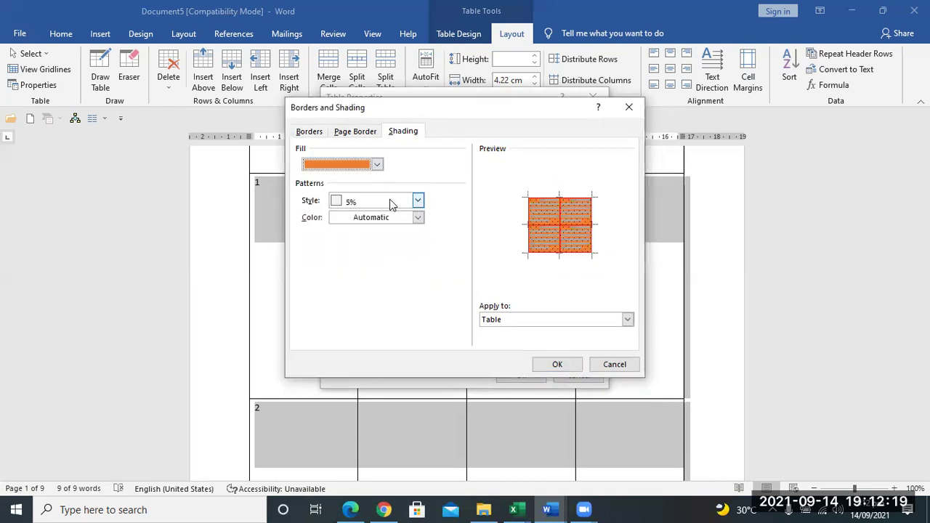
{"action": "left_click", "coordinate": [388, 219]}
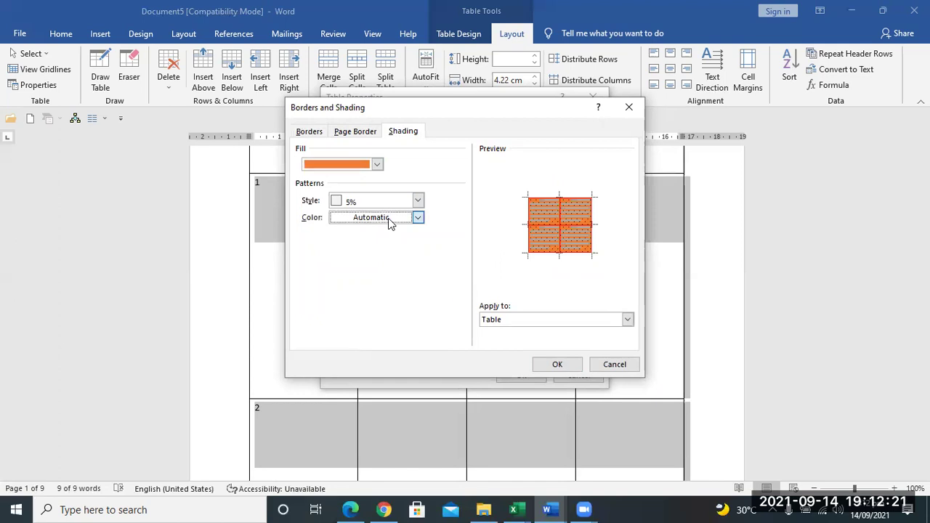
{"action": "left_click", "coordinate": [388, 218]}
{"action": "left_click", "coordinate": [388, 218]}
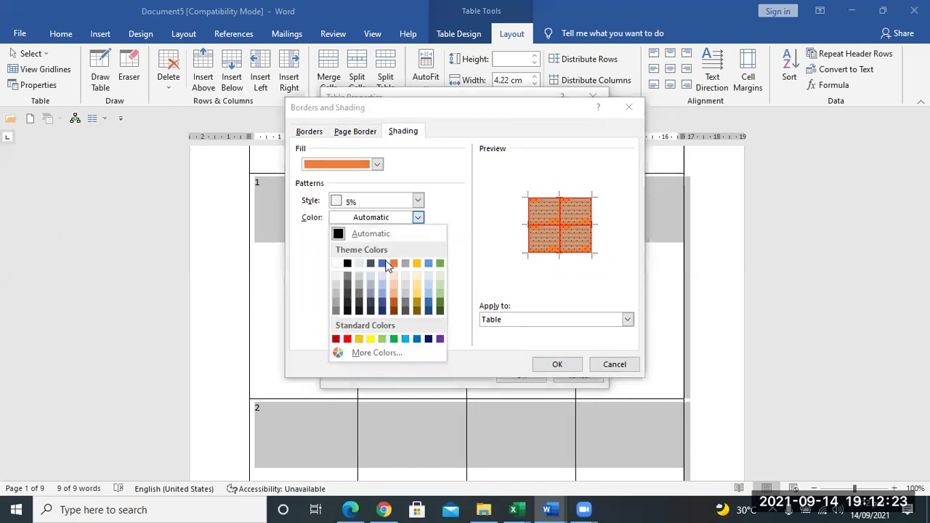
{"action": "left_click", "coordinate": [347, 339]}
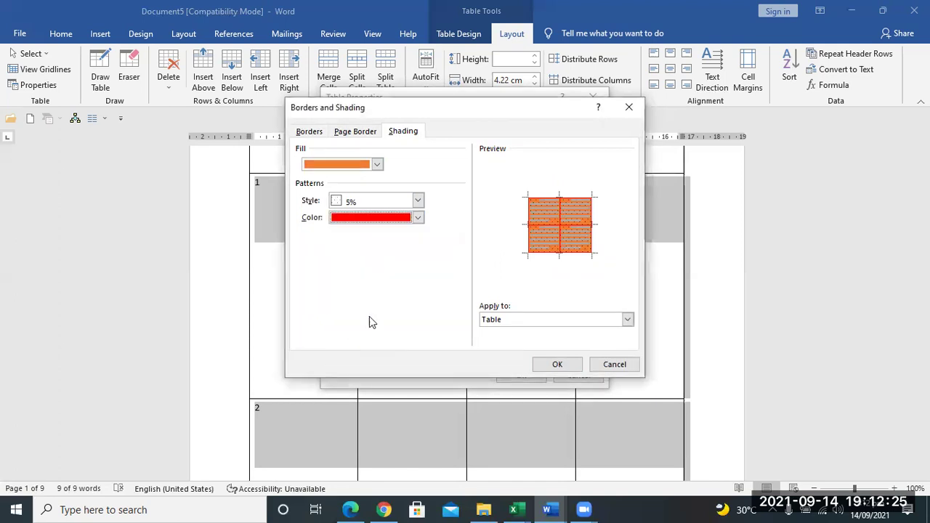
{"action": "left_click", "coordinate": [525, 320]}
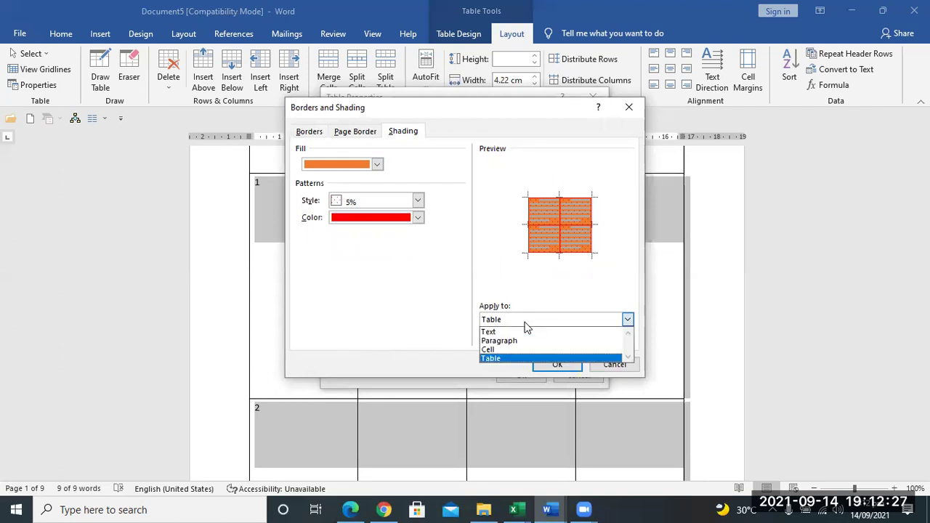
{"action": "left_click", "coordinate": [552, 358]}
{"action": "left_click", "coordinate": [555, 364]}
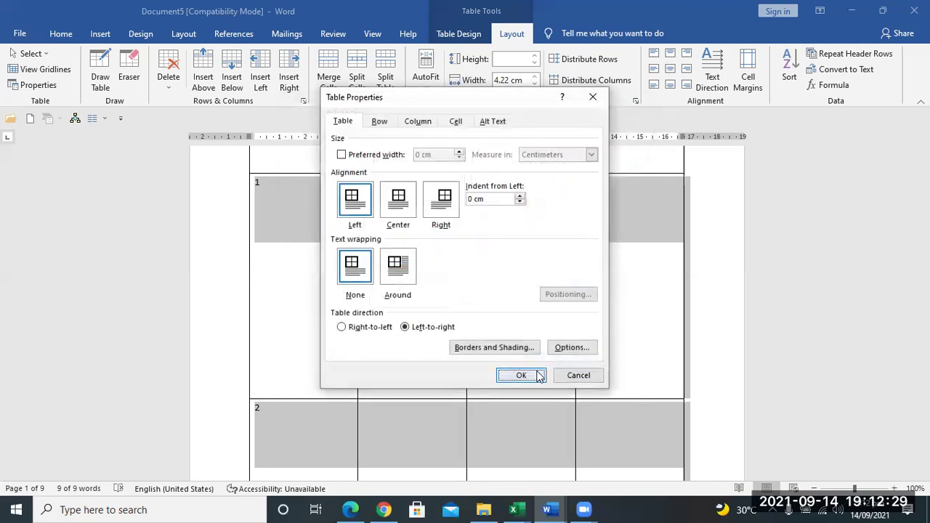
{"action": "left_click", "coordinate": [539, 375]}
Scroll through the document to check the orange-shaded, red-bordered table, then click the taskbar
{"action": "scroll", "coordinate": [454, 347], "scroll_direction": "up", "scroll_amount": 3}
{"action": "scroll", "coordinate": [458, 341], "scroll_direction": "up", "scroll_amount": 2}
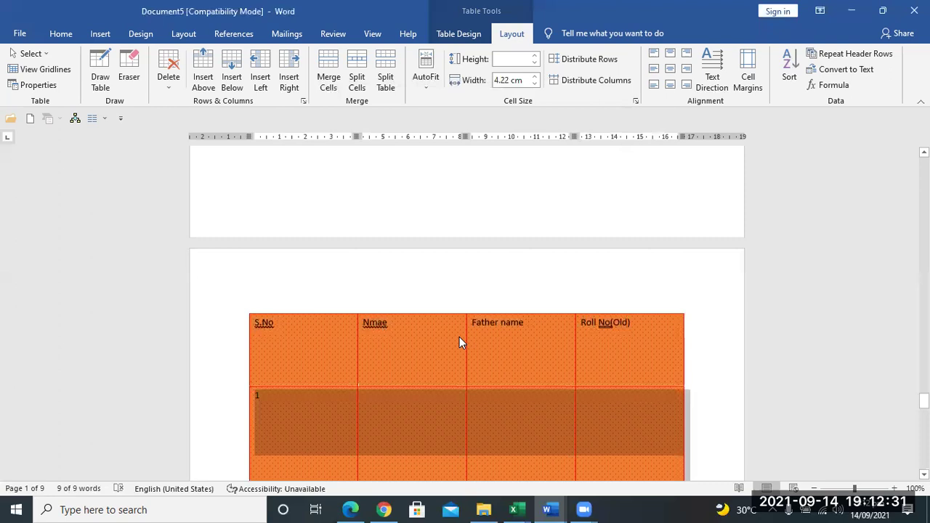
{"action": "scroll", "coordinate": [460, 338], "scroll_direction": "up", "scroll_amount": 2}
{"action": "scroll", "coordinate": [463, 339], "scroll_direction": "up", "scroll_amount": 3}
{"action": "scroll", "coordinate": [463, 338], "scroll_direction": "down", "scroll_amount": 5}
{"action": "scroll", "coordinate": [465, 340], "scroll_direction": "up", "scroll_amount": 2}
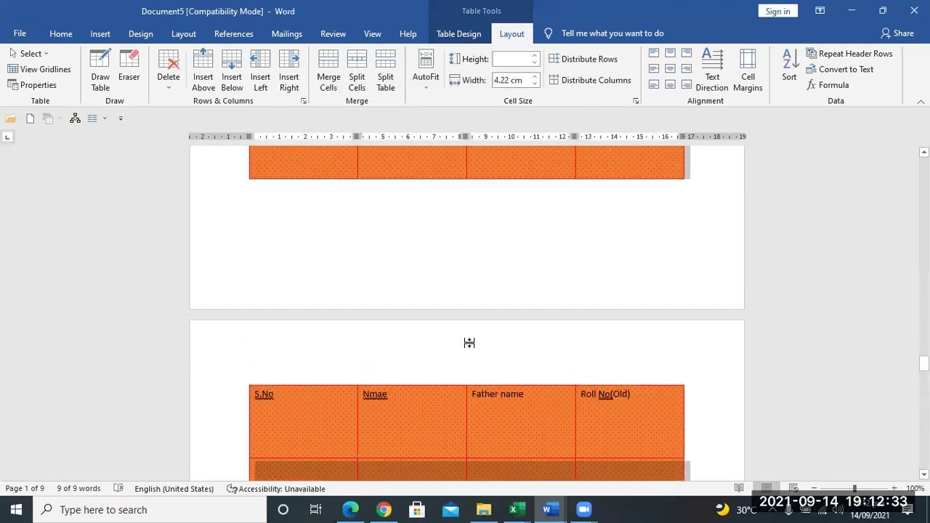
{"action": "scroll", "coordinate": [469, 342], "scroll_direction": "down", "scroll_amount": 7}
{"action": "scroll", "coordinate": [467, 341], "scroll_direction": "down", "scroll_amount": 1}
{"action": "scroll", "coordinate": [466, 342], "scroll_direction": "up", "scroll_amount": 5}
{"action": "scroll", "coordinate": [467, 345], "scroll_direction": "up", "scroll_amount": 5}
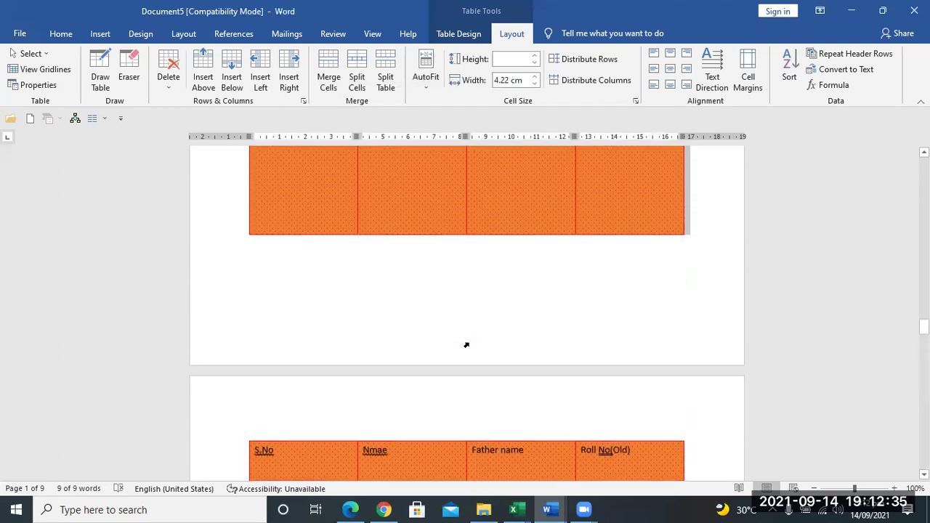
{"action": "scroll", "coordinate": [466, 345], "scroll_direction": "up", "scroll_amount": 1}
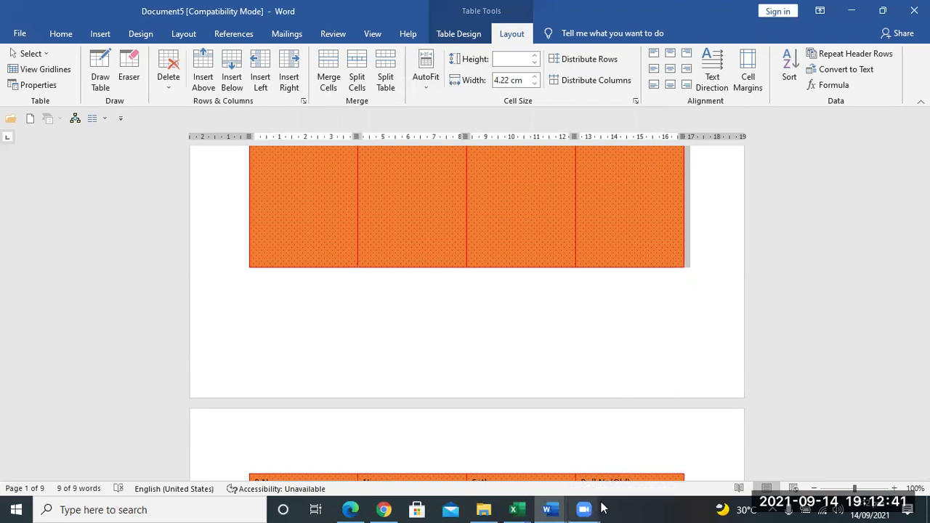
{"action": "left_click", "coordinate": [642, 500]}
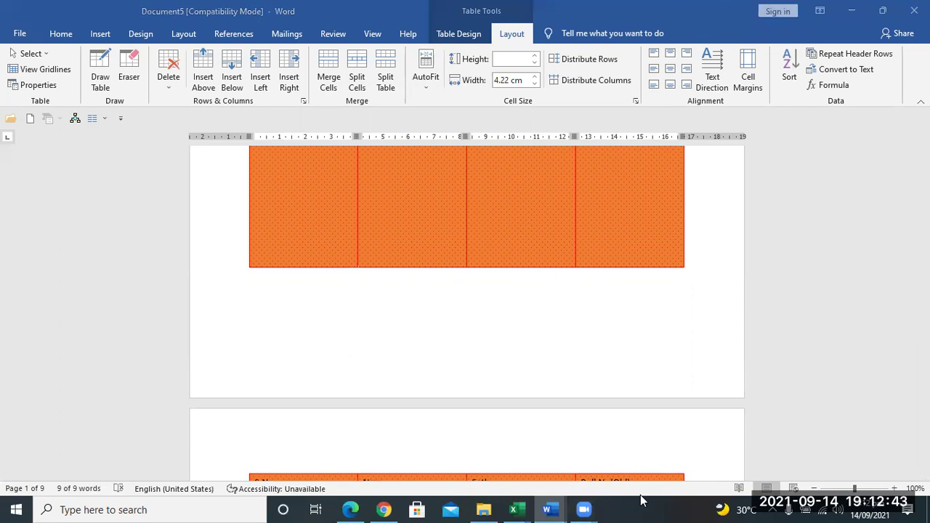